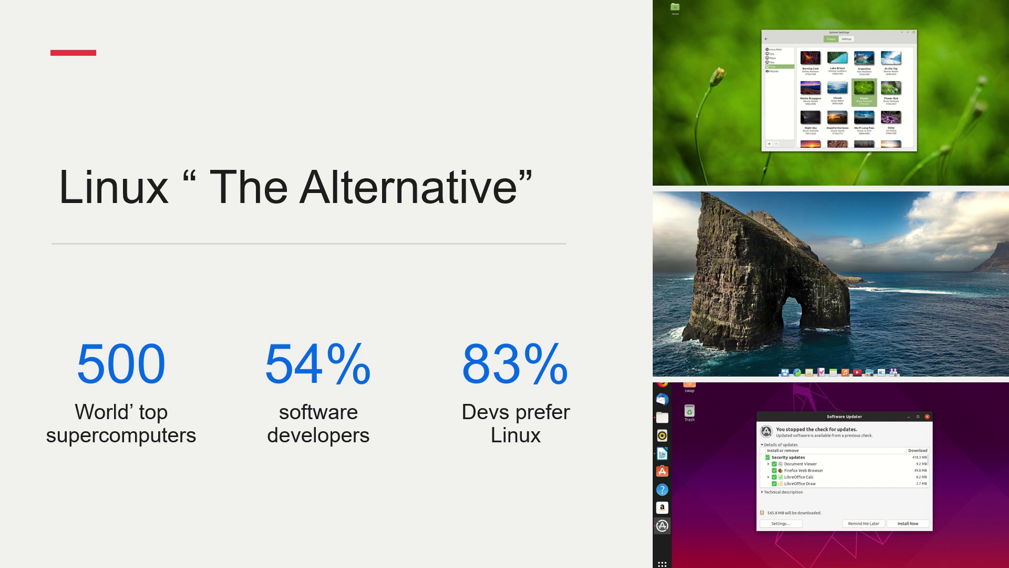
- Advance past 'The Alternative' slide to the one on supporting the Linux Eco System
key("Right")
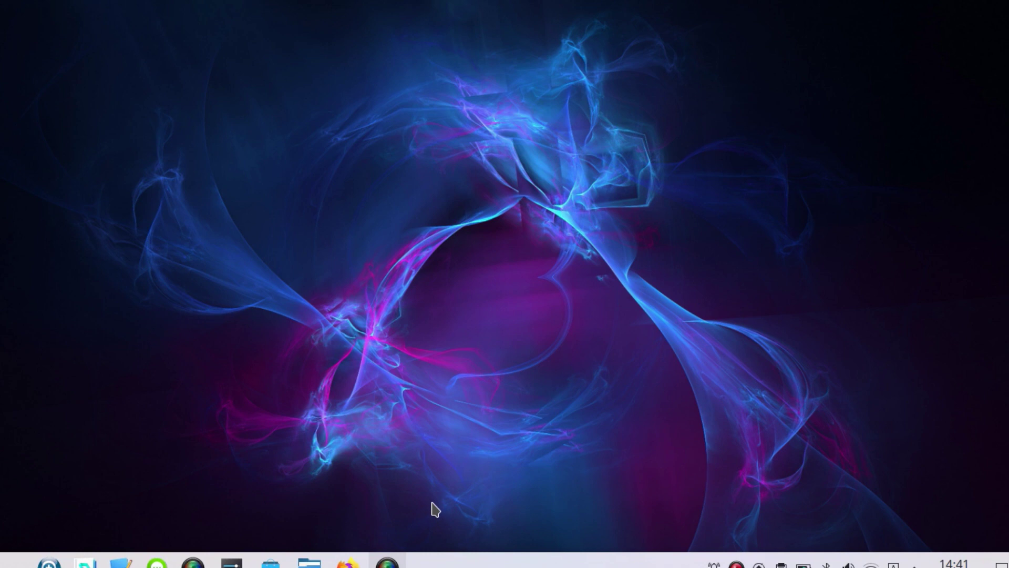
- Launch Firefox from the taskbar
left_click(347, 561)
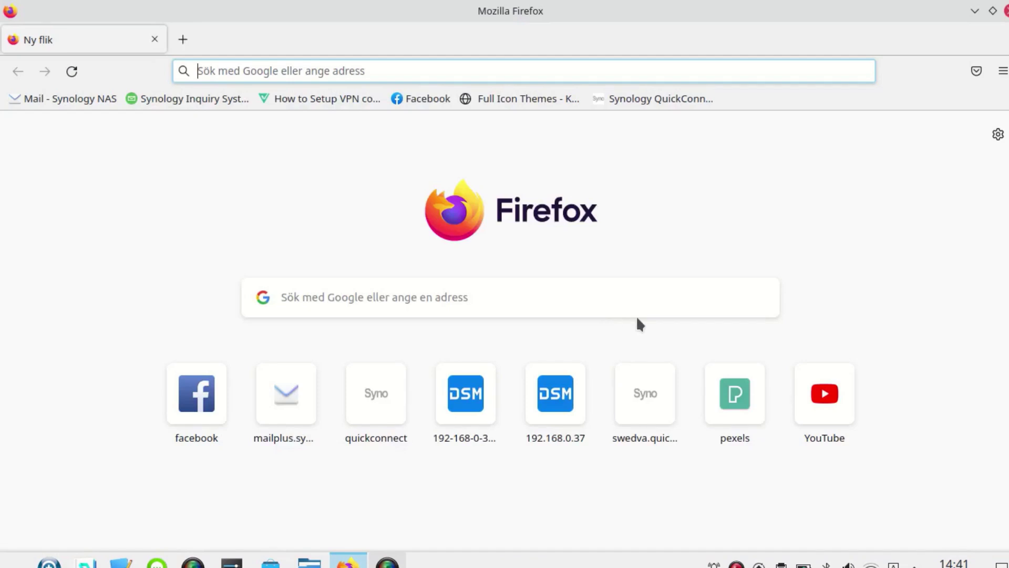
left_click(641, 97)
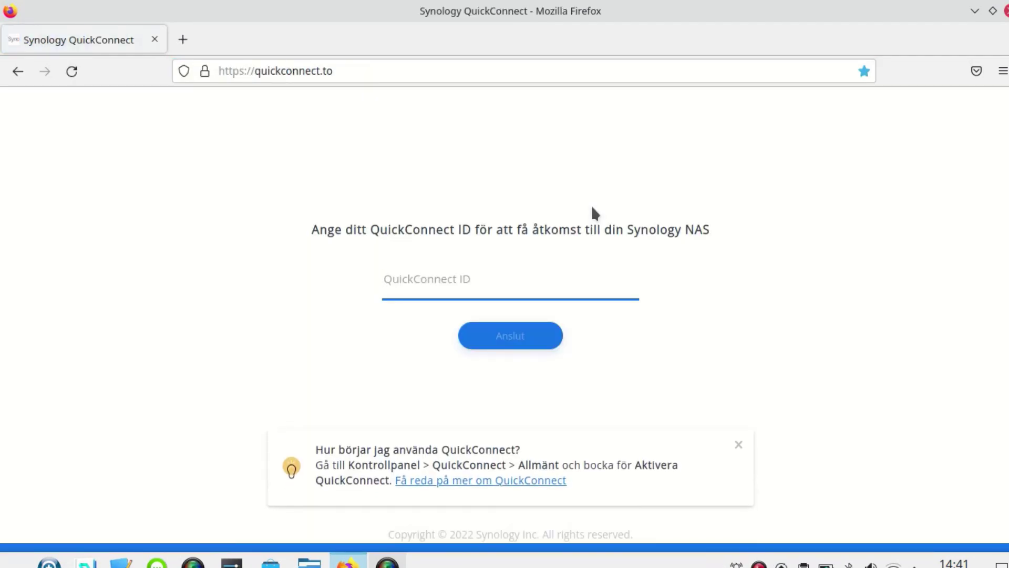
type("SWEDVA")
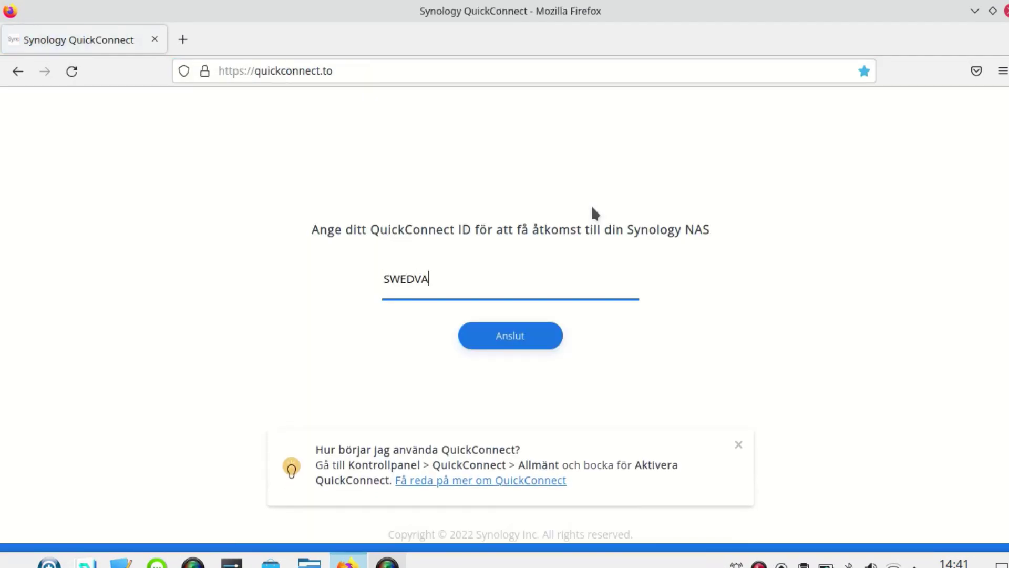
left_click(488, 331)
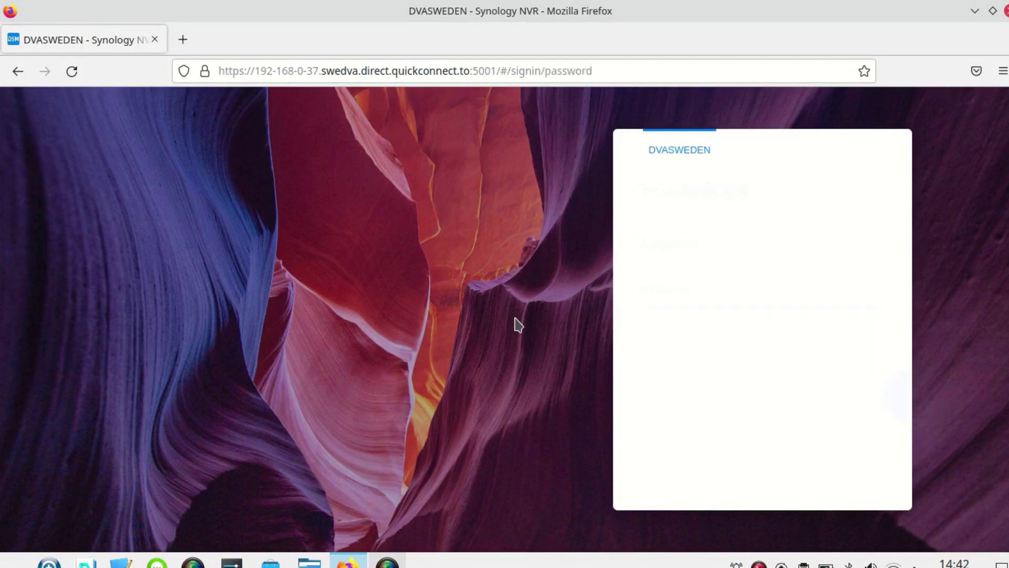
type("*********")
key("Return")
left_click(440, 284)
- Choose Spara aldrig so Firefox never saves the DSM login
left_click(437, 302)
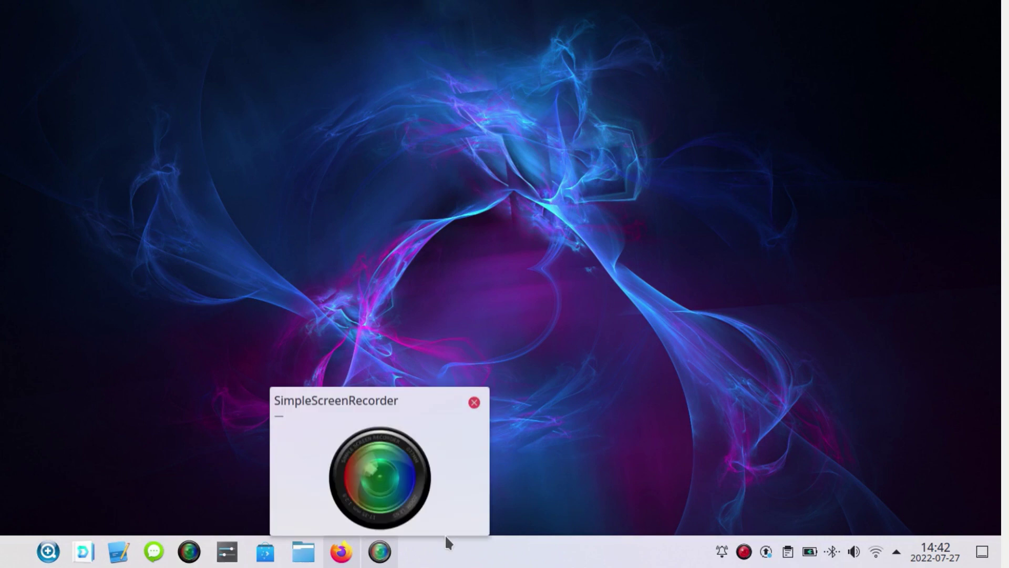
- Launch Drive Client and connect to SWEDVA as user Linux with its password
left_click(84, 553)
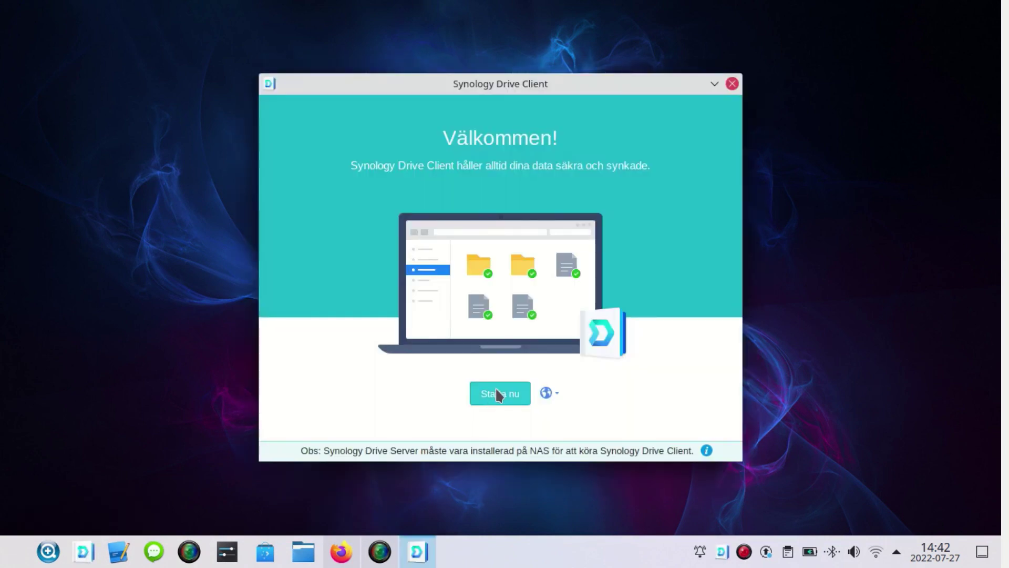
left_click(496, 391)
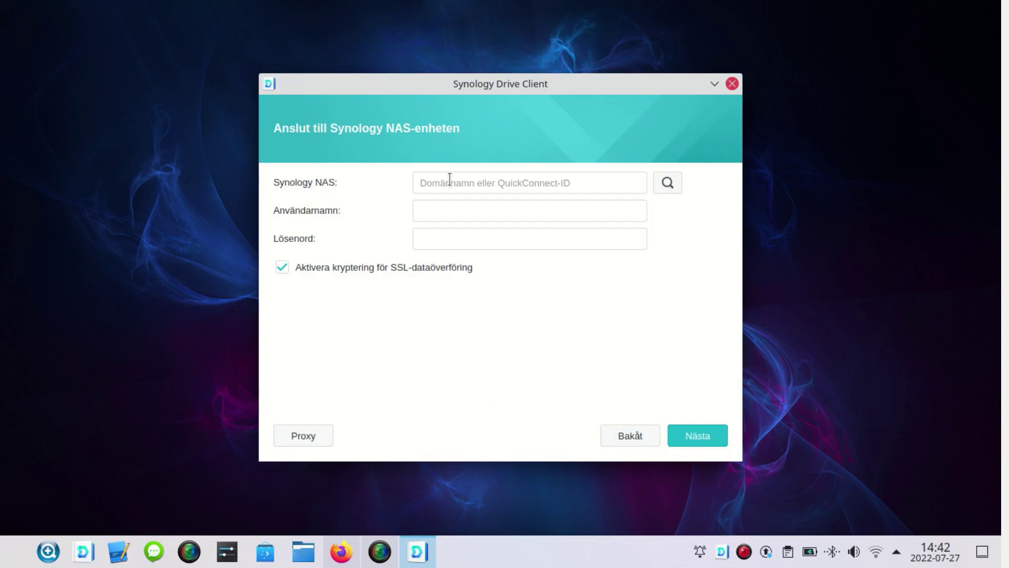
type("SWEDVA")
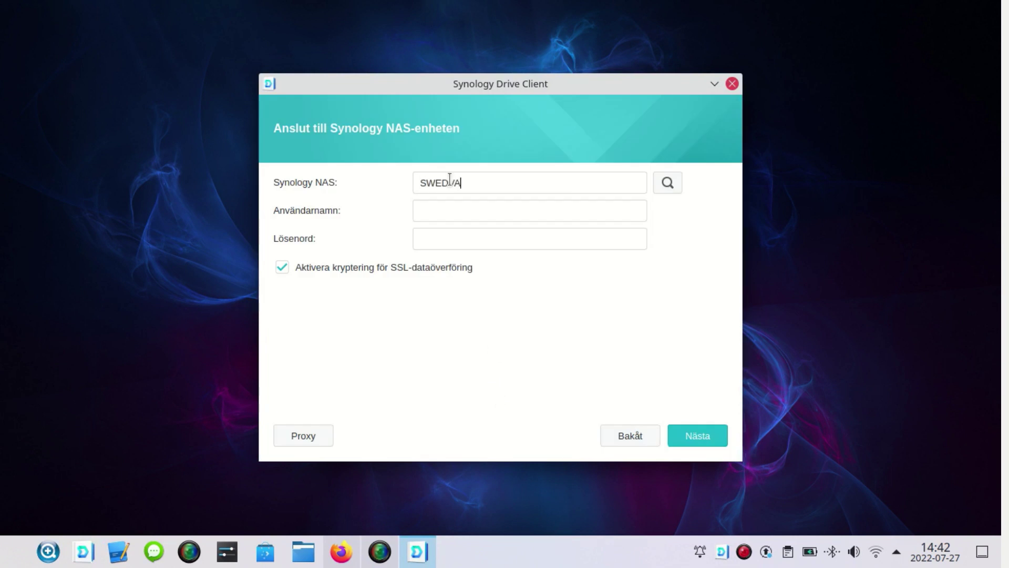
key("Tab")
type("Linux")
key("Tab")
type("*********")
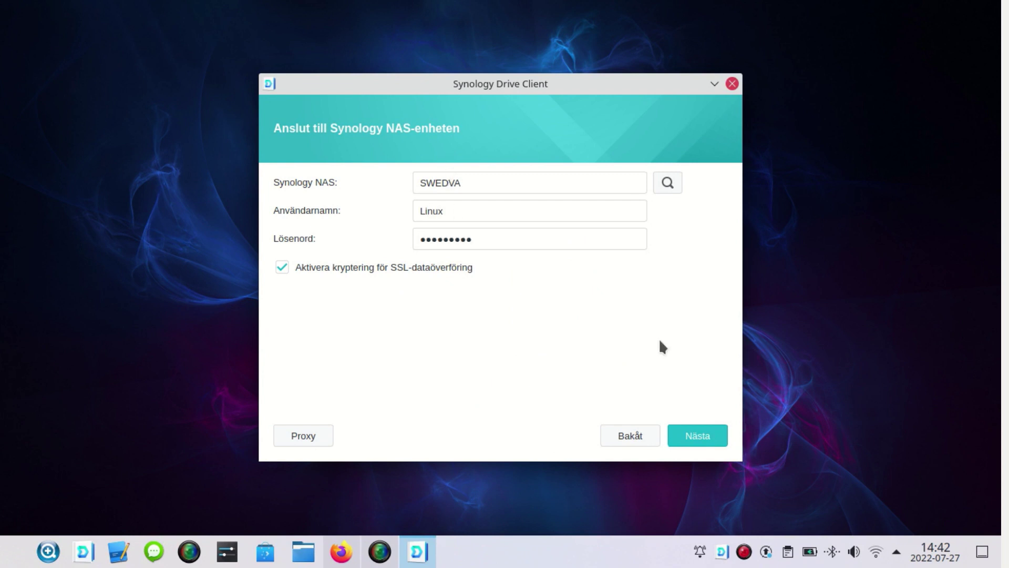
left_click(702, 439)
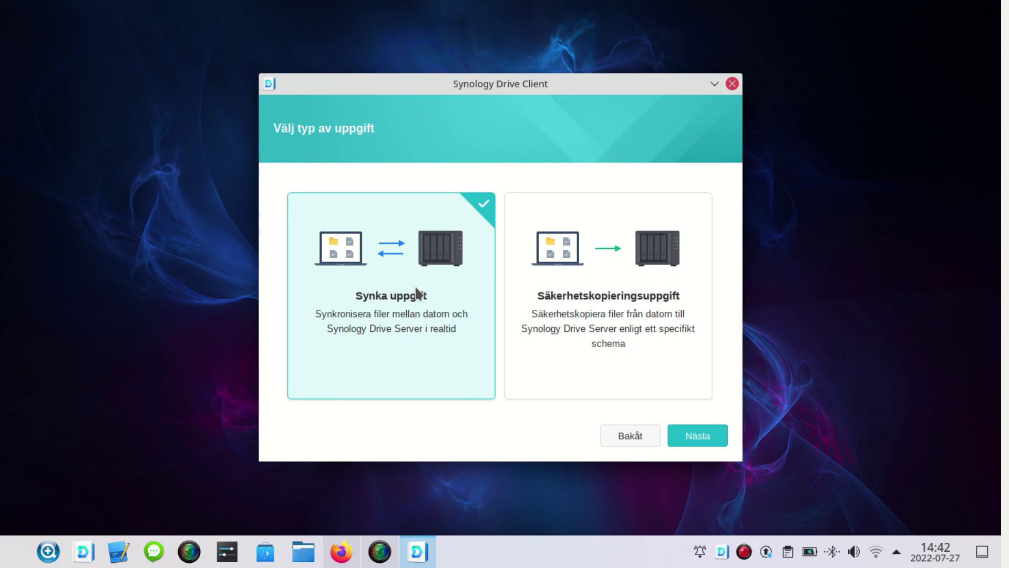
- Continue with Synka uppgift and set the NAS folder to Arbetsgruppsmapp > LinuxDocuments
left_click(715, 435)
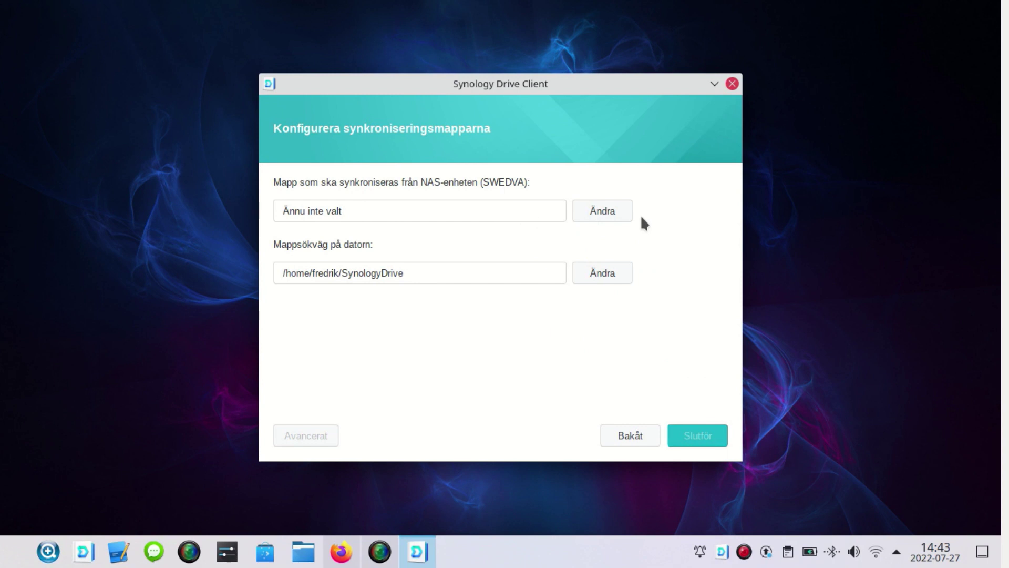
left_click(608, 214)
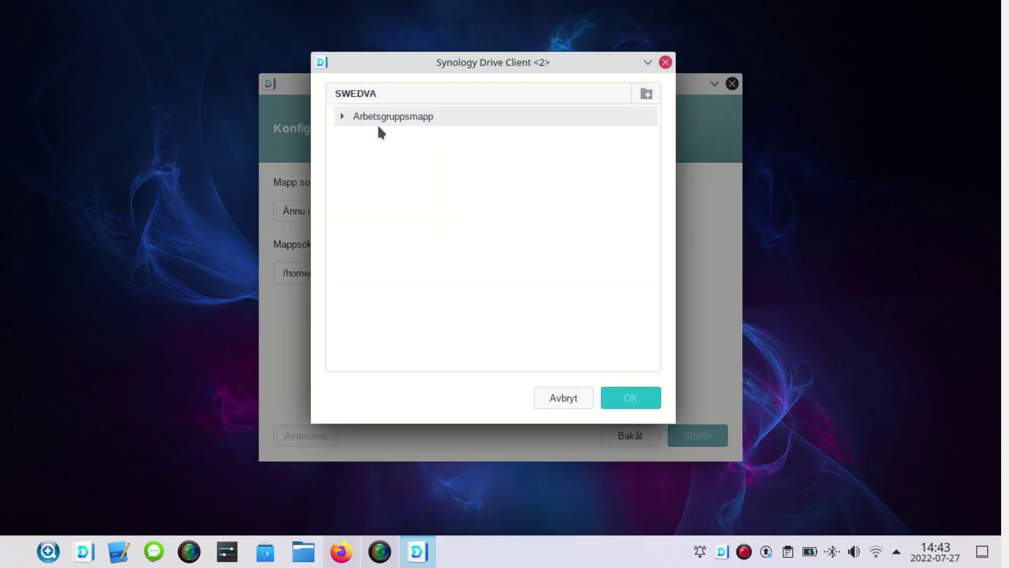
left_click(342, 116)
left_click(393, 135)
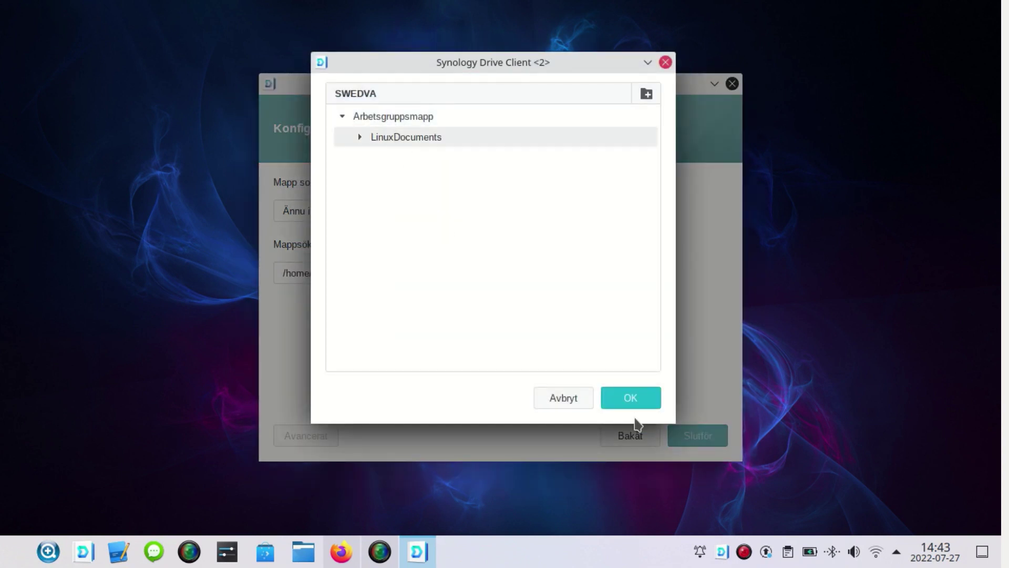
left_click(636, 400)
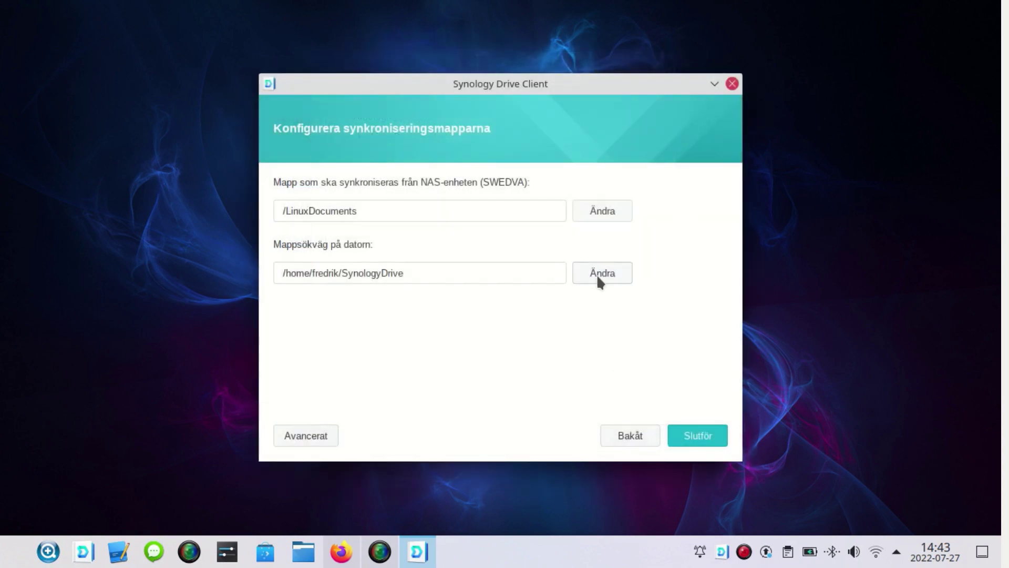
- Set the local sync folder to Dokument without creating an empty SynologyDrive subfolder
left_click(597, 273)
left_click(441, 226)
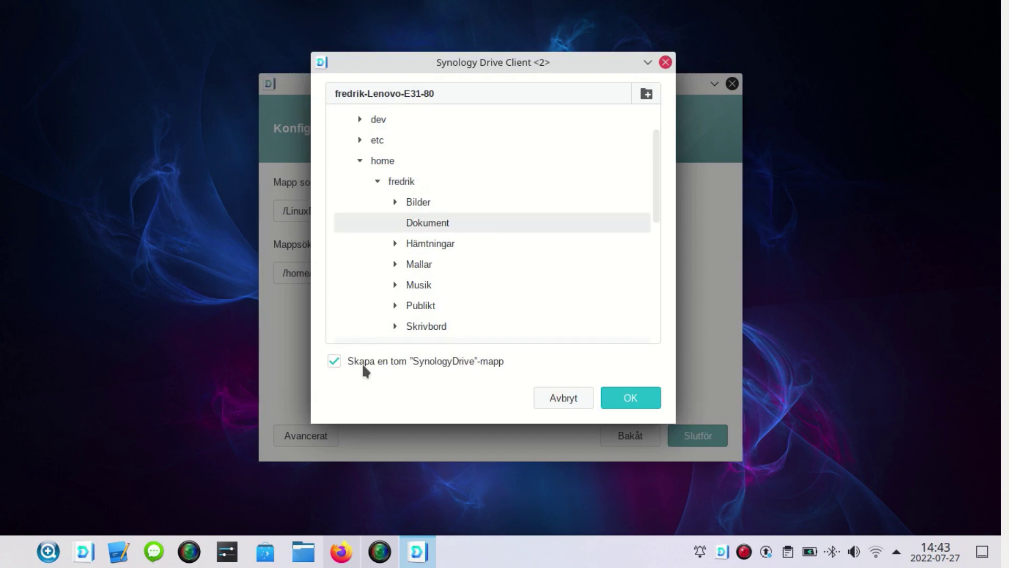
left_click(337, 363)
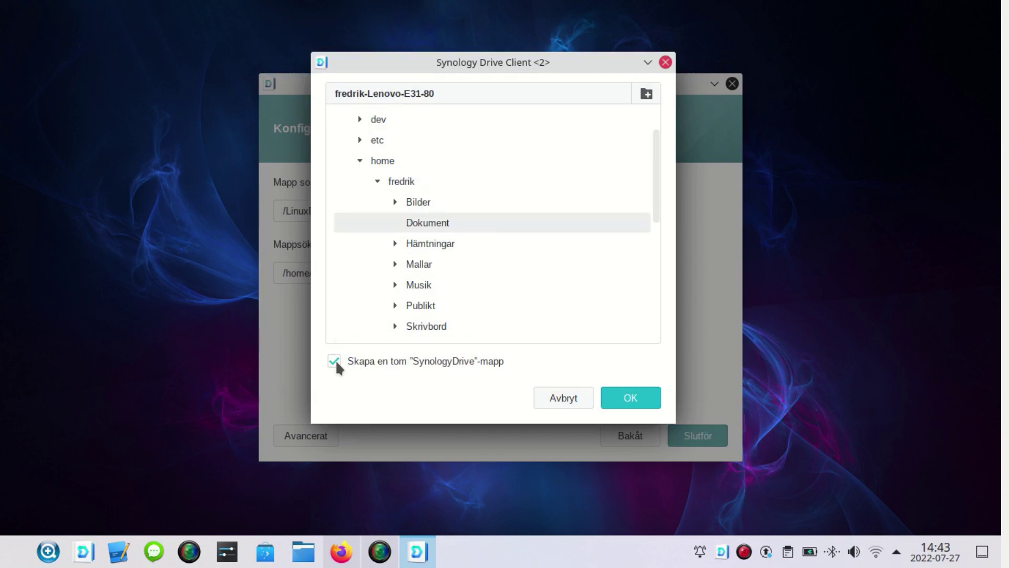
left_click(629, 400)
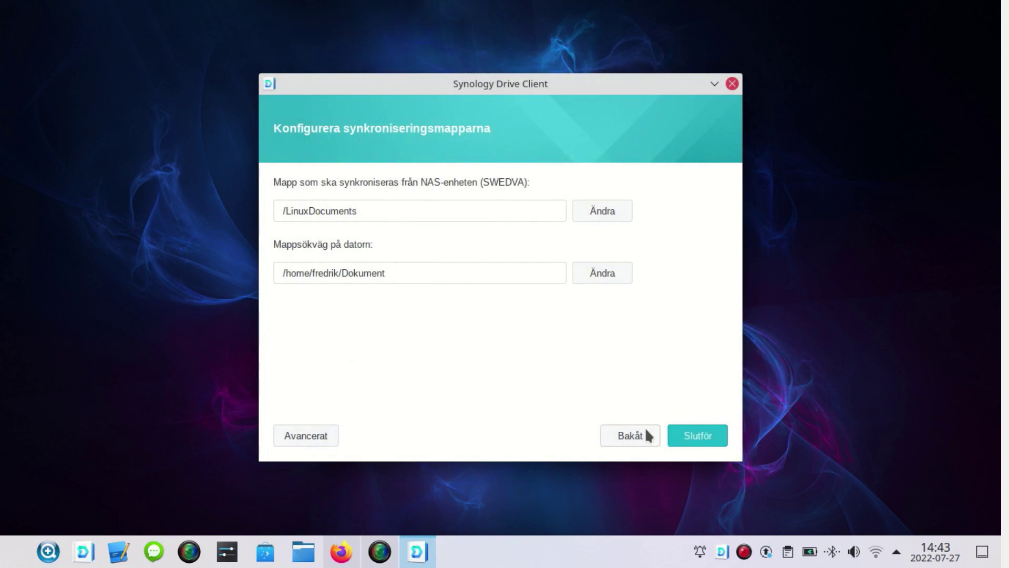
- Finish the LinuxDocuments sync task and step through the welcome tour to close it
left_click(693, 436)
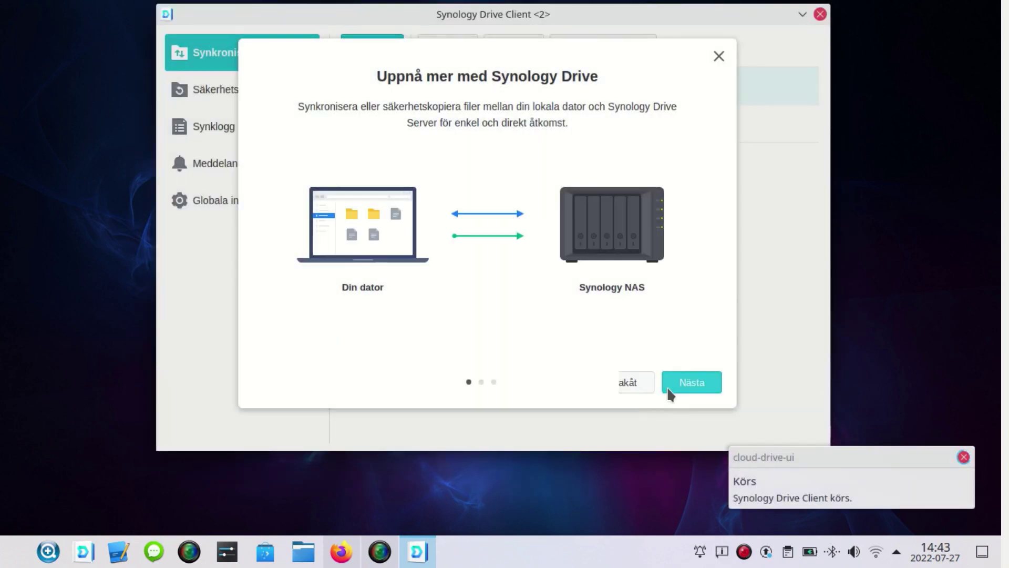
left_click(670, 389)
left_click(678, 384)
left_click(683, 384)
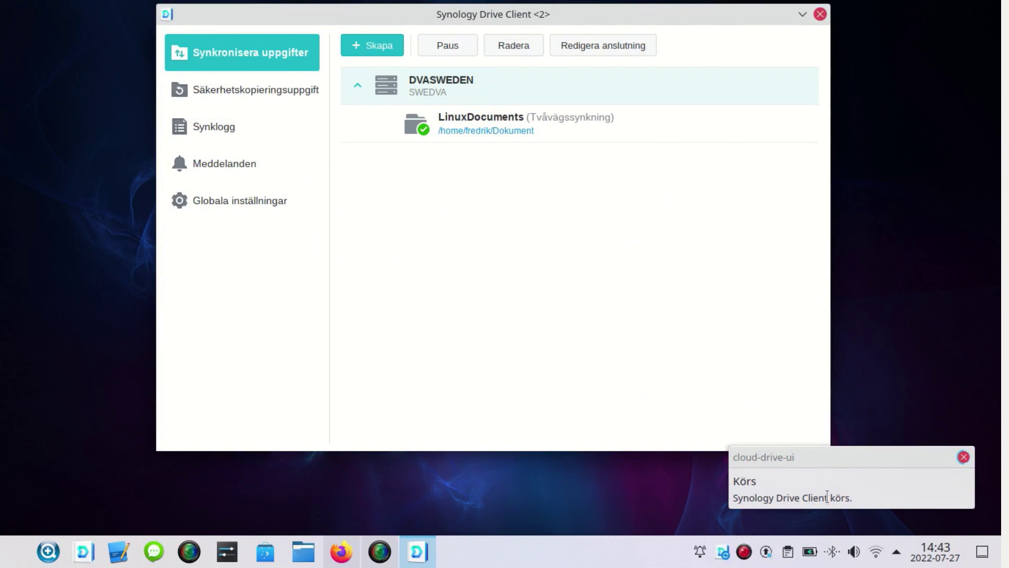
- Check the tray sync status panel and its Meddelanden, confirming the task is up to date
right_click(722, 551)
left_click(723, 491)
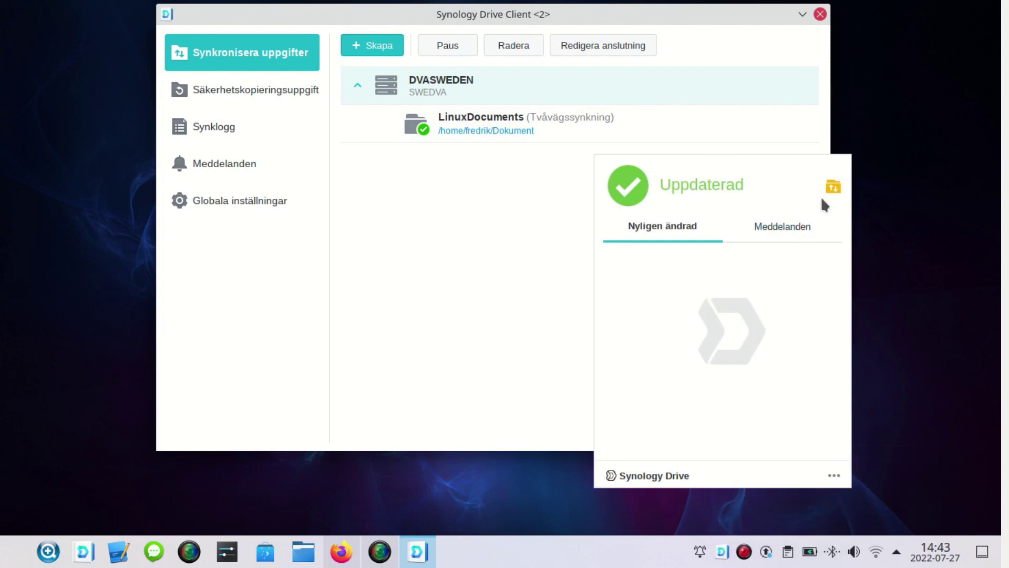
left_click(799, 226)
left_click(487, 209)
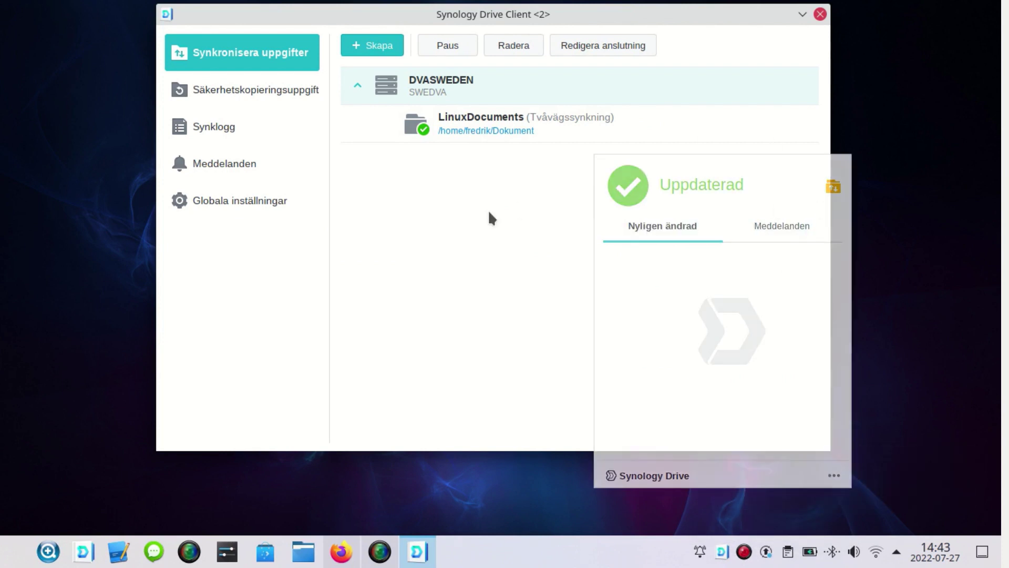
- Close Drive Client, open Nerladdningar in Dolphin and select the Drive demo video
left_click(821, 14)
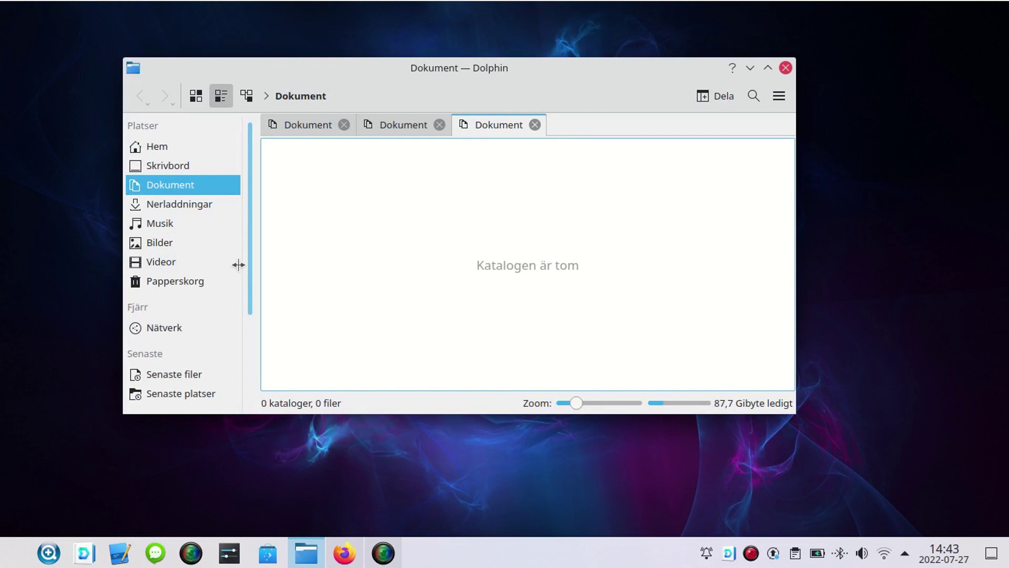
left_click(187, 208)
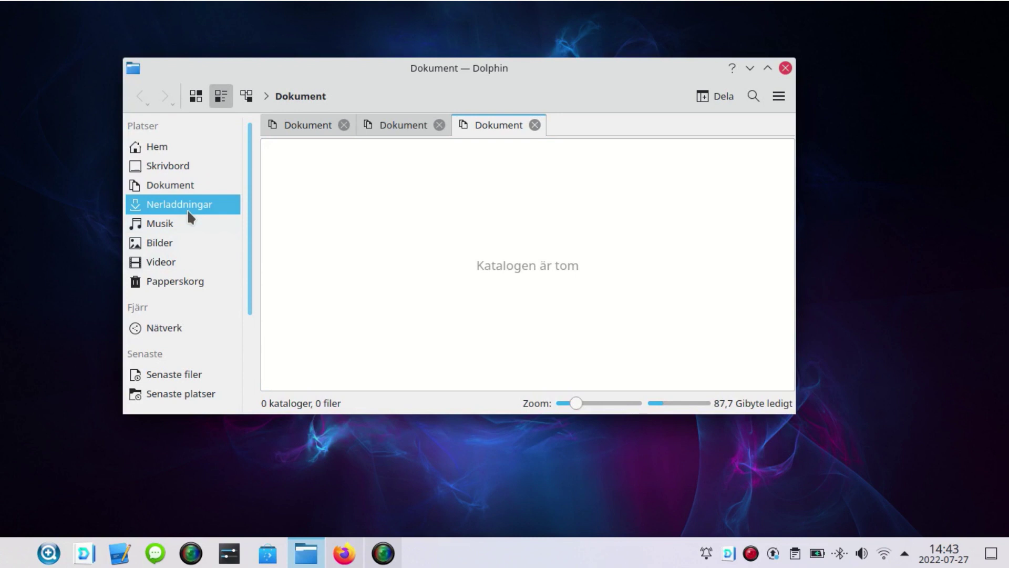
left_click(327, 167)
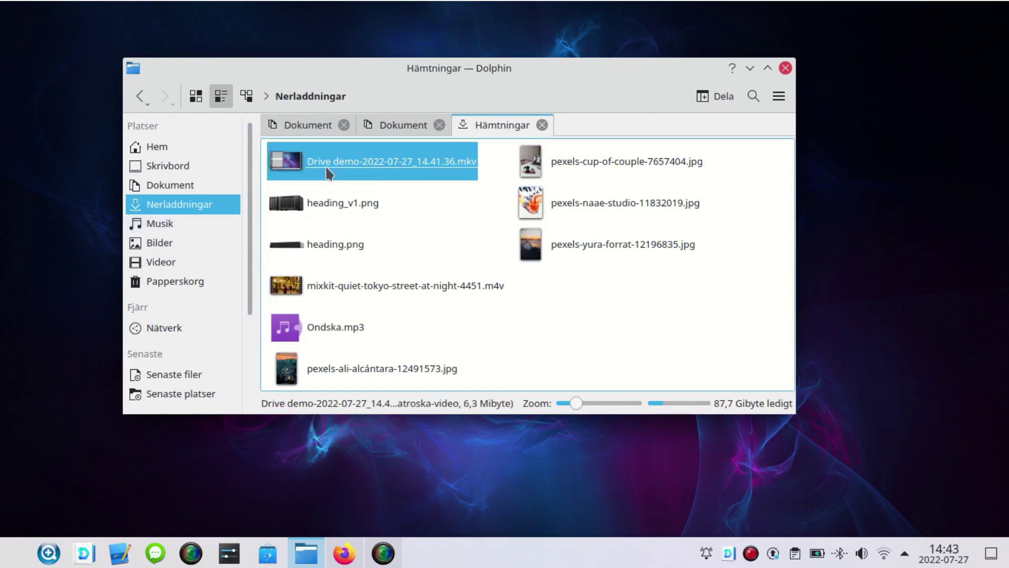
left_click(549, 244, "shift")
right_click(549, 244)
left_click(586, 318)
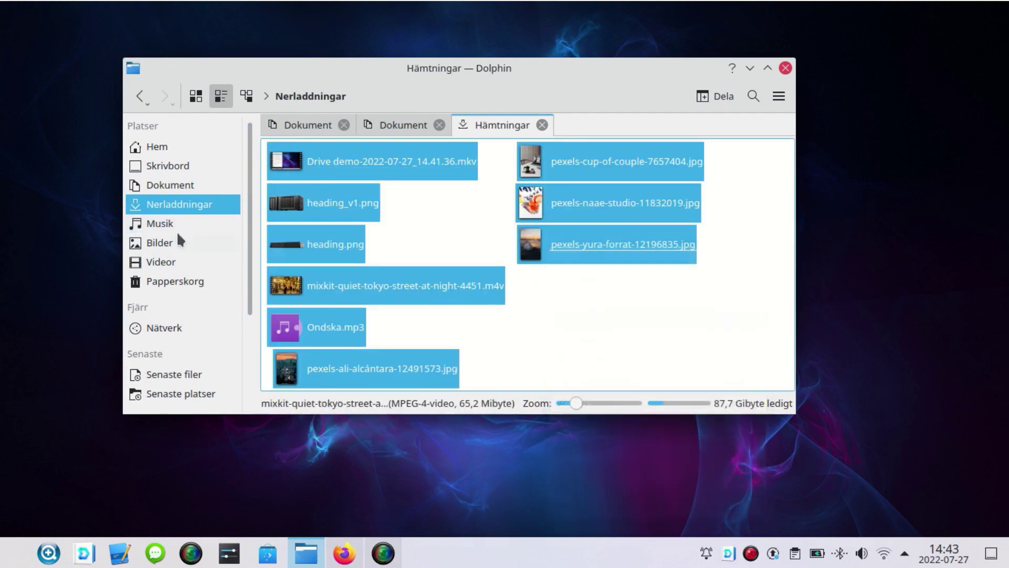
left_click(164, 186)
right_click(353, 226)
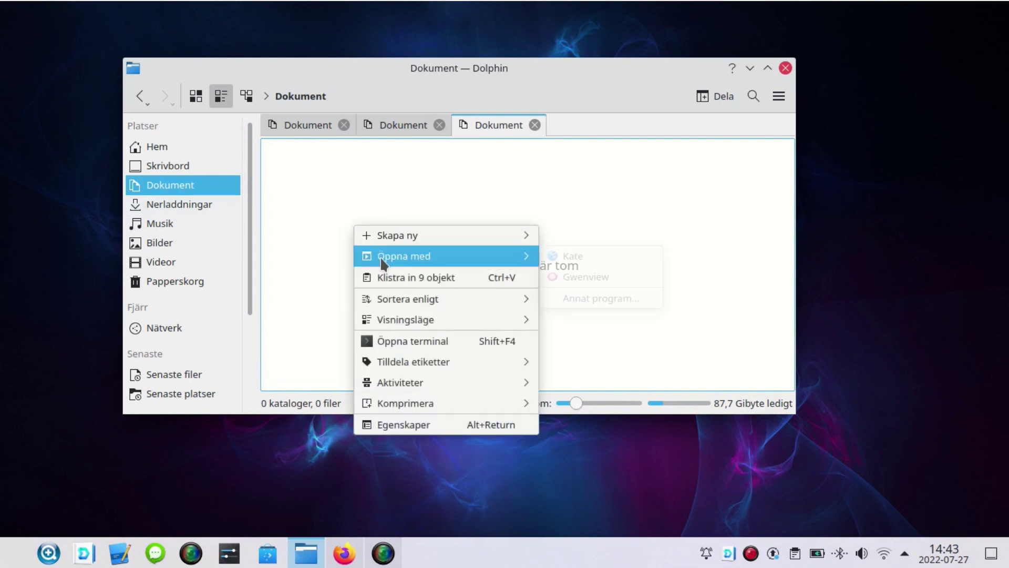
left_click(388, 279)
left_click(597, 518)
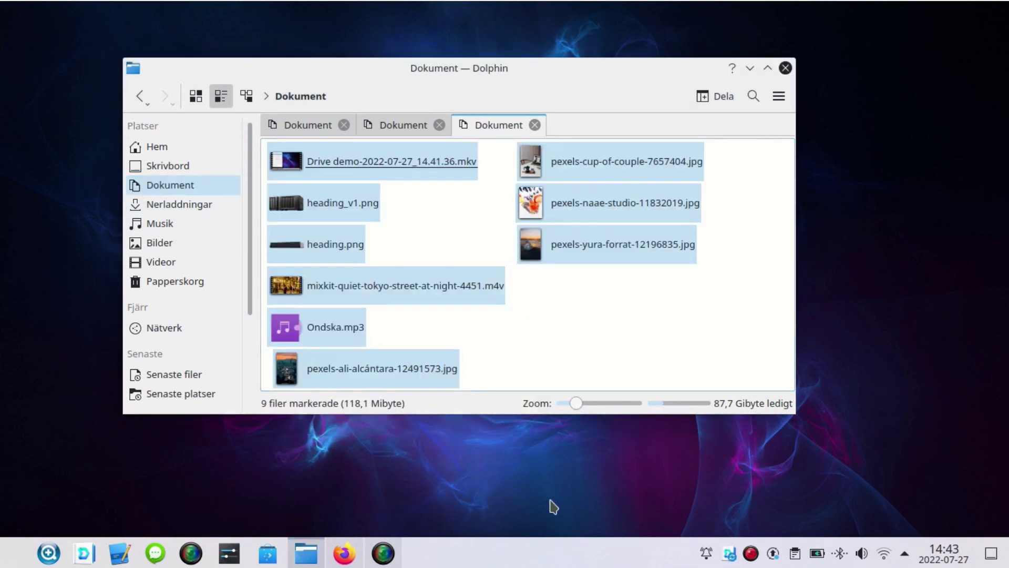
right_click(728, 555)
left_click(748, 496)
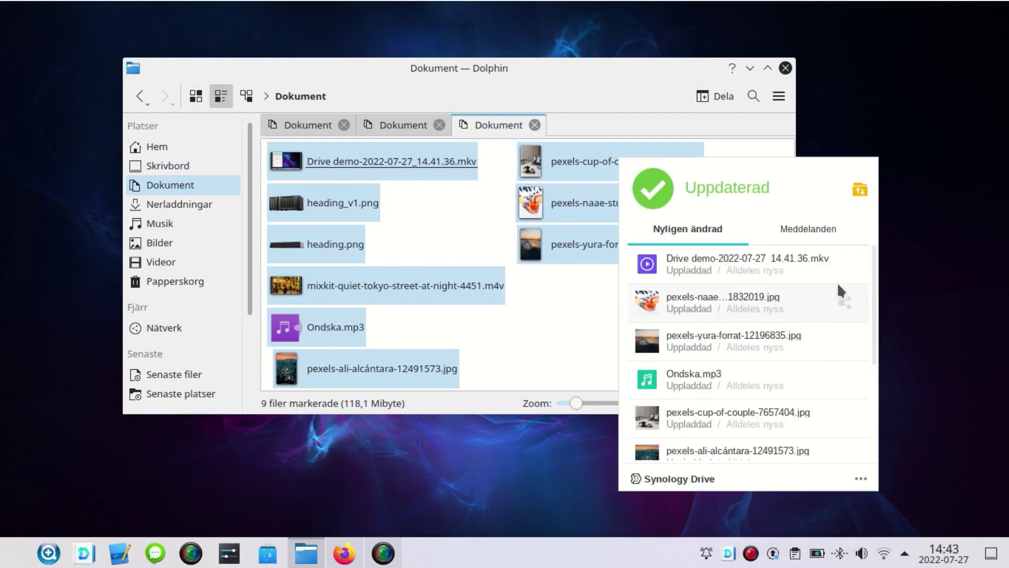
scroll(783, 415, "down", 3)
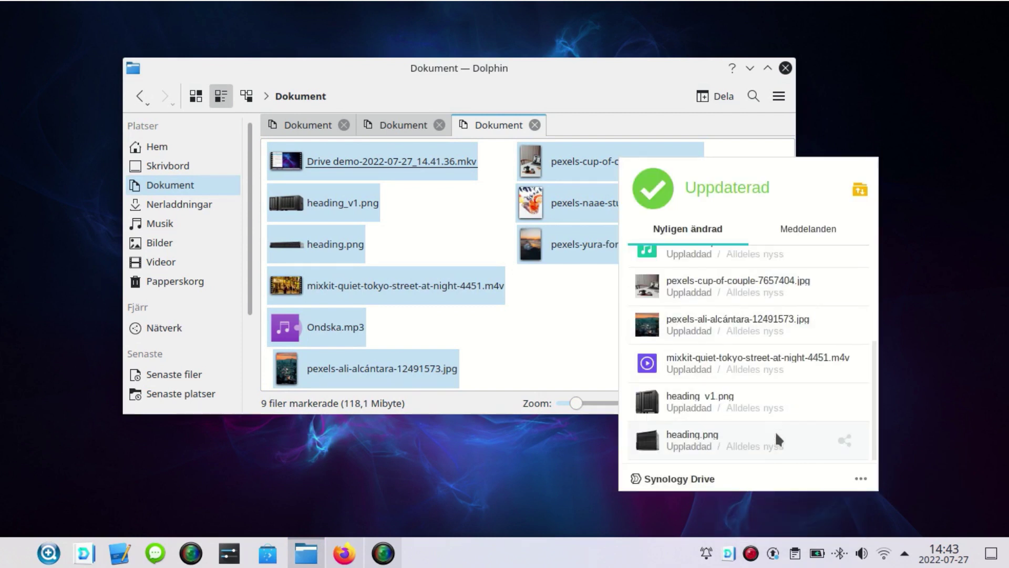
left_click(805, 229)
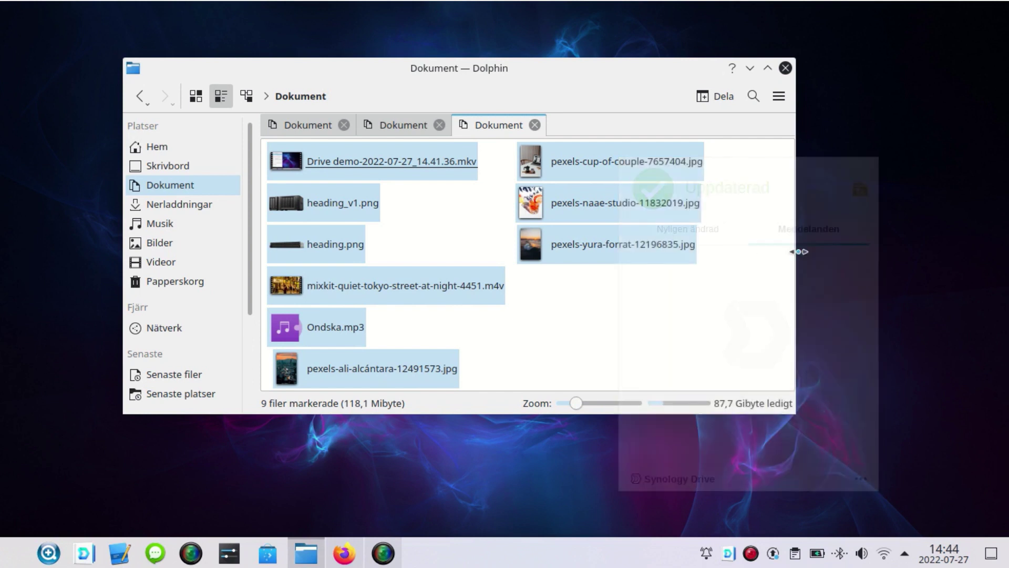
- Verify the nine synced files in File Station's Documents > LinuxDocuments, then restore Dolphin
left_click(785, 68)
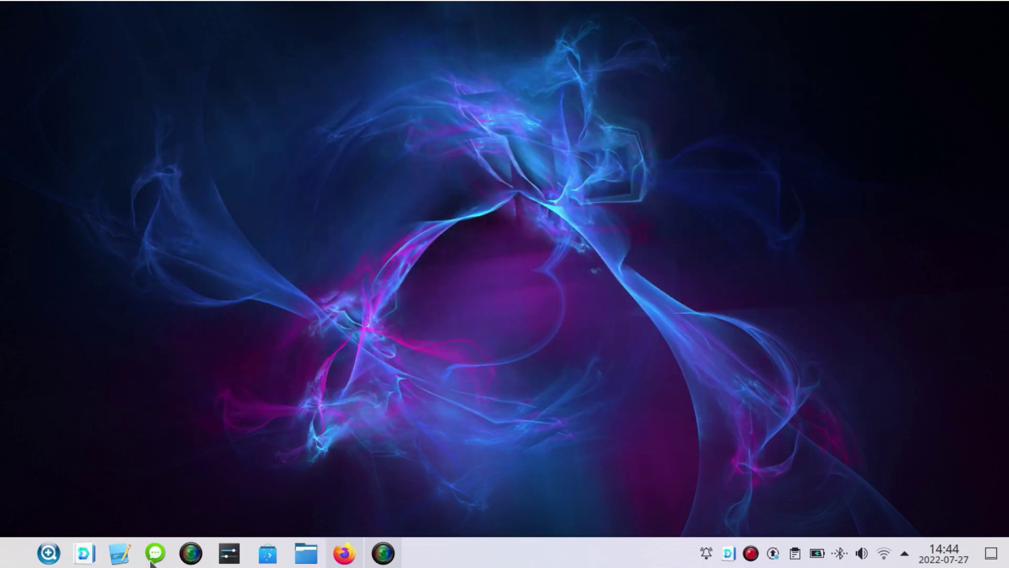
left_click(344, 553)
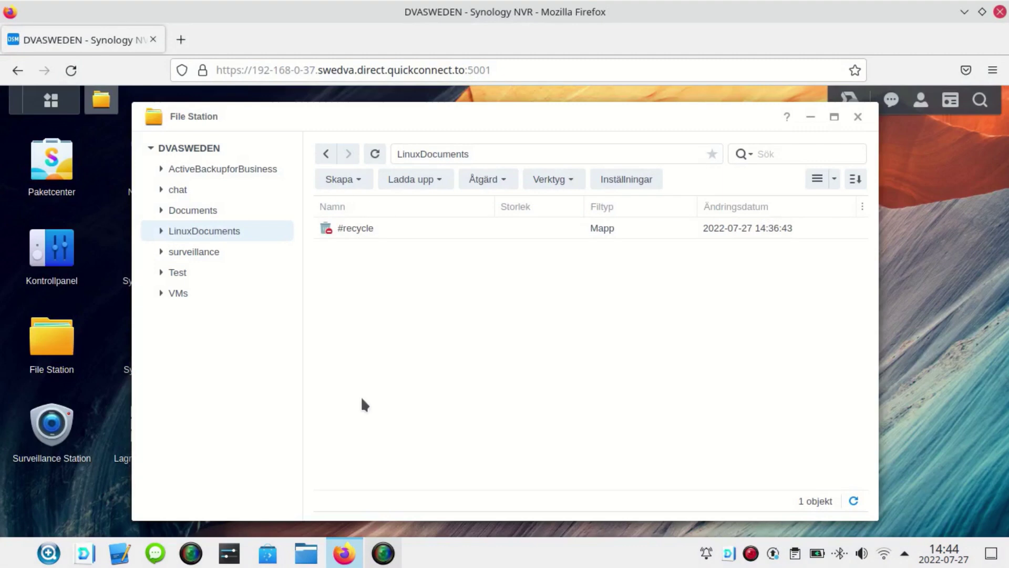
left_click(193, 211)
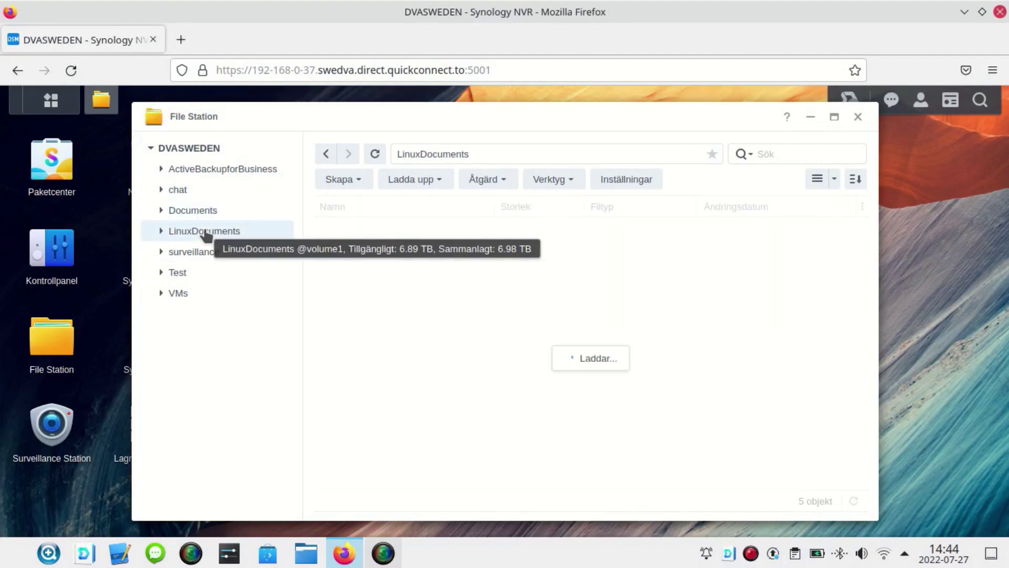
left_click(199, 230)
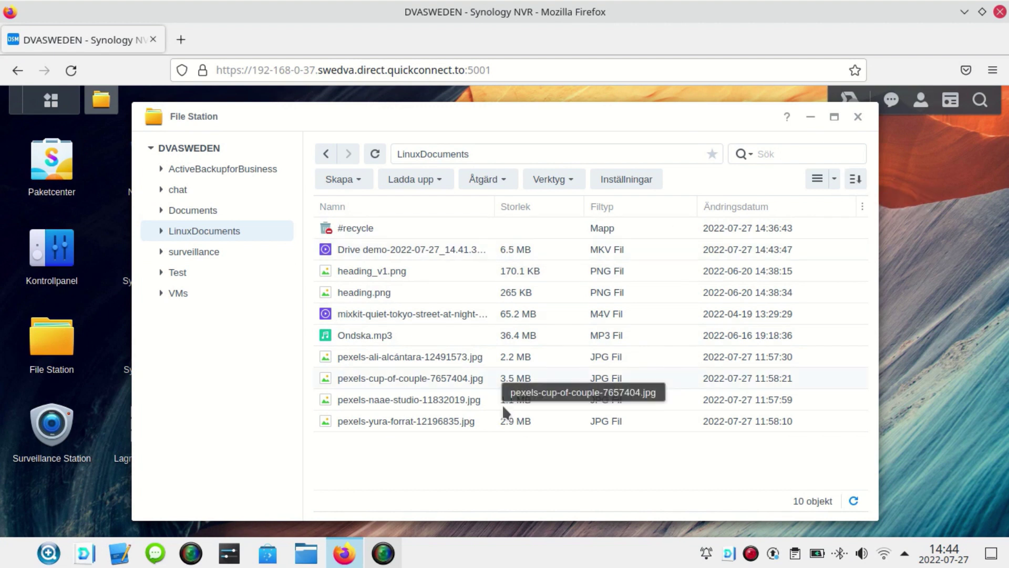
left_click(964, 12)
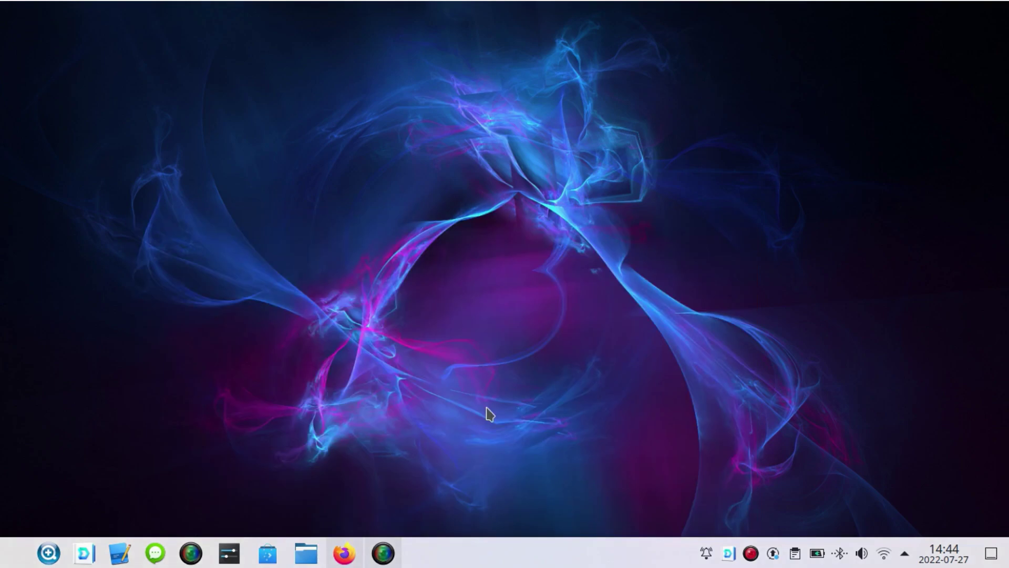
left_click(308, 551)
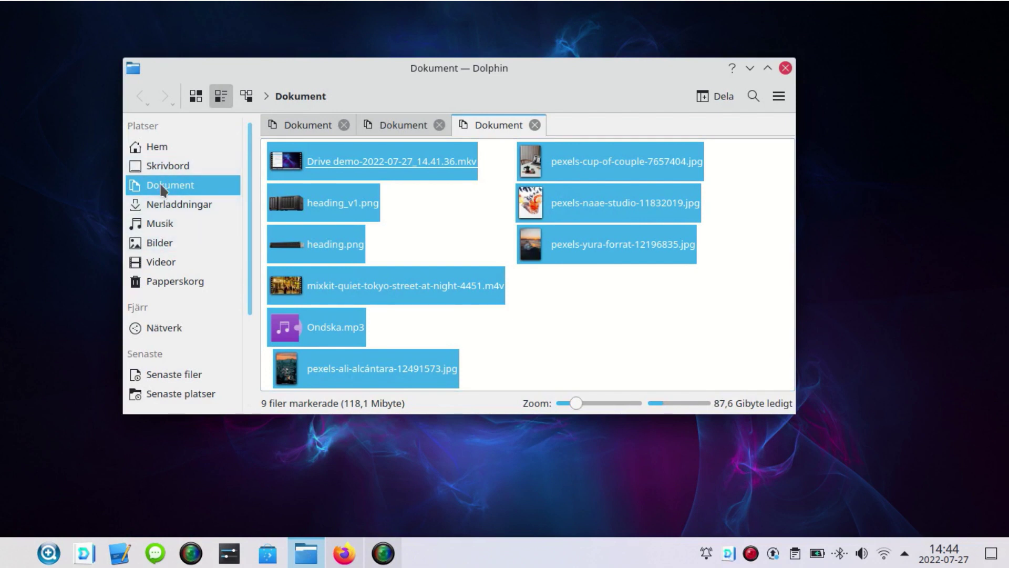
- Maximize Dolphin, select all nine Dokument files and move them to Papperskorgen
left_click(647, 326)
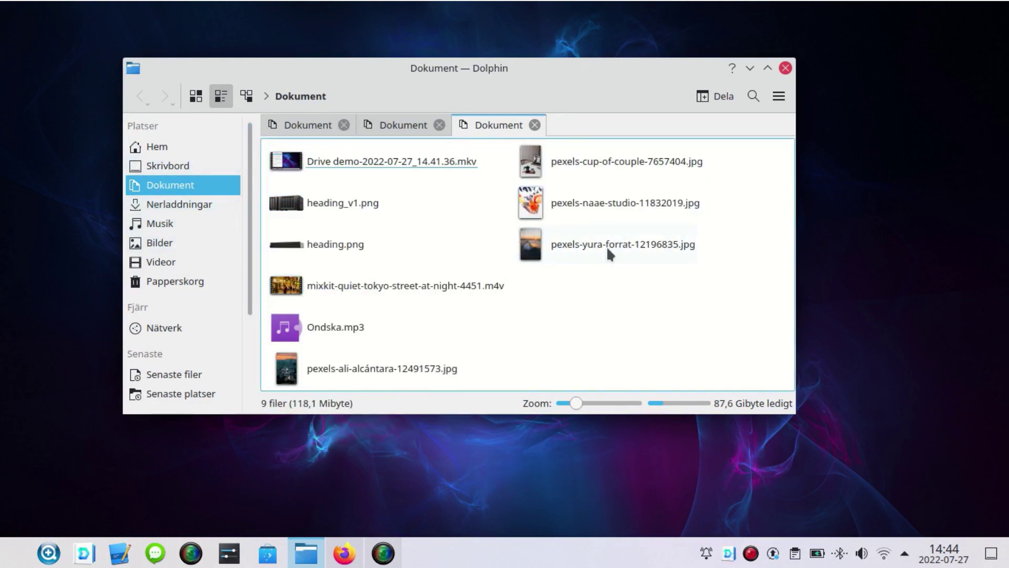
left_click(766, 68)
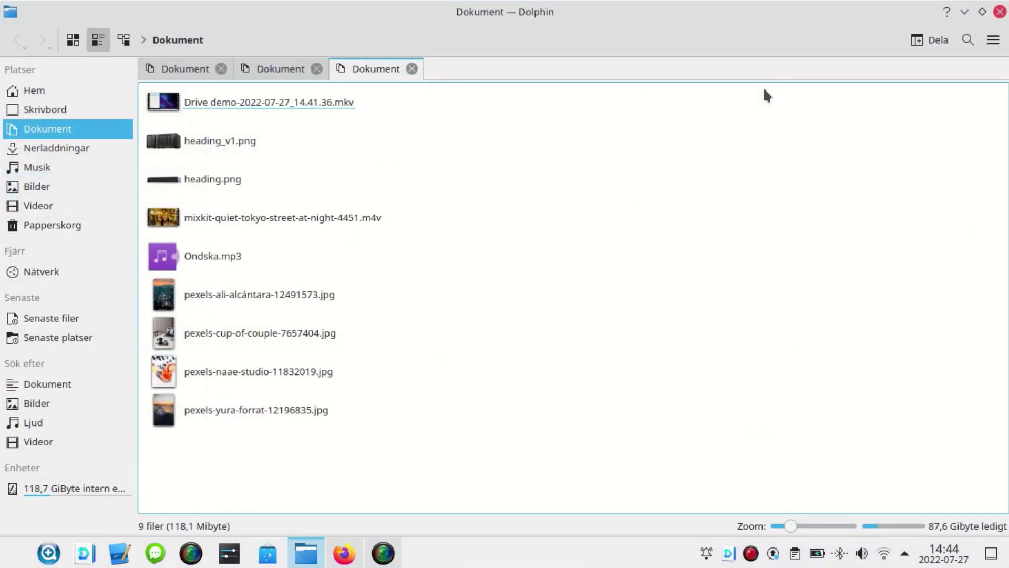
left_click(272, 117)
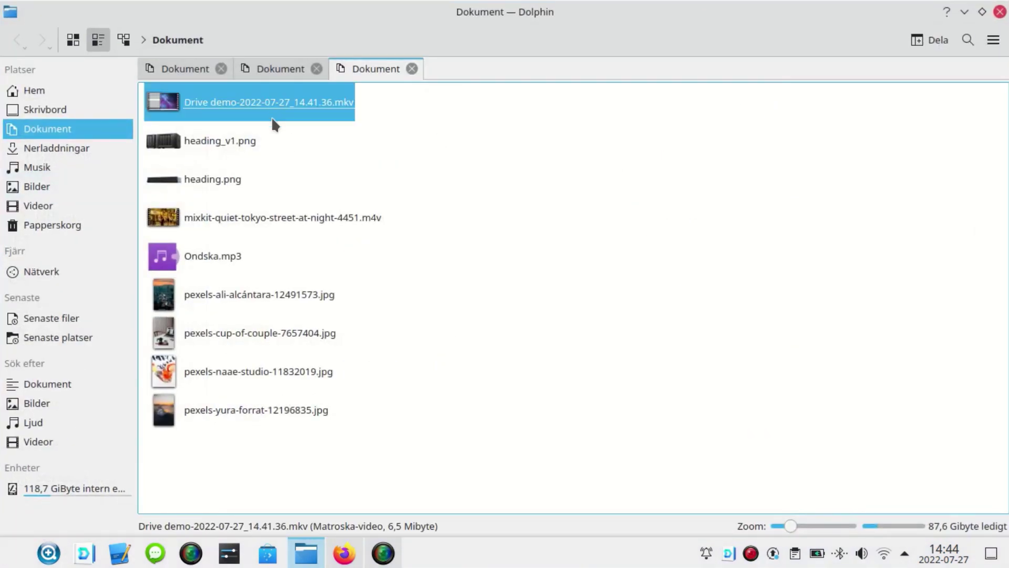
left_click(250, 409, "shift")
right_click(259, 409)
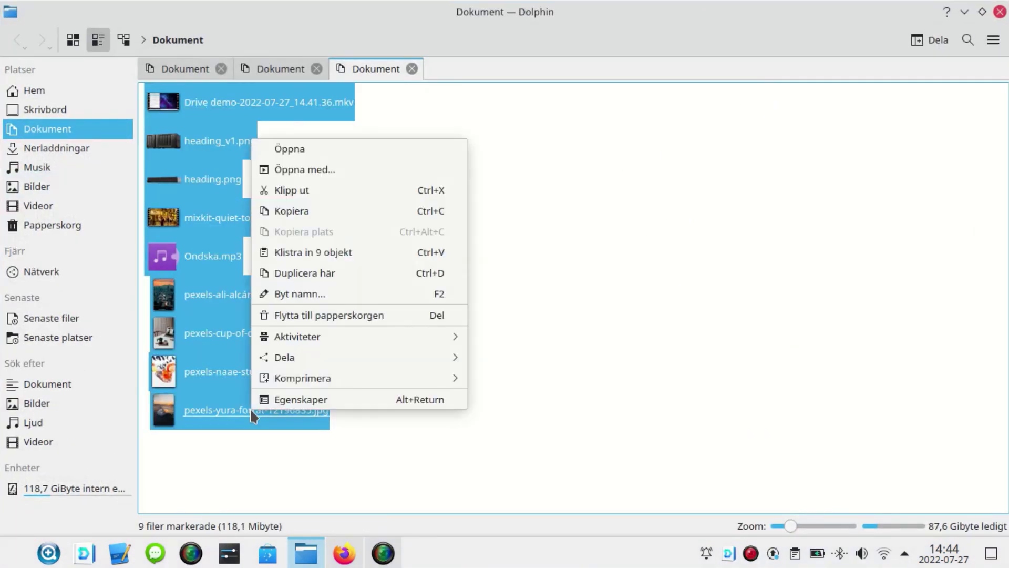
left_click(307, 316)
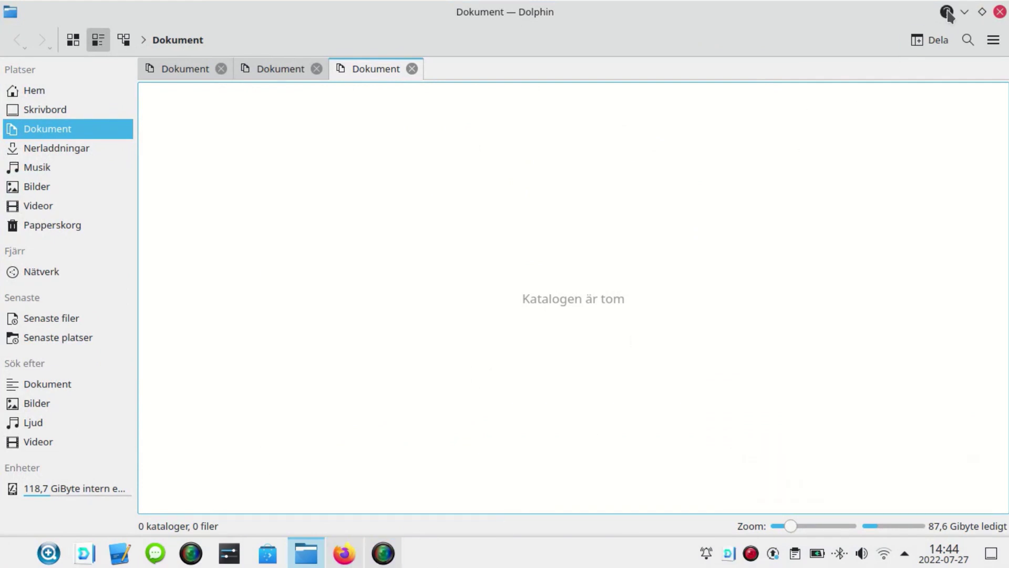
- Refresh LinuxDocuments in File Station, confirm only #recycle remains, then close File Station
left_click(963, 14)
left_click(344, 553)
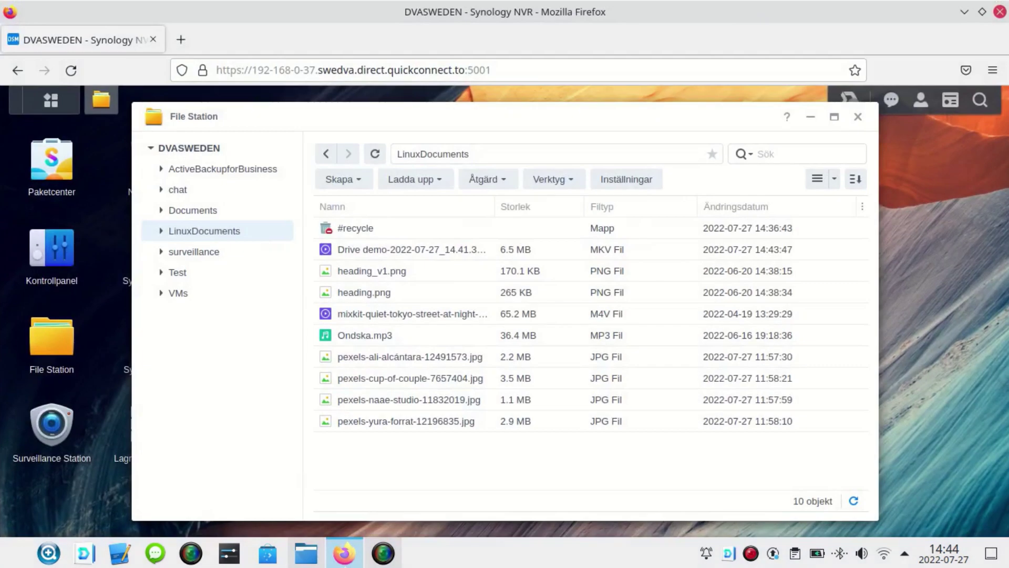
left_click(204, 212)
left_click(207, 233)
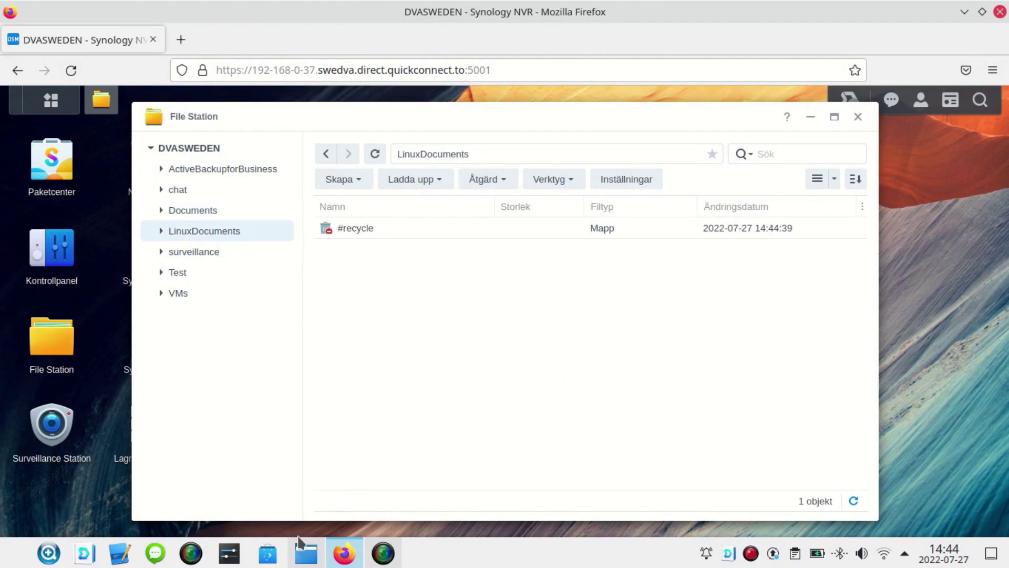
left_click(304, 558)
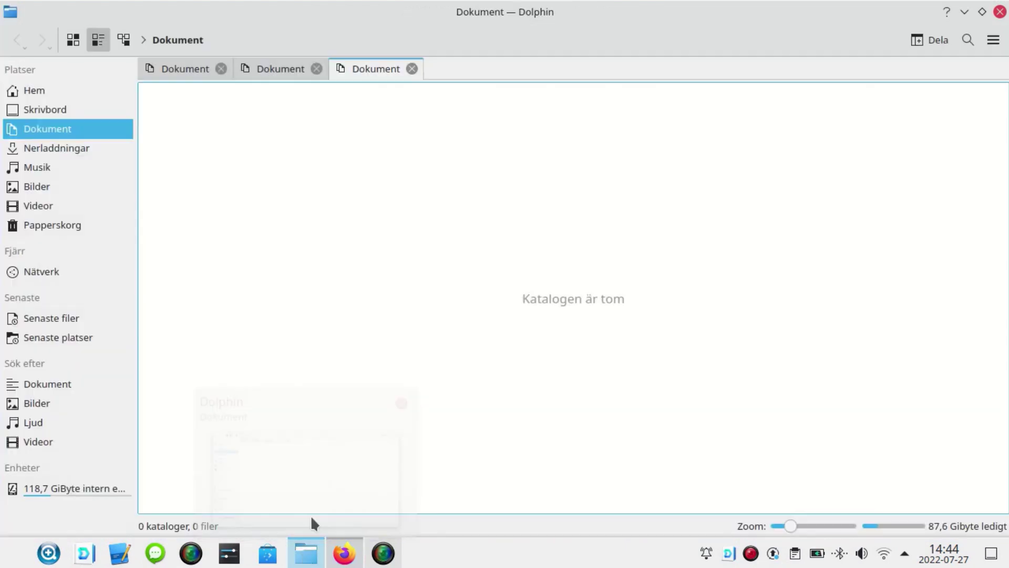
left_click(344, 552)
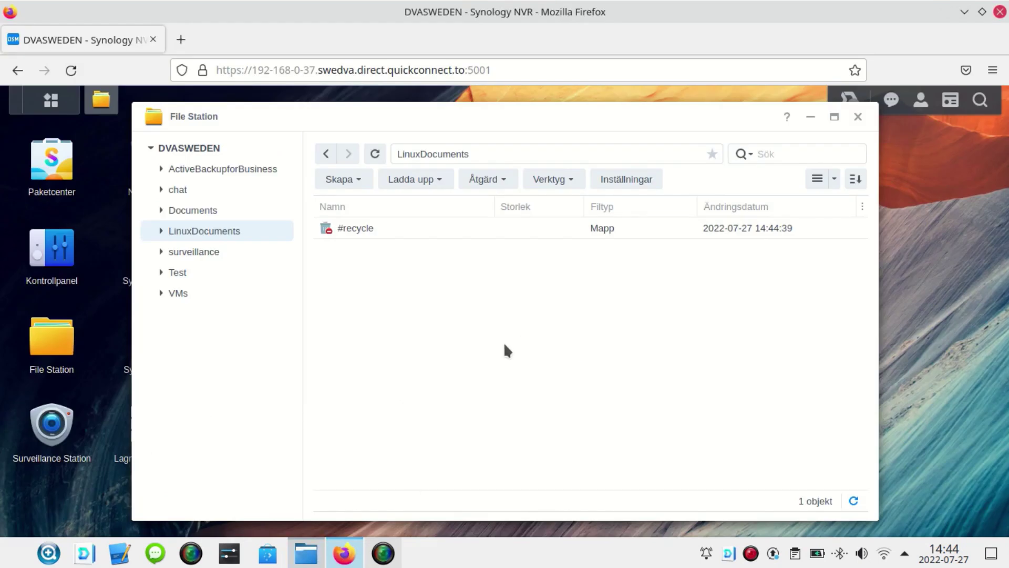
left_click(858, 117)
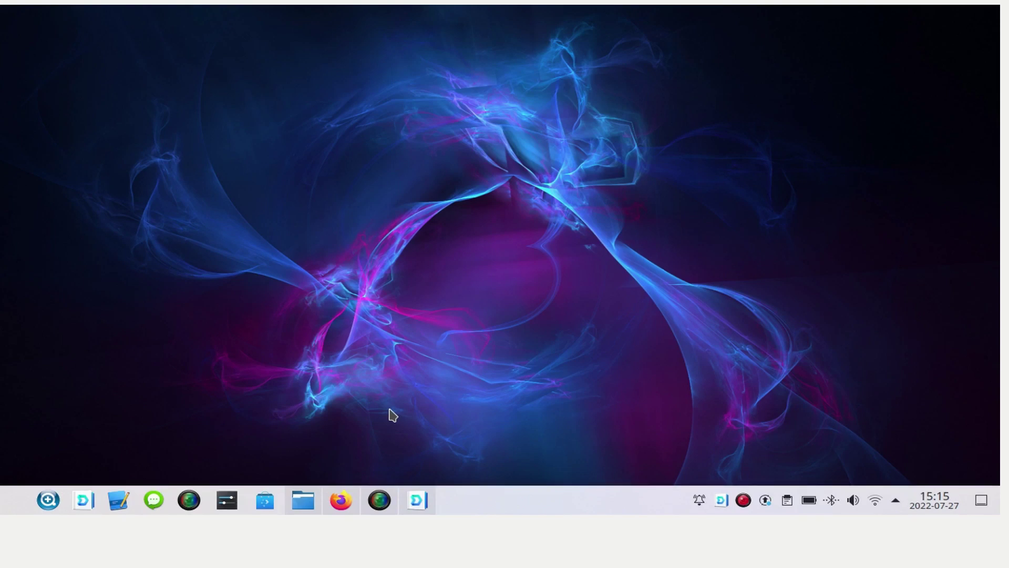
- Open Synology Drive Client and look through its backup, log, notification and settings pages
left_click(418, 501)
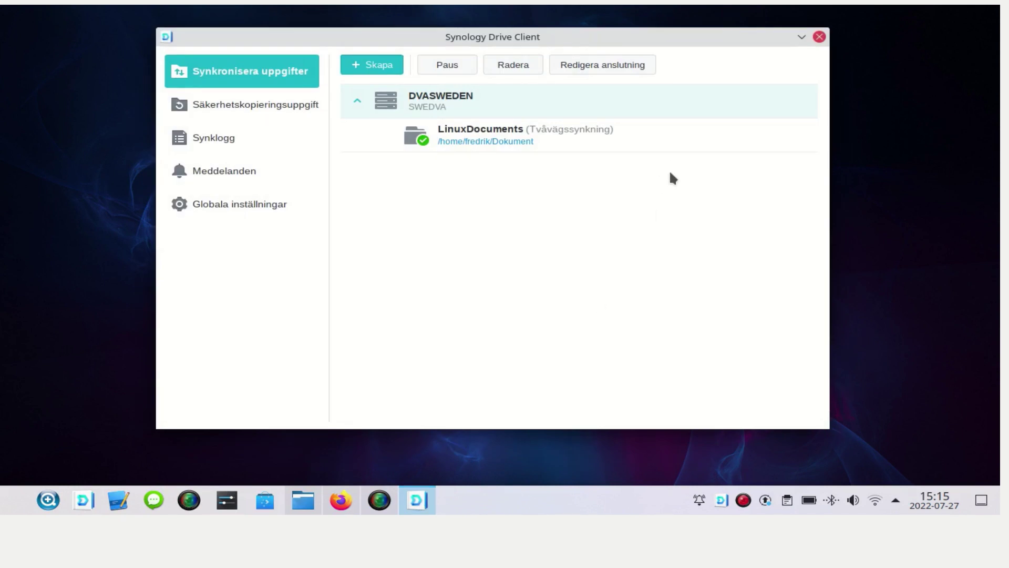
left_click(254, 108)
left_click(235, 142)
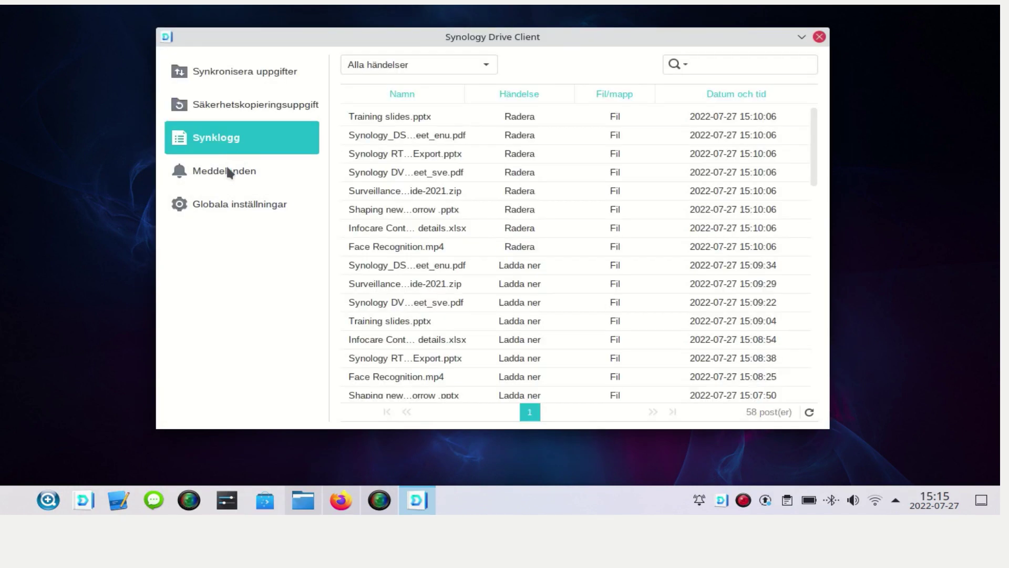
left_click(225, 179)
left_click(231, 209)
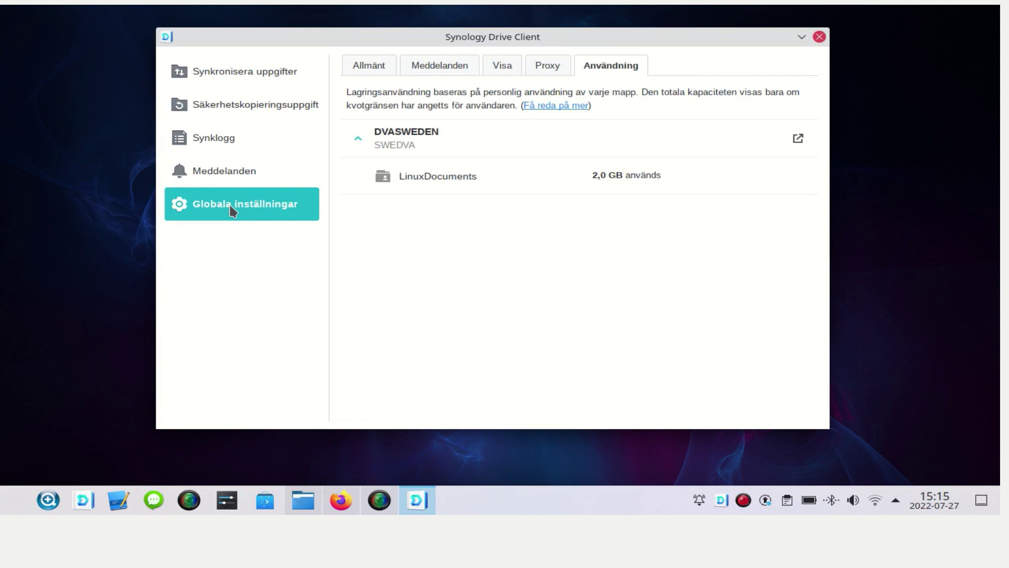
left_click(245, 105)
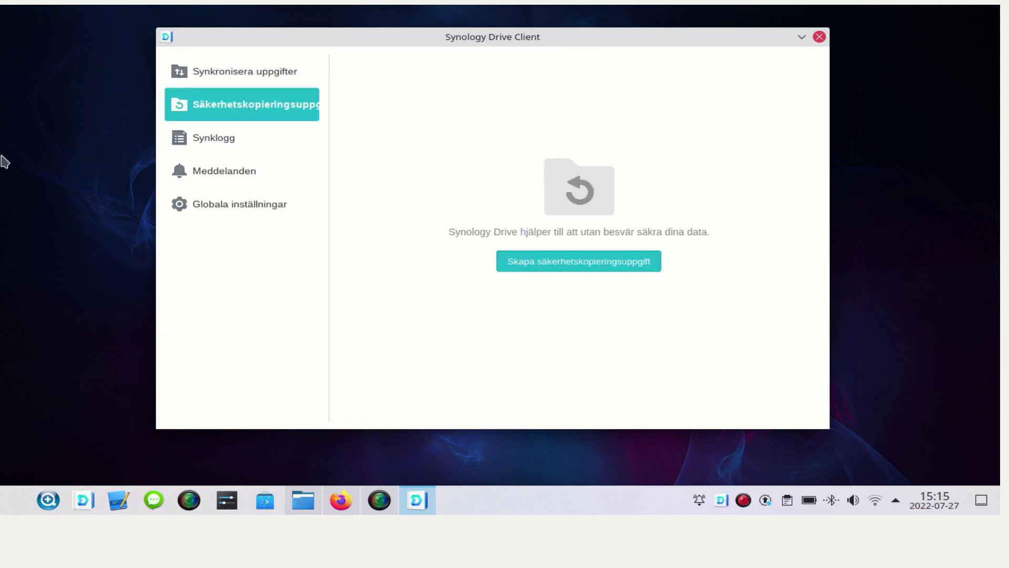
left_click(211, 79)
- Set the LinuxDocuments sync file filter to a 12 MB maximum file size and apply it
left_click(523, 131)
left_click(535, 63)
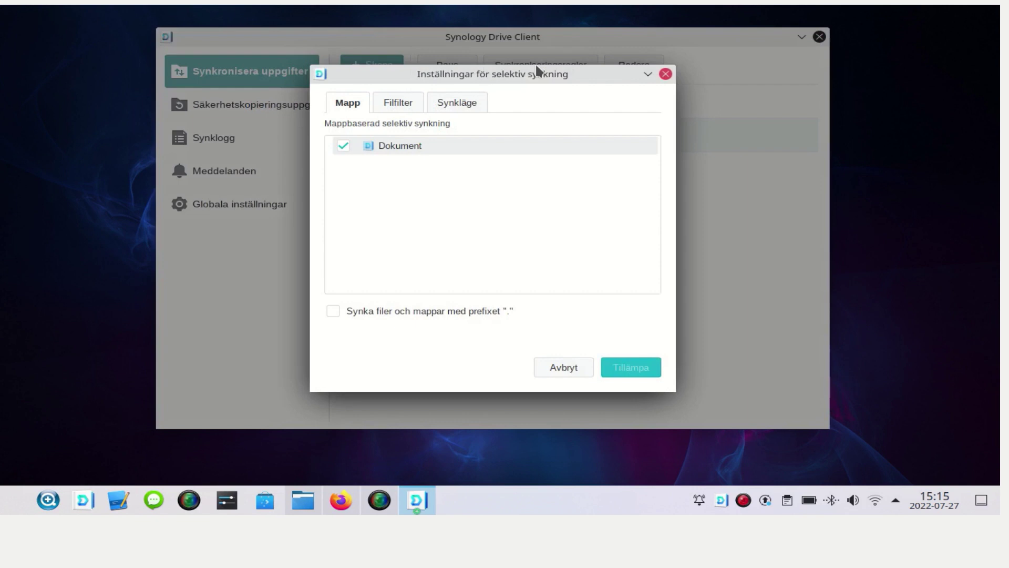
left_click(341, 145)
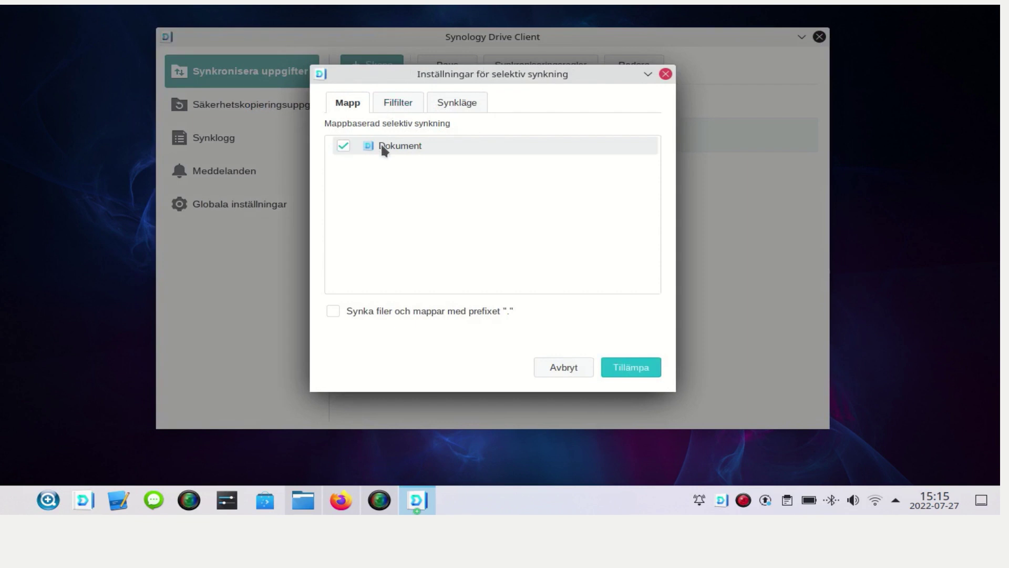
left_click(393, 100)
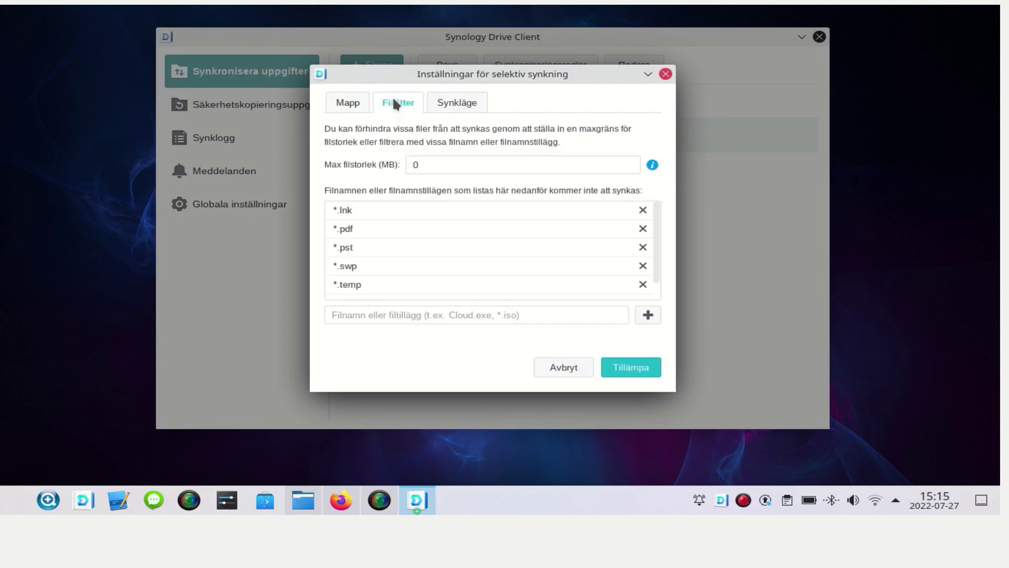
double_click(447, 162)
type("12")
left_click(648, 371)
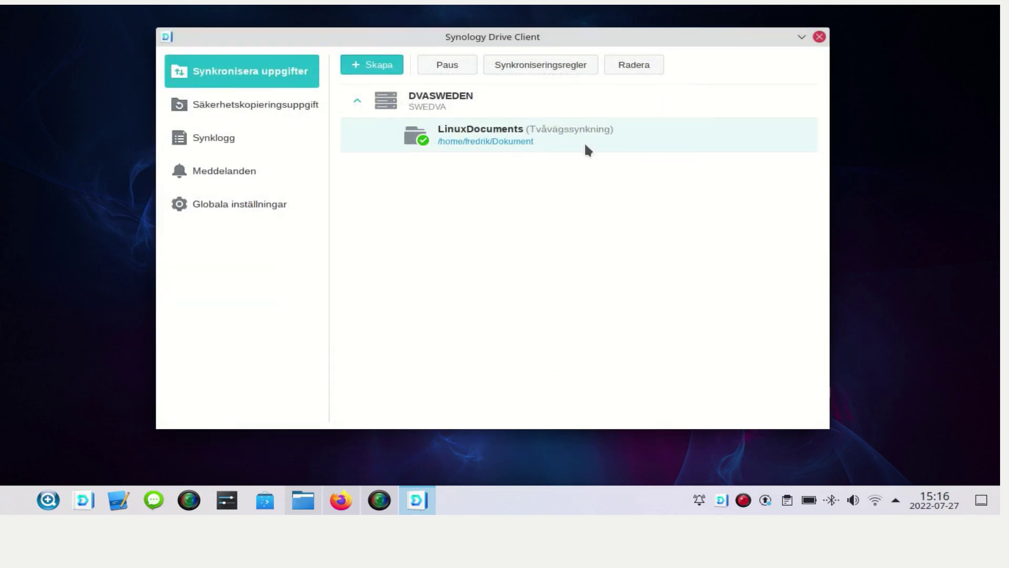
- Close Drive Client, hide the Dolphin Dokument window, and bring back Firefox with DSM
left_click(820, 38)
left_click(306, 497)
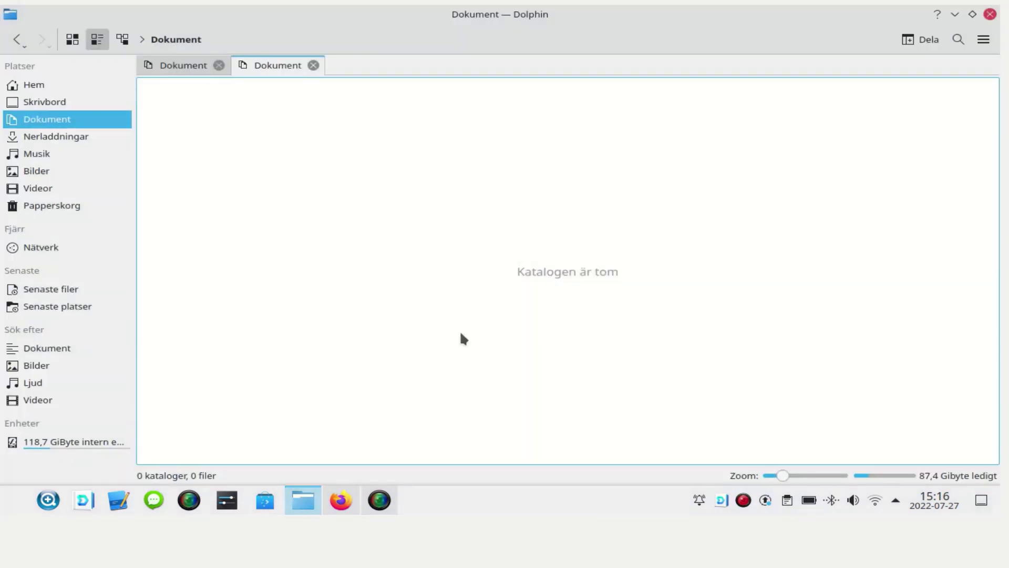
left_click(954, 14)
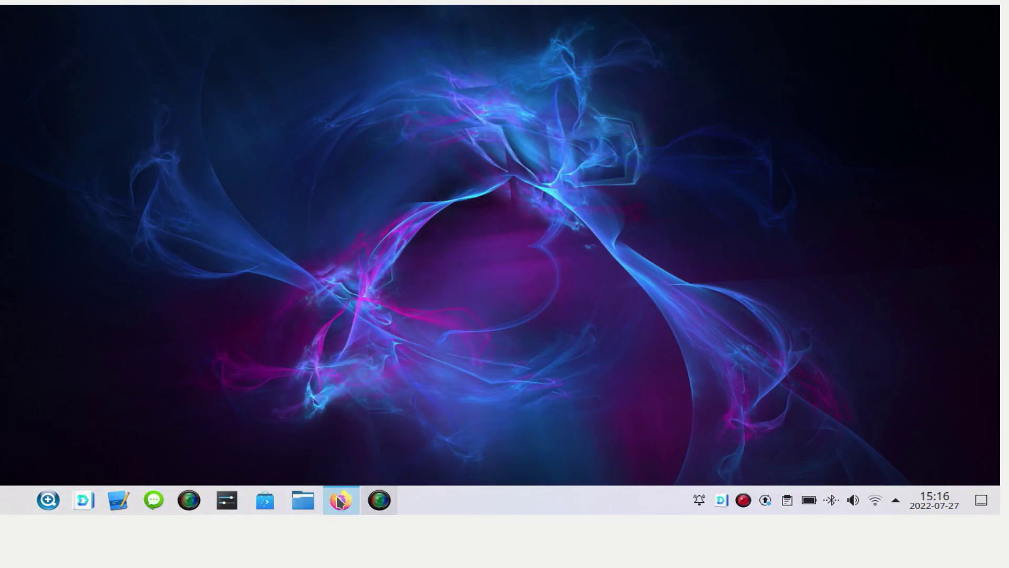
left_click(339, 501)
- Copy all 12 files from Test/Exempel into LinuxDocuments, overwriting any duplicates
left_click(101, 93)
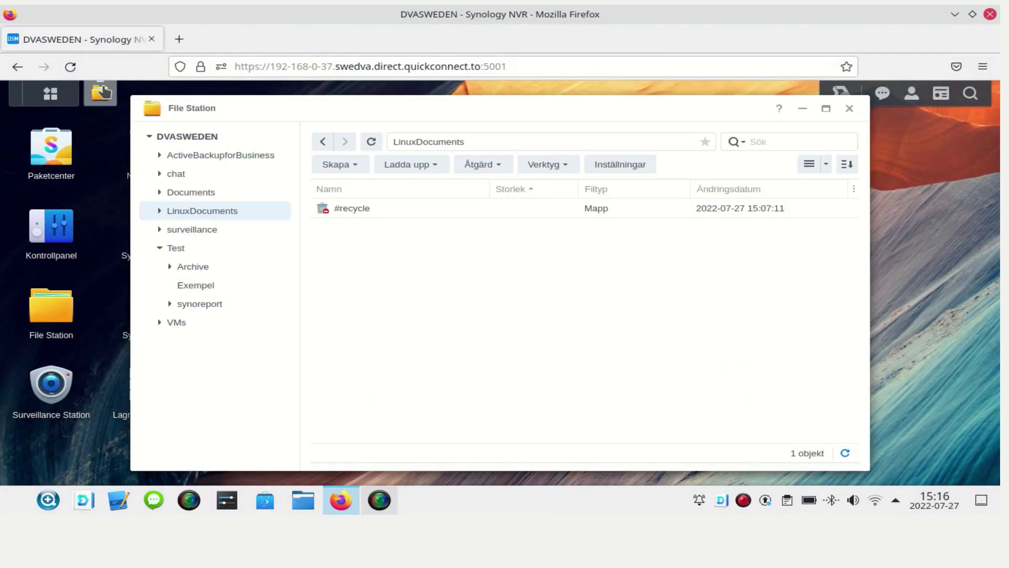
left_click(215, 290)
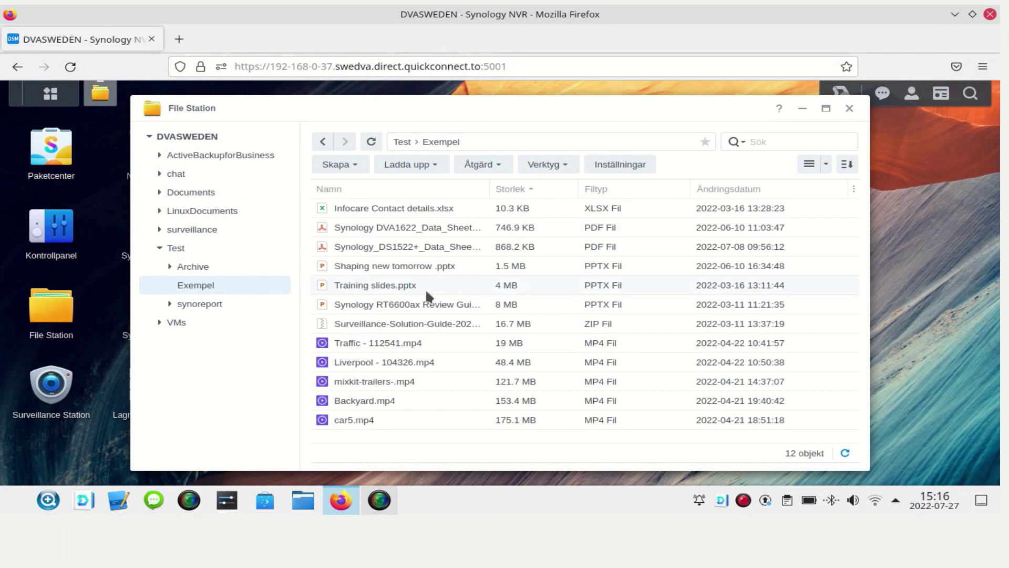
left_click(510, 189)
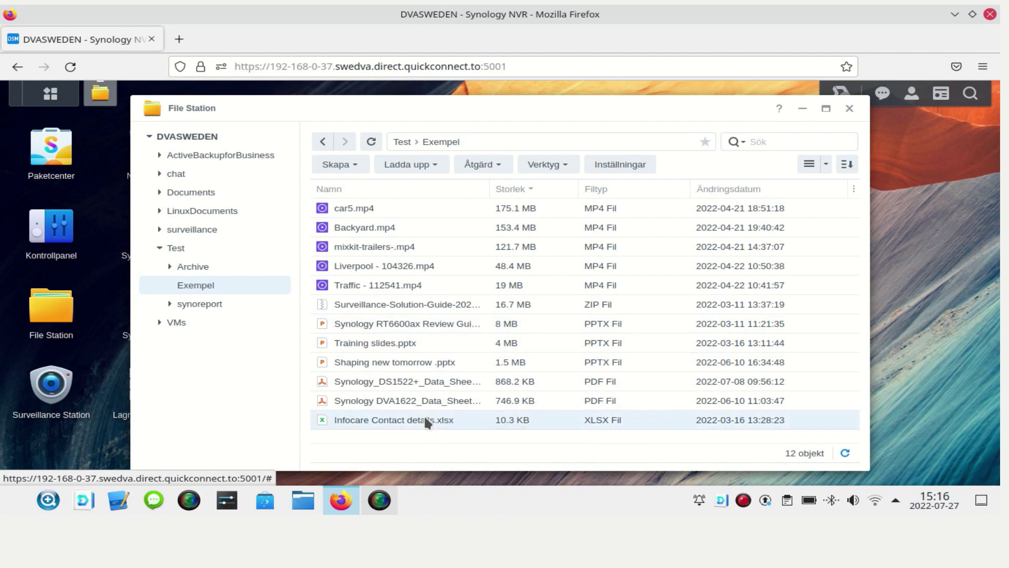
key("ctrl+a")
right_click(434, 204)
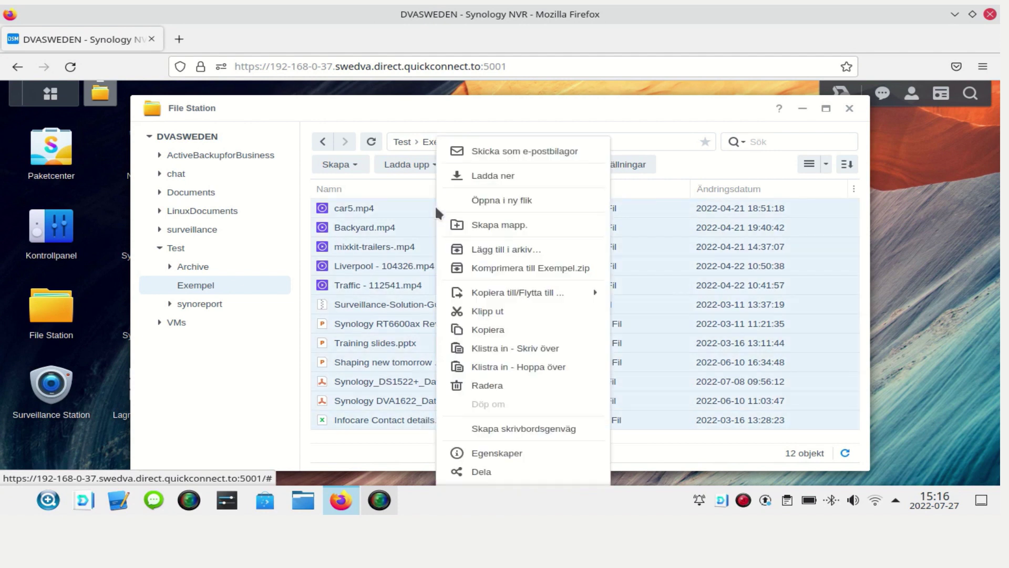
left_click(481, 331)
left_click(199, 211)
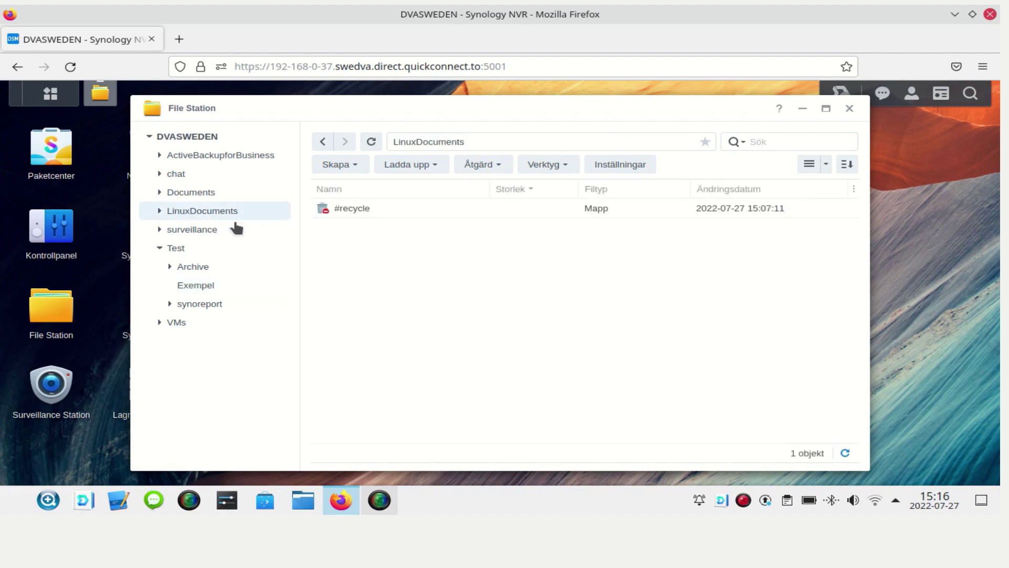
right_click(389, 250)
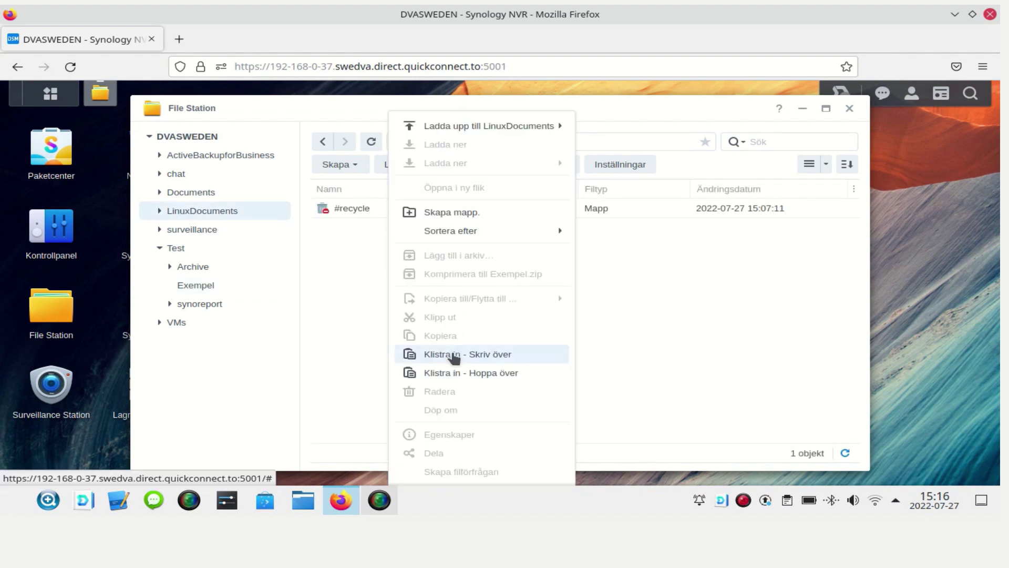
left_click(453, 355)
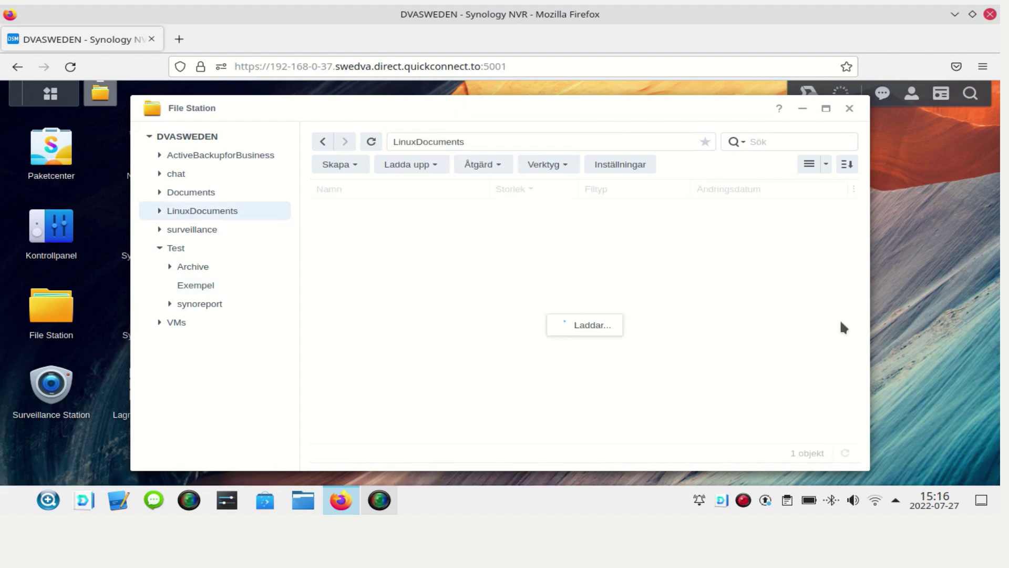
- Check the Drive client's recent sync changes from the tray, then minimise Firefox
left_click(803, 109)
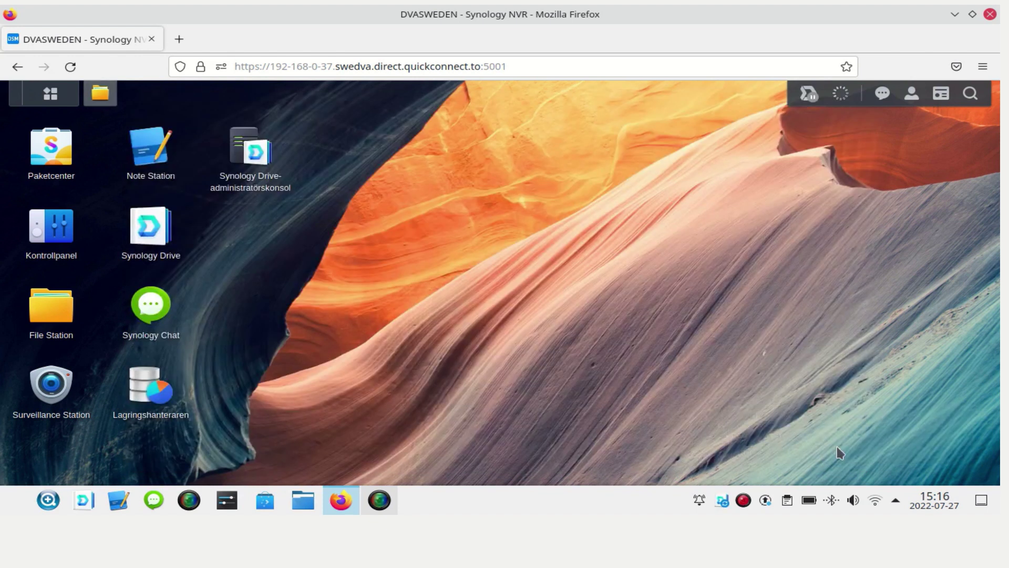
right_click(721, 501)
left_click(739, 445)
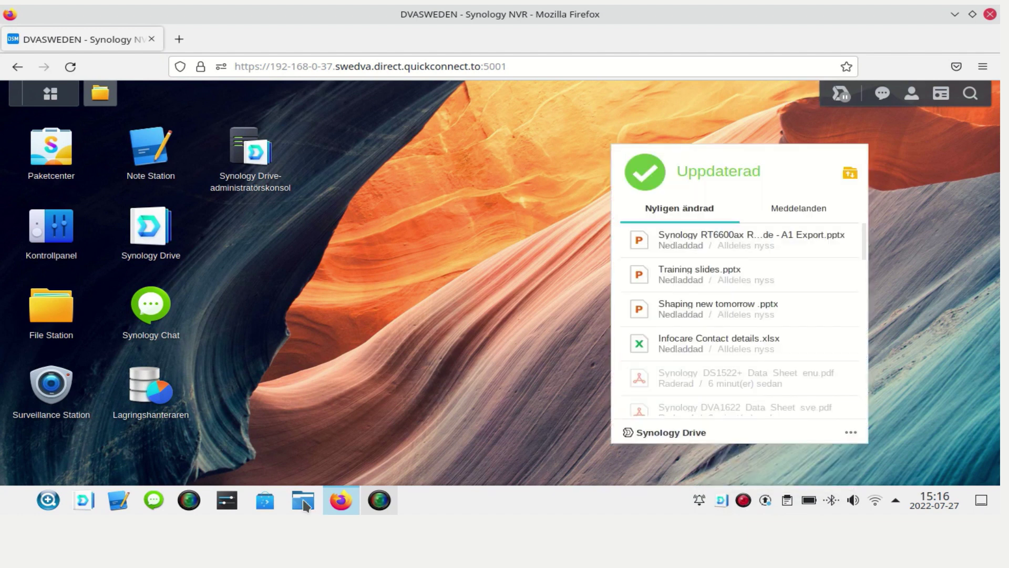
left_click(990, 16)
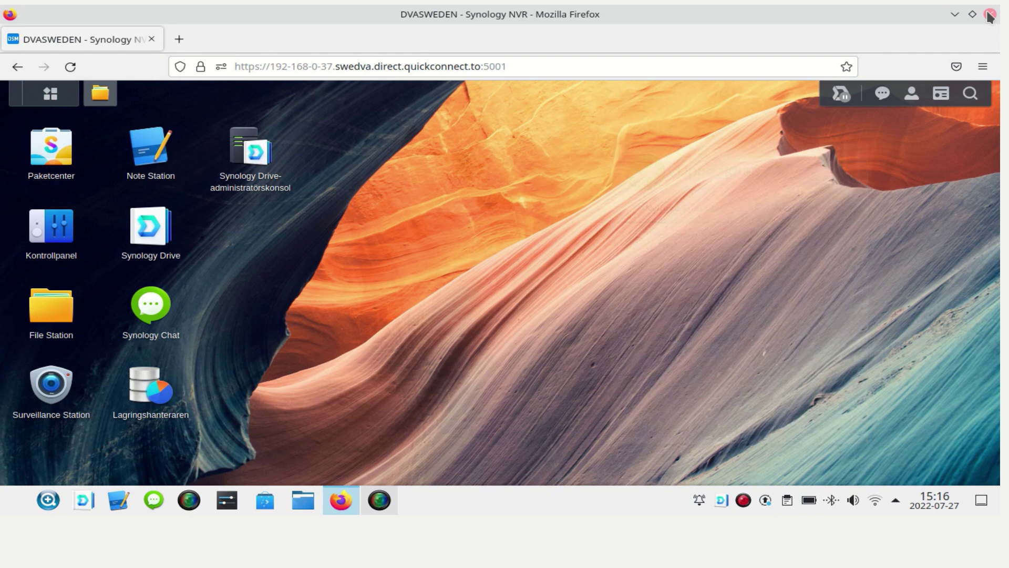
left_click(956, 16)
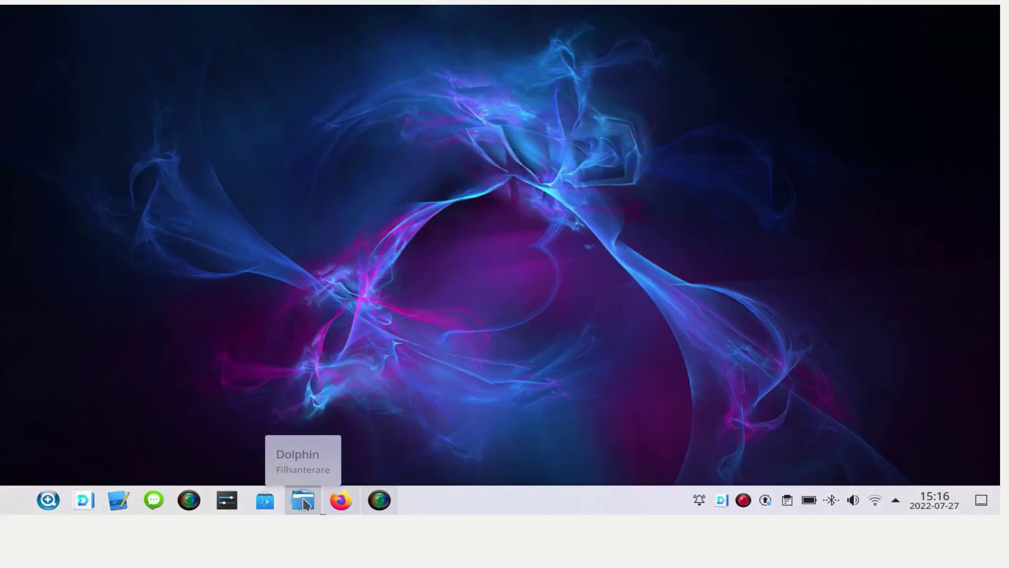
- View the four synced files (13,5 Mibyte) in Dolphin's Dokument folder, then minimise Dolphin
left_click(304, 502)
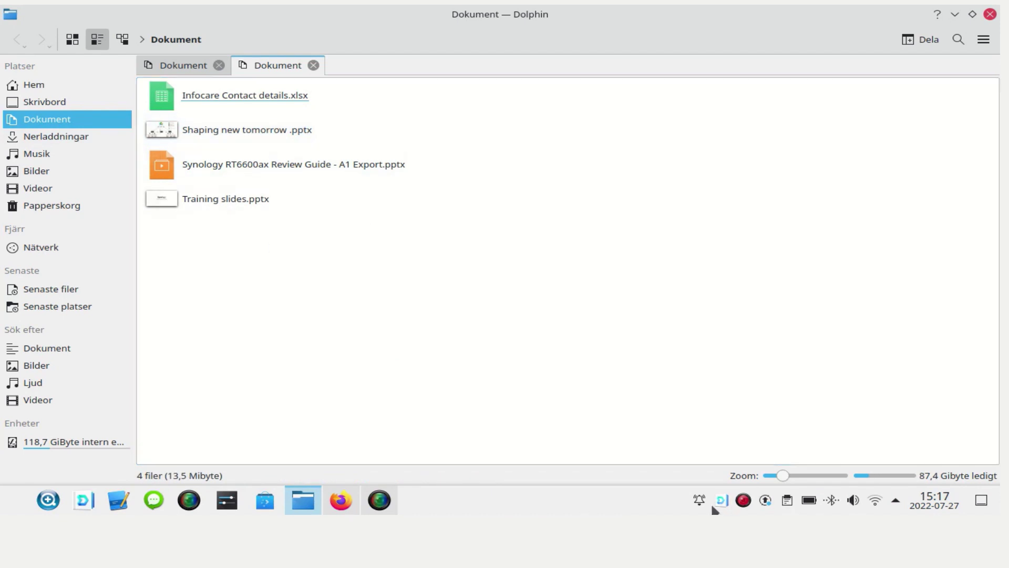
mouse_move(718, 502)
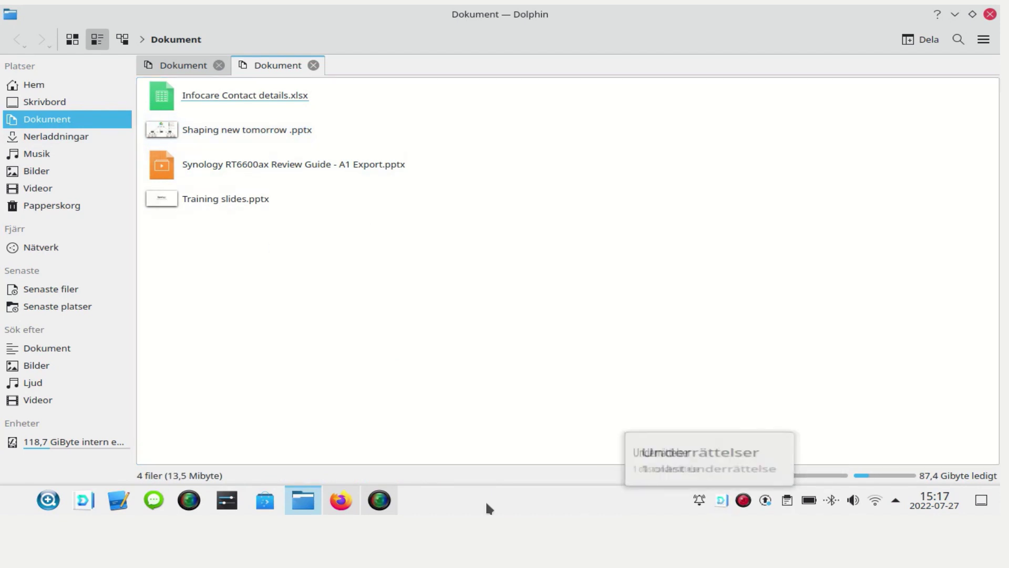
left_click(954, 14)
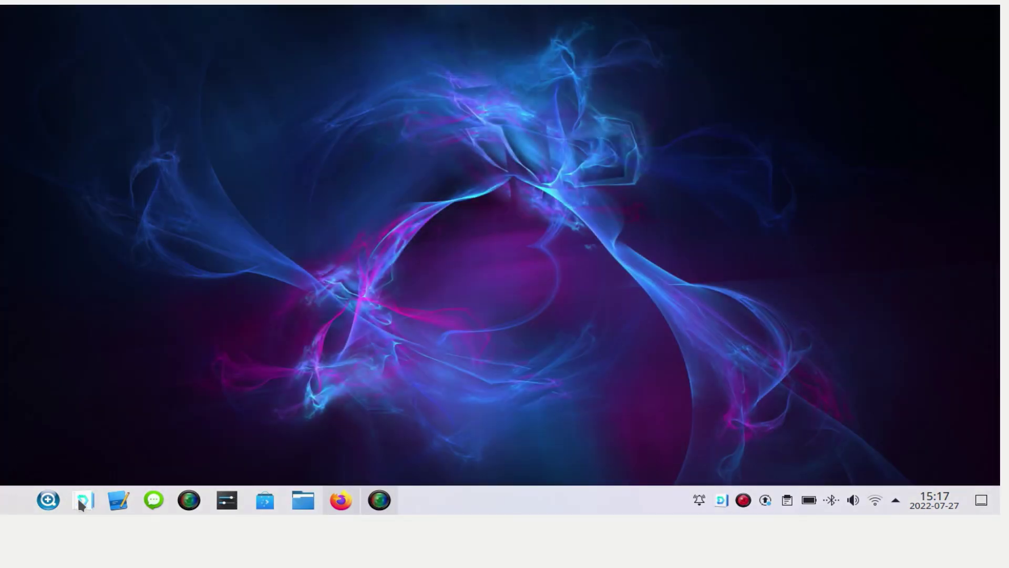
- Set LinuxDocuments' max file size to 200 MB, remove the *.pdf exclusion, apply, and close the client
left_click(81, 501)
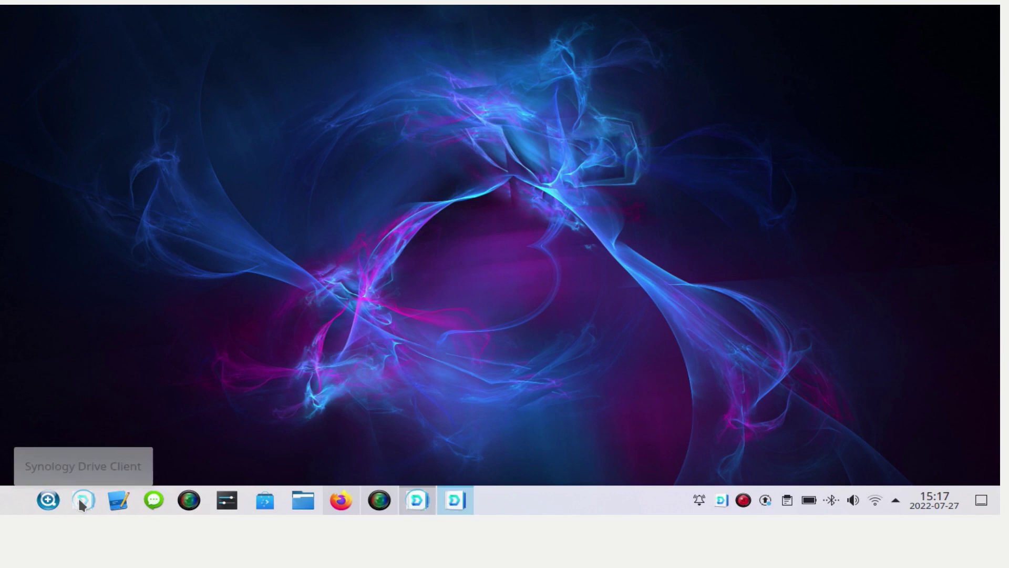
left_click(527, 120)
left_click(551, 47)
left_click(398, 88)
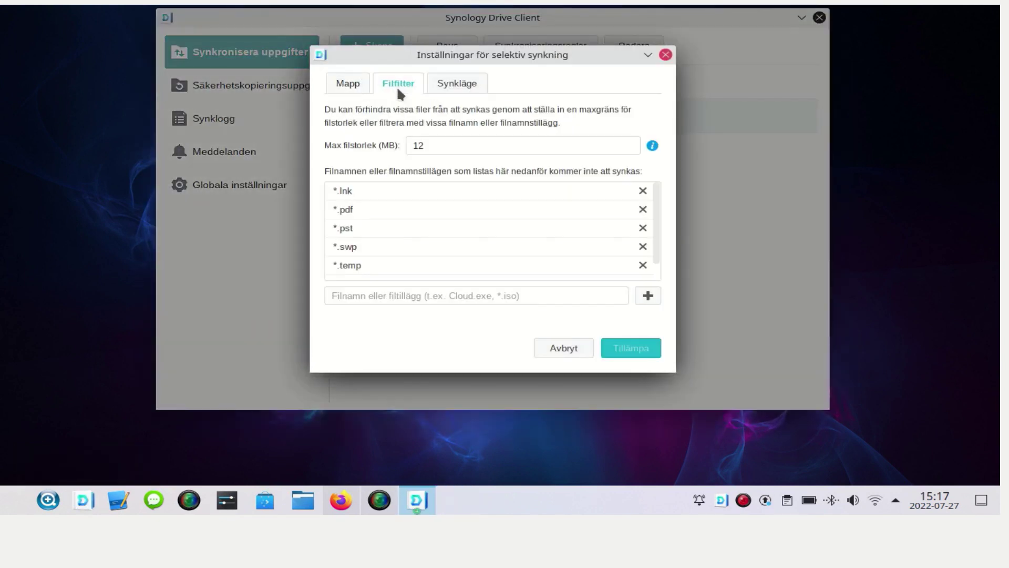
left_click_drag(453, 143, 390, 147)
type("200")
left_click(642, 209)
left_click(638, 348)
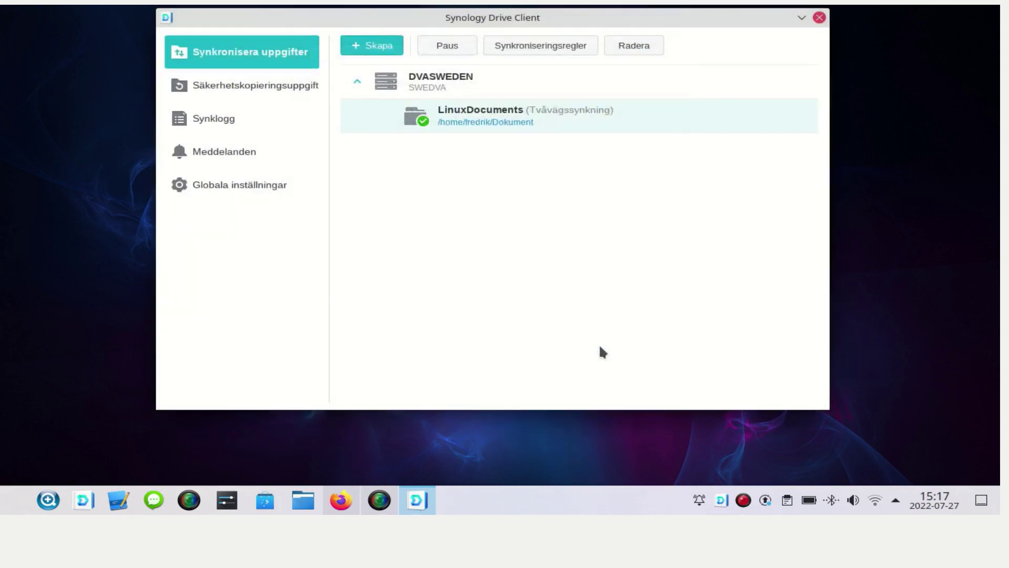
left_click(821, 17)
mouse_move(716, 500)
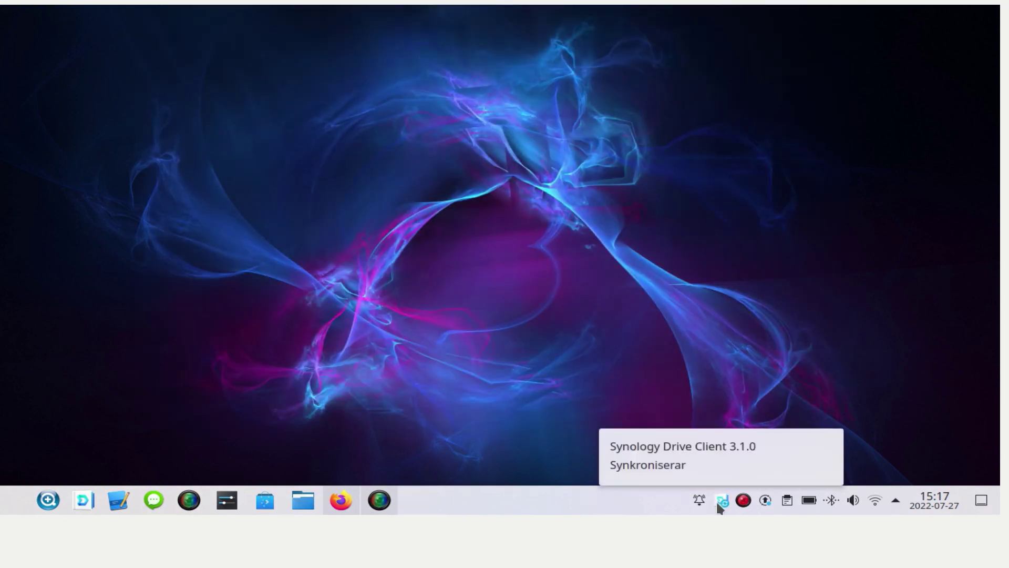
left_click(301, 500)
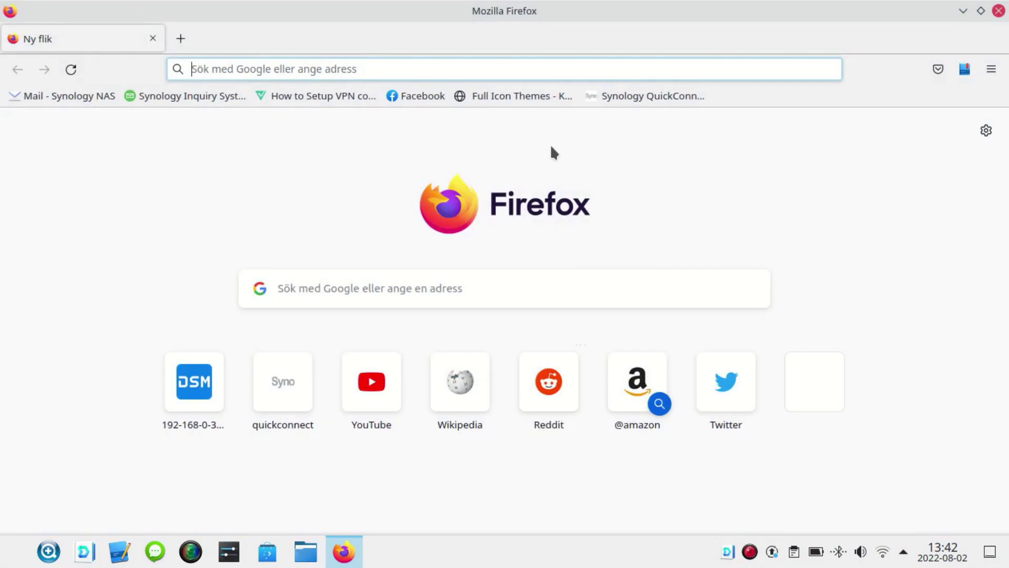
- Connect via the QuickConnect bookmark with the NAS ID, then sign in with username and password
left_click(628, 100)
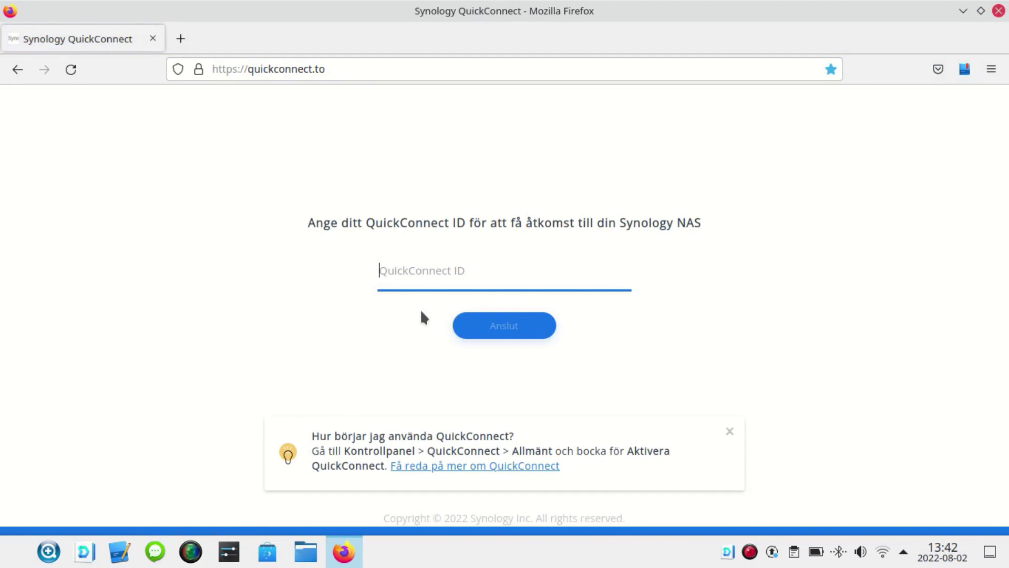
type("swedva")
key("Return")
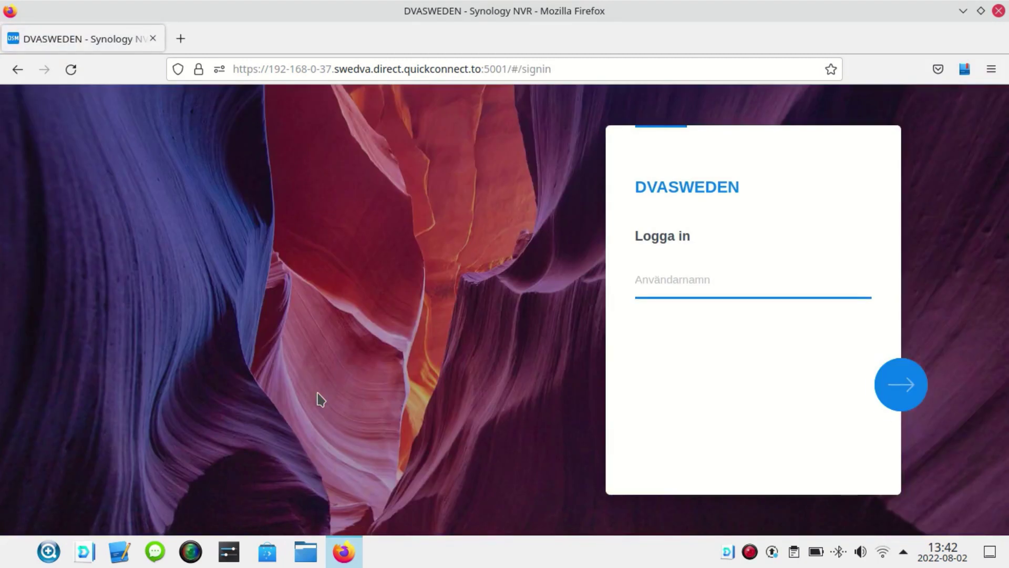
type("Li")
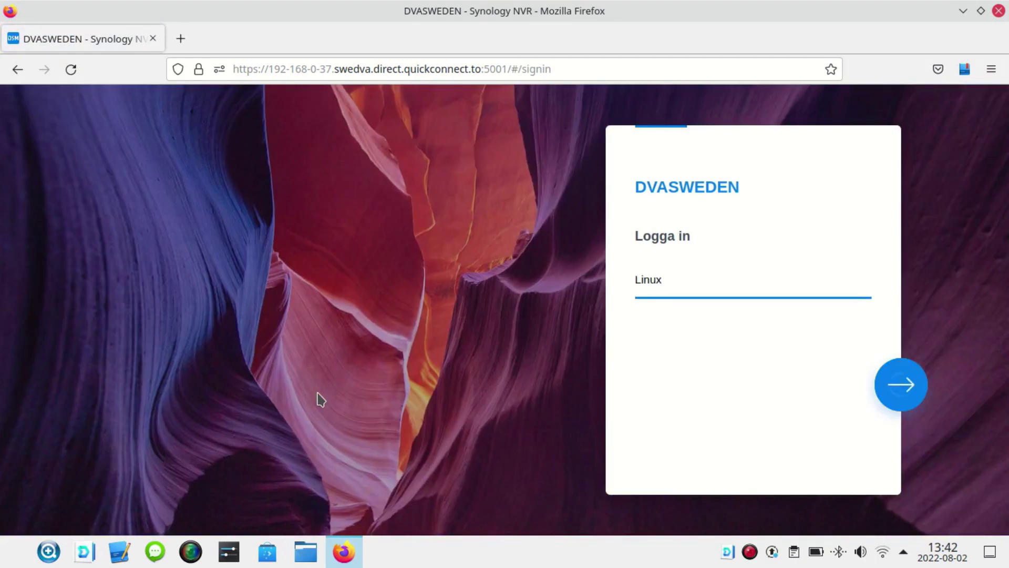
type("nux")
key("Return")
type("•••")
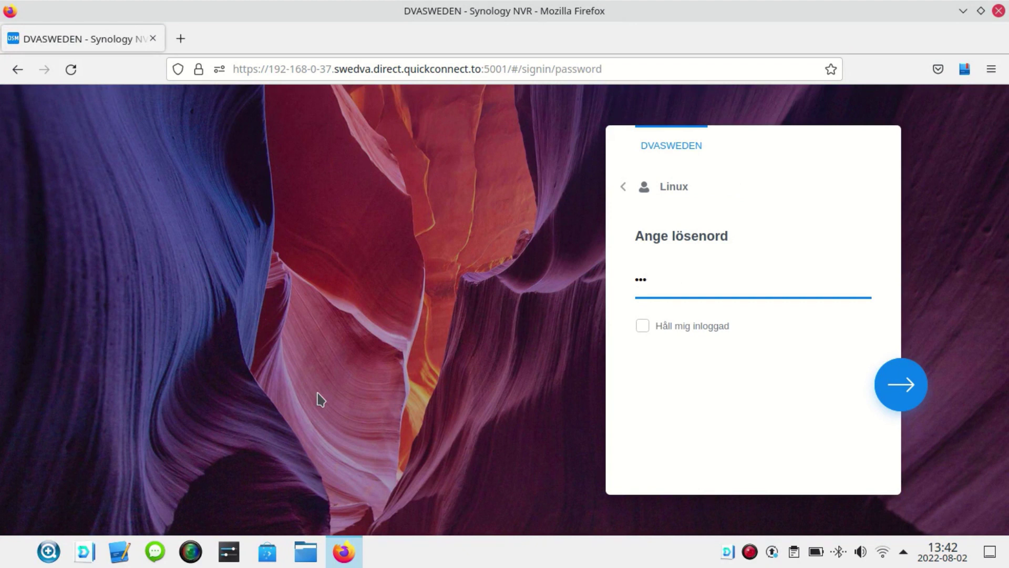
key("BackSpace")
type("••")
key("Return")
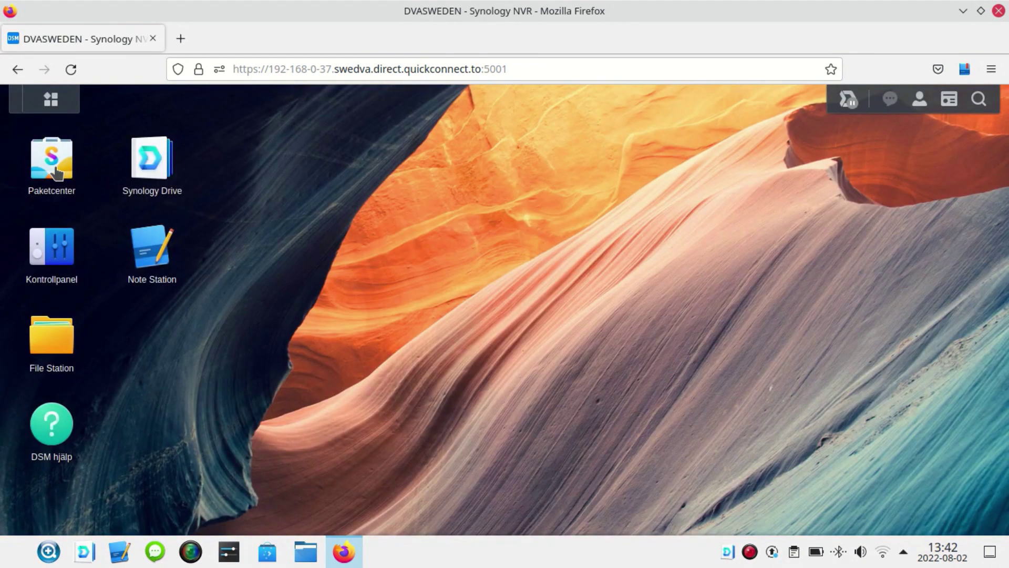
- Search Package Center for 'office' to confirm Synology Office is installed, then close it
left_click(58, 168)
left_click(365, 141)
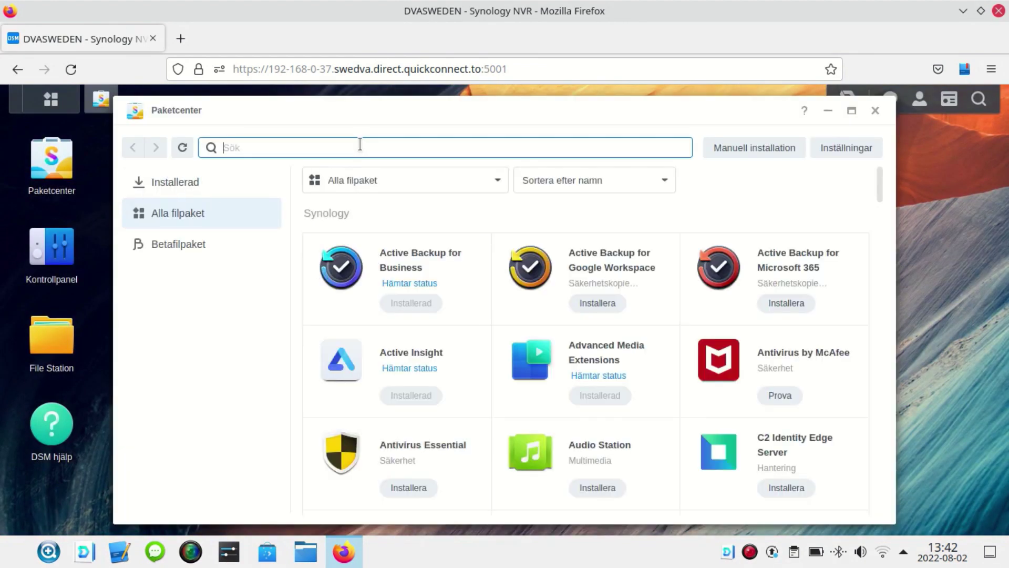
type("office")
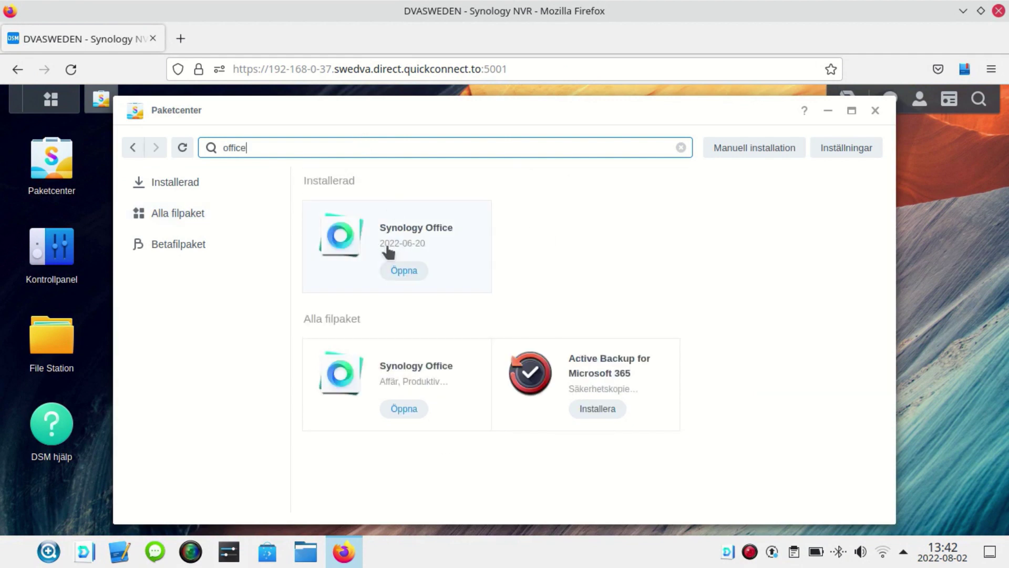
left_click(875, 111)
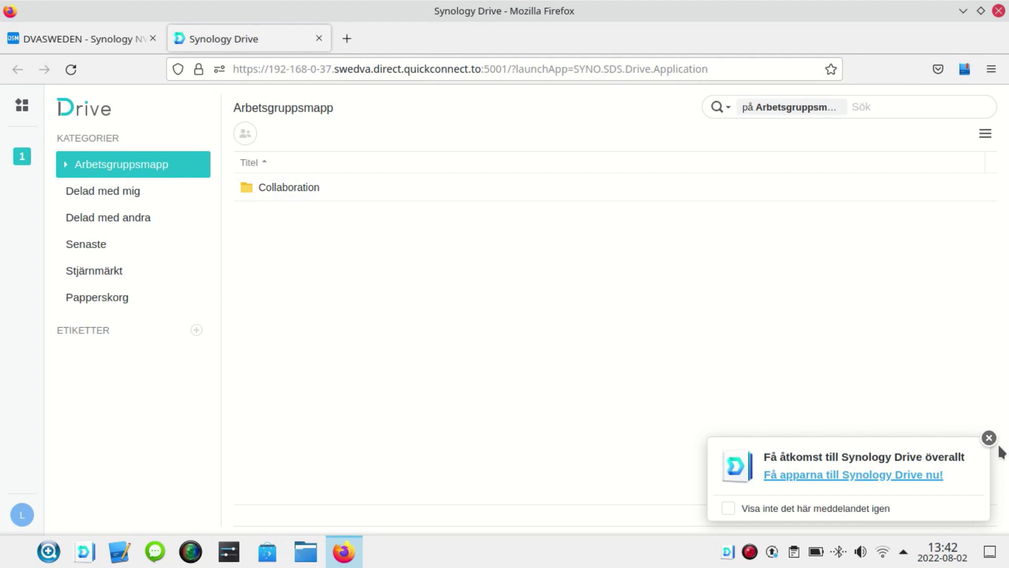
- Open Projekt B from the Collaboration folder, type 'Testing the news', and close it
left_click(780, 505)
left_click(989, 438)
double_click(301, 184)
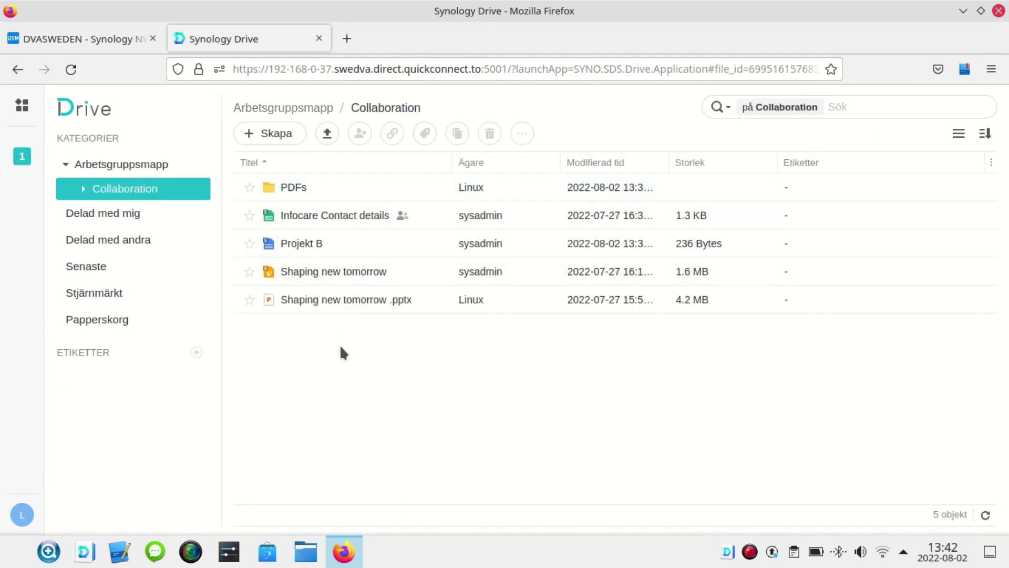
double_click(311, 244)
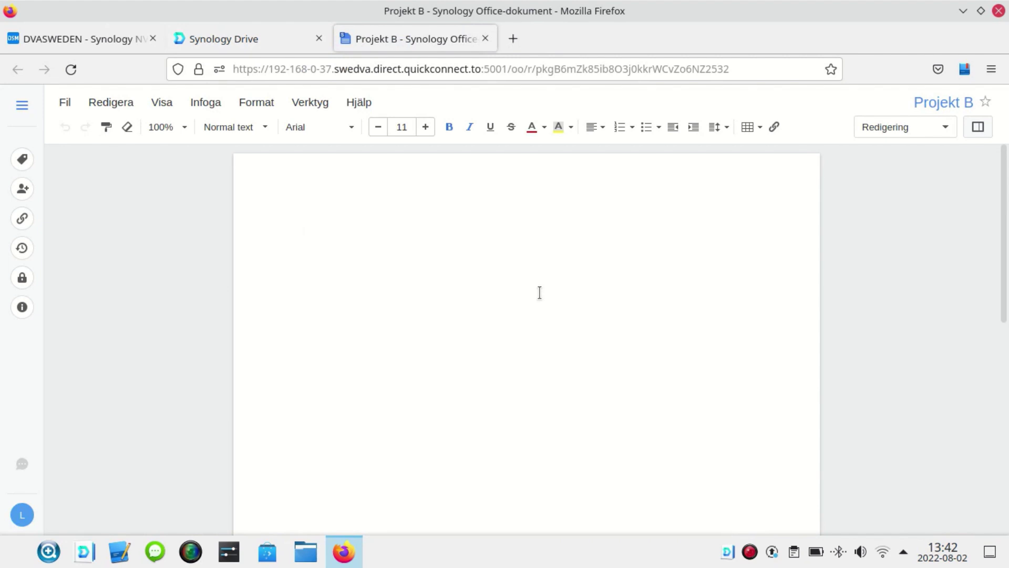
type("Testing lite")
key("BackSpace")
key("BackSpace")
key("BackSpace")
key("BackSpace")
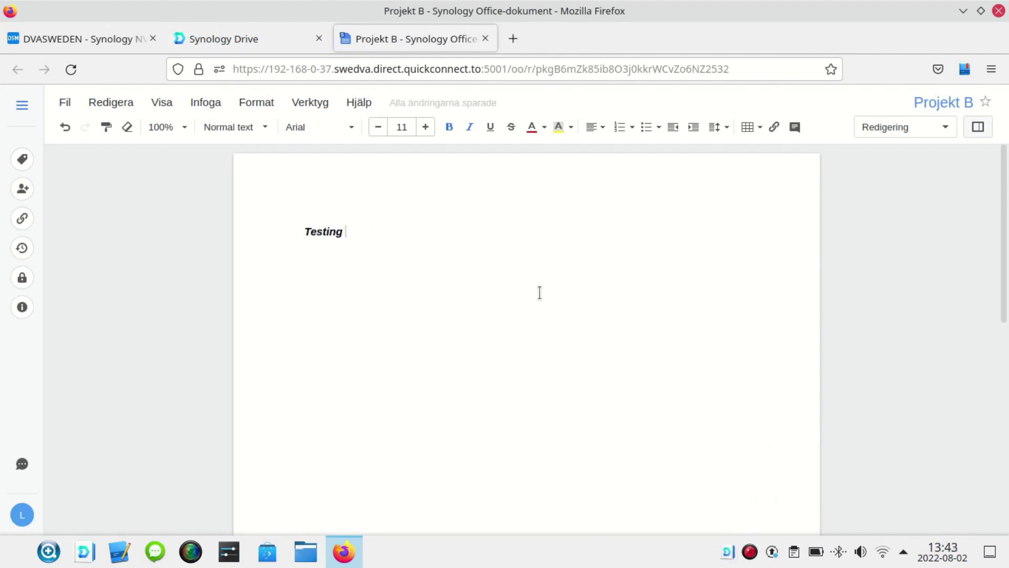
type("the news")
left_click(485, 38)
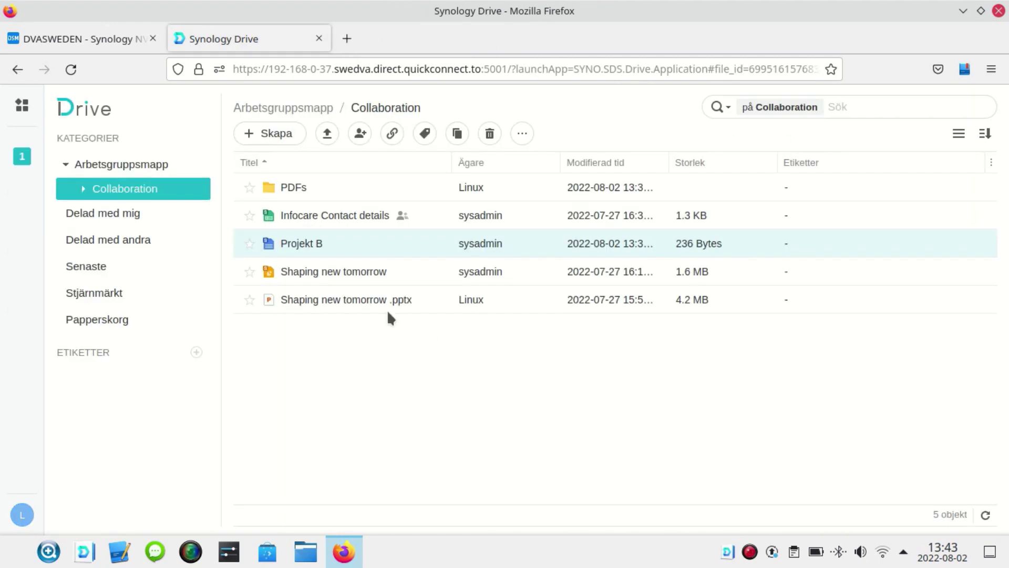
- Reopen Projekt B, view the Ladda ner som options without choosing one, and close it
double_click(357, 241)
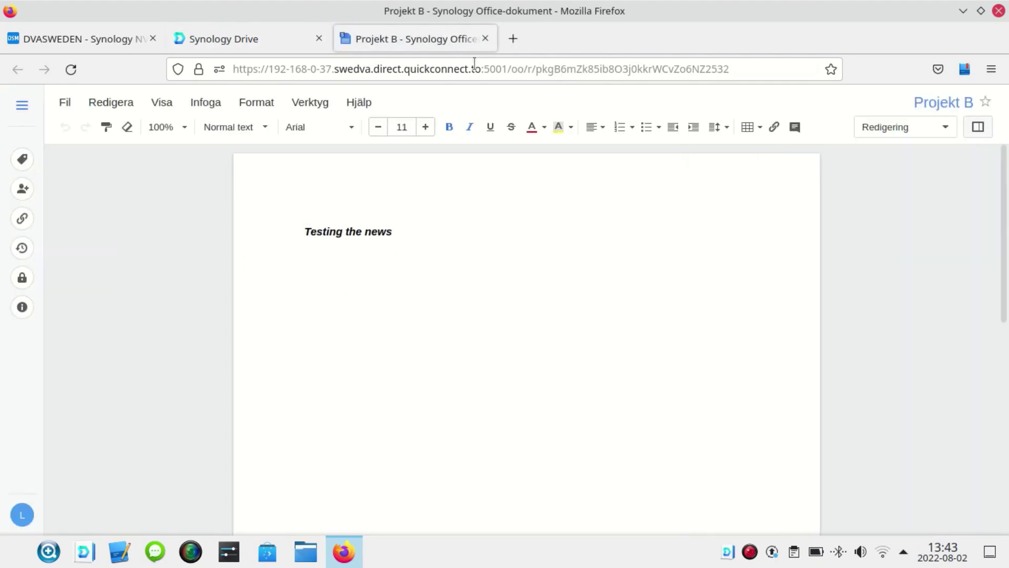
left_click(61, 103)
mouse_move(119, 451)
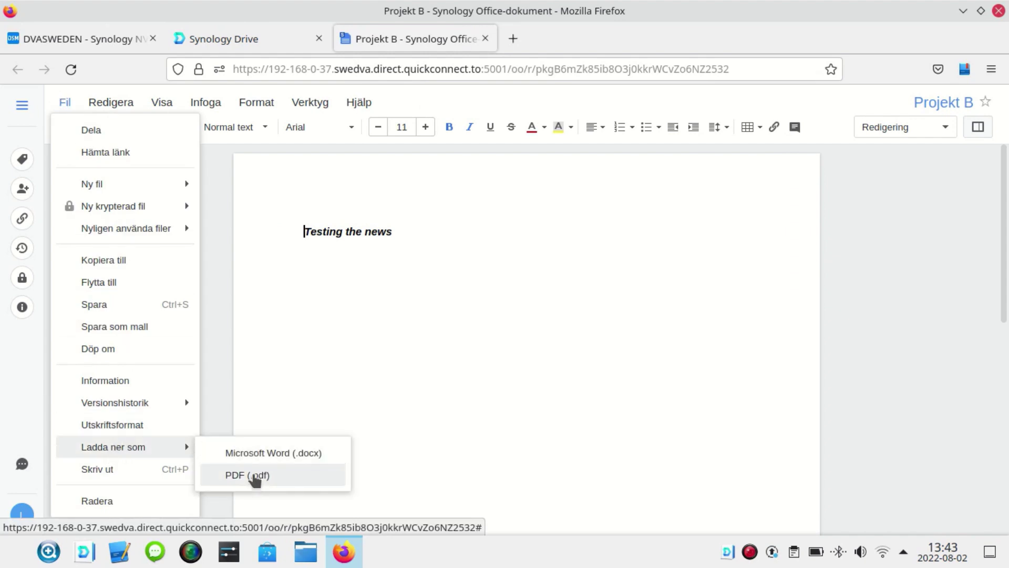
left_click(455, 351)
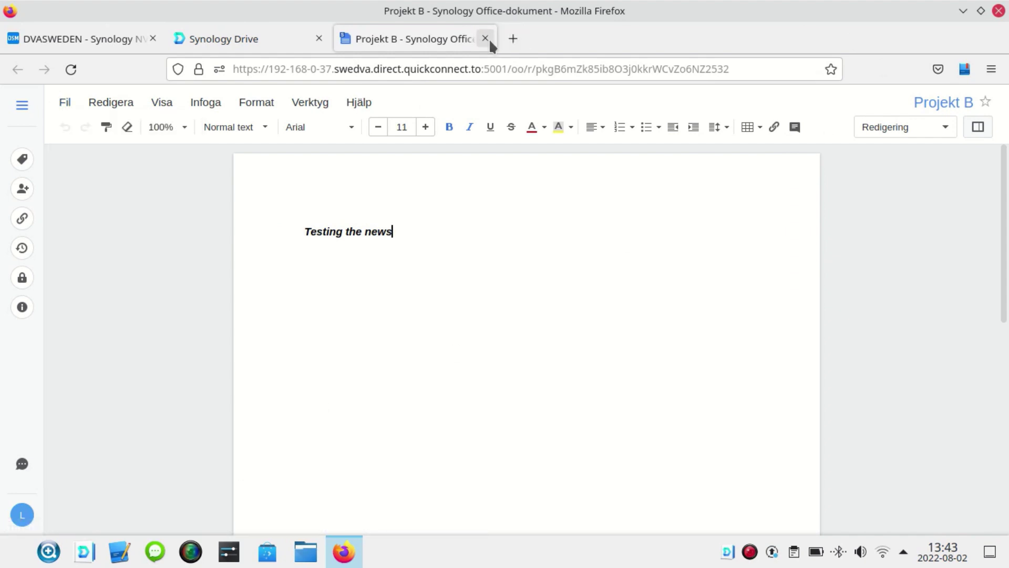
left_click(485, 38)
- Preview Shaping new tomorrow .pptx, scroll its slides, and open it as an editable Synology Office copy
left_click(337, 273)
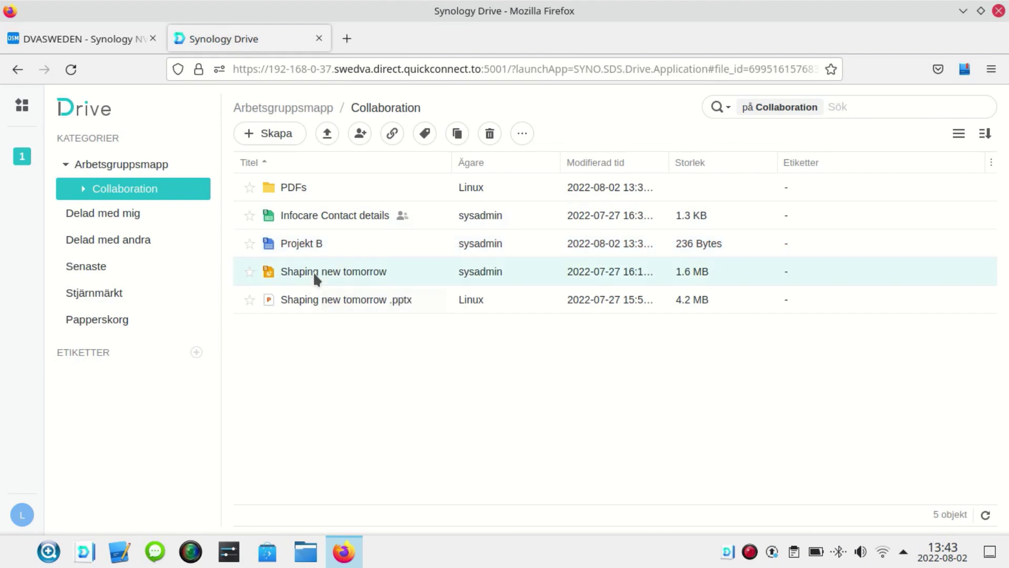
double_click(345, 299)
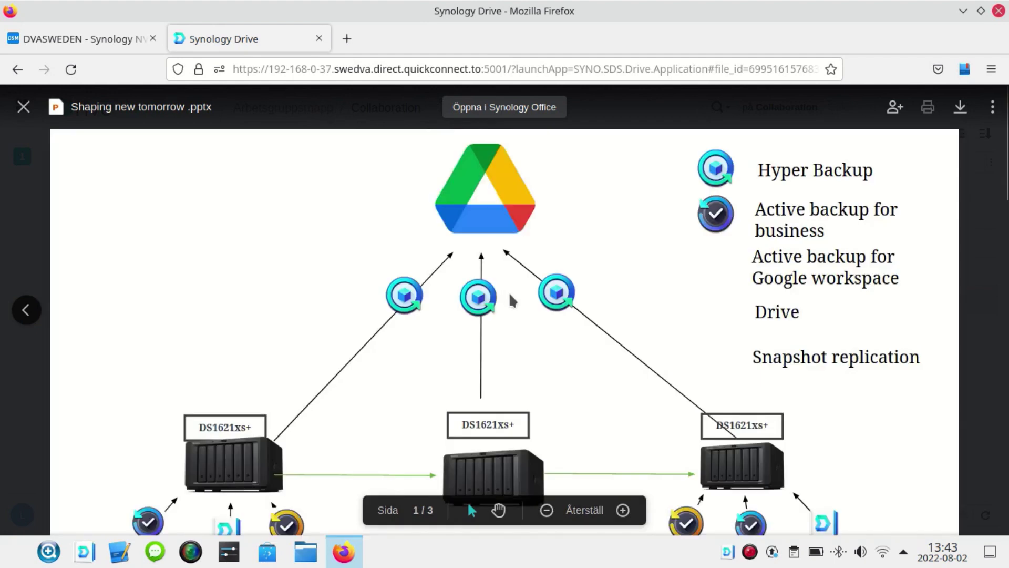
scroll(524, 259, "down", 5)
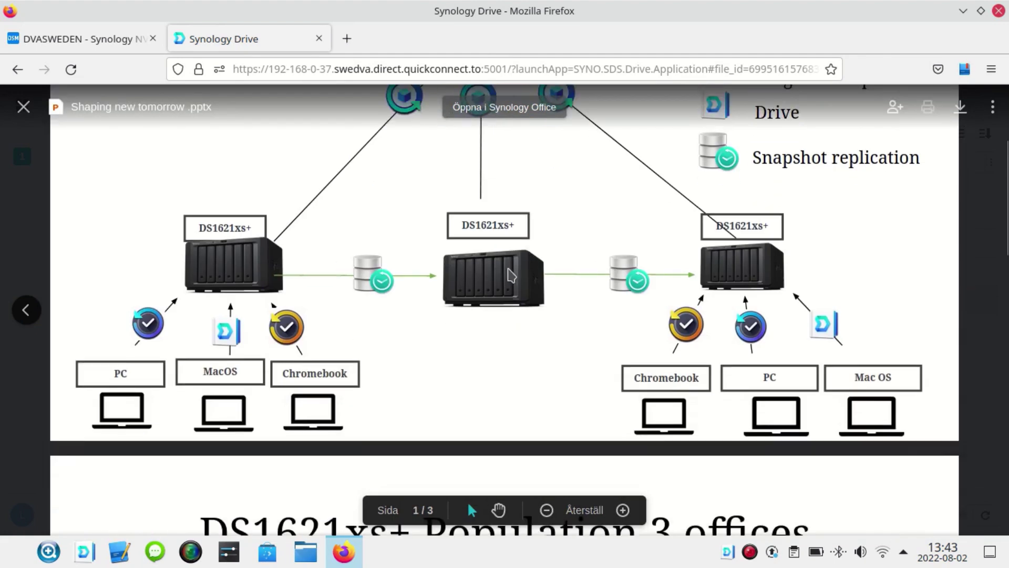
scroll(573, 226, "up", 5)
left_click(496, 108)
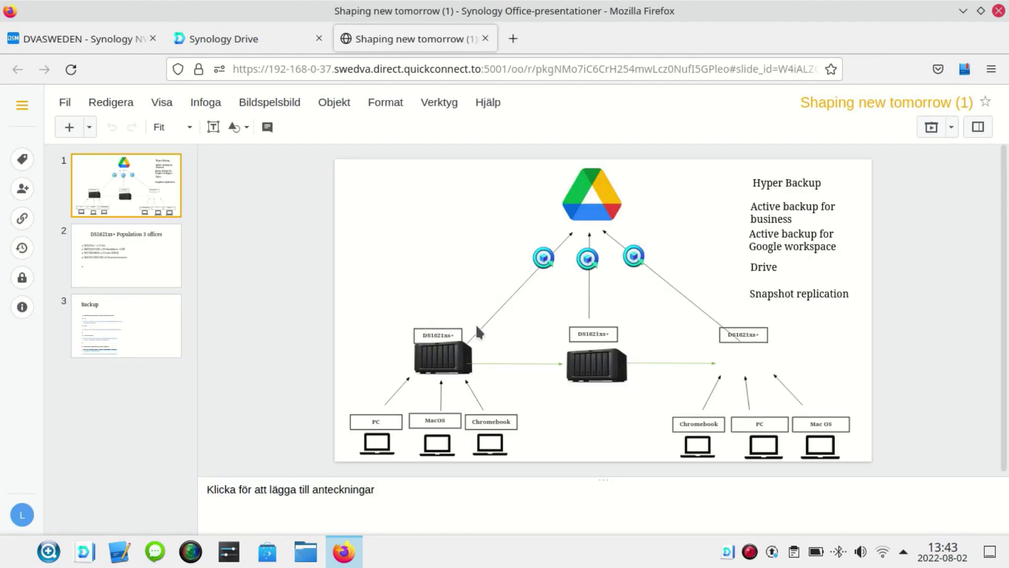
- Nudge the left, middle and right NAS images in the slide 1 diagram slightly
left_click(437, 360)
left_click_drag(437, 360, 423, 367)
left_click_drag(587, 369, 598, 370)
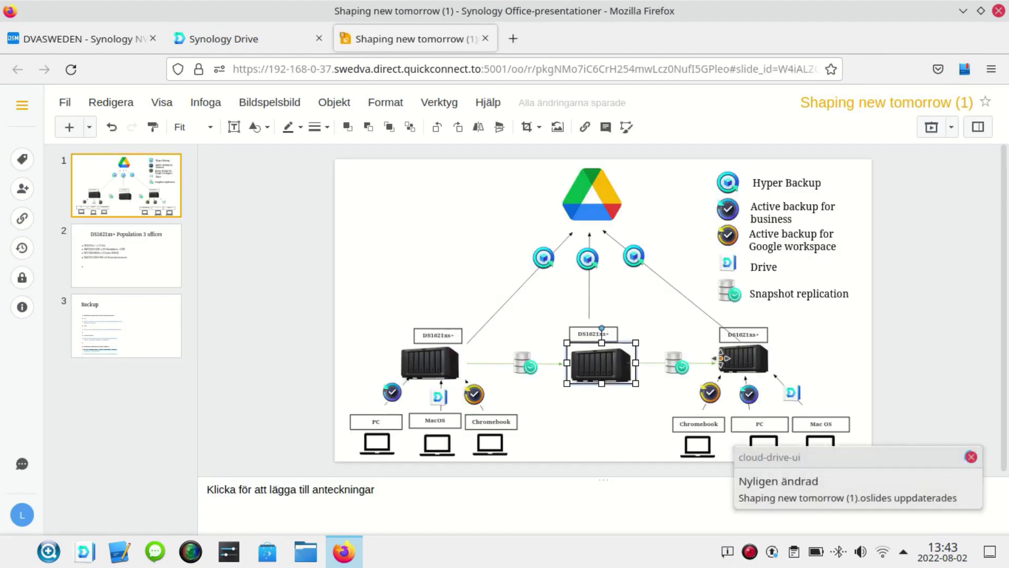
left_click_drag(728, 357, 727, 362)
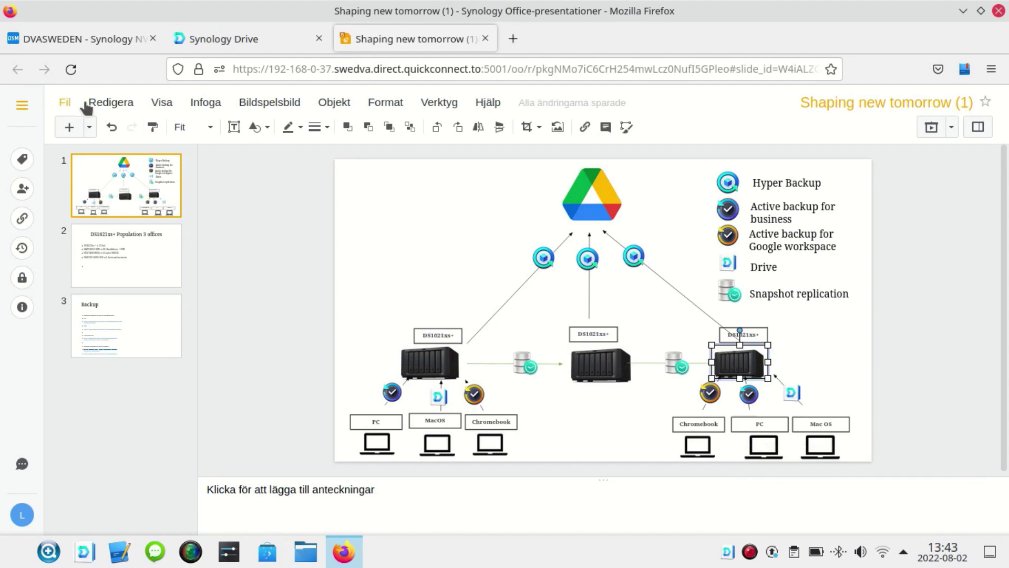
- Browse the Fil menu's Ladda ner som and Ny krypterad fil submenus without choosing, then close the presentation
left_click(62, 106)
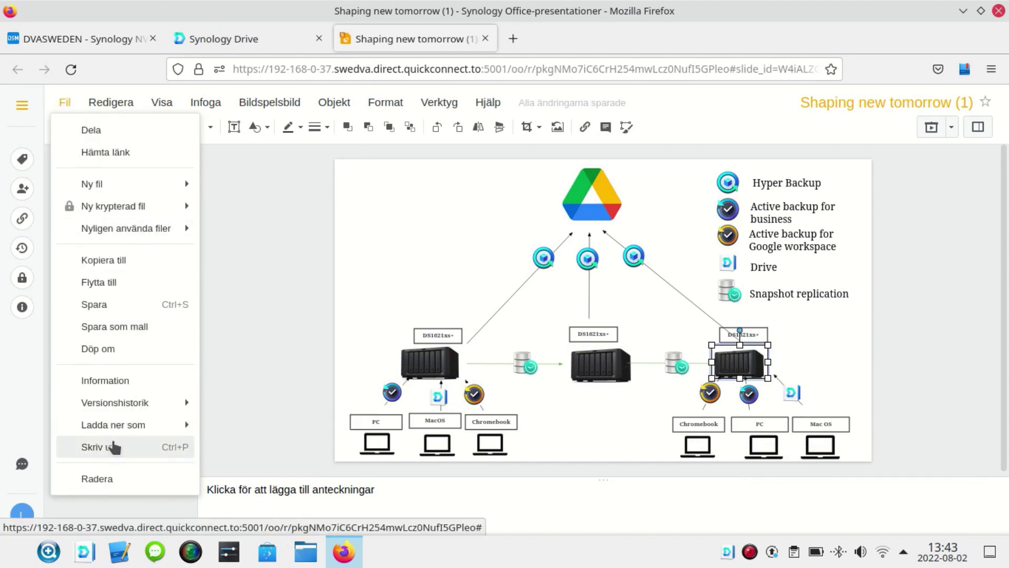
mouse_move(120, 430)
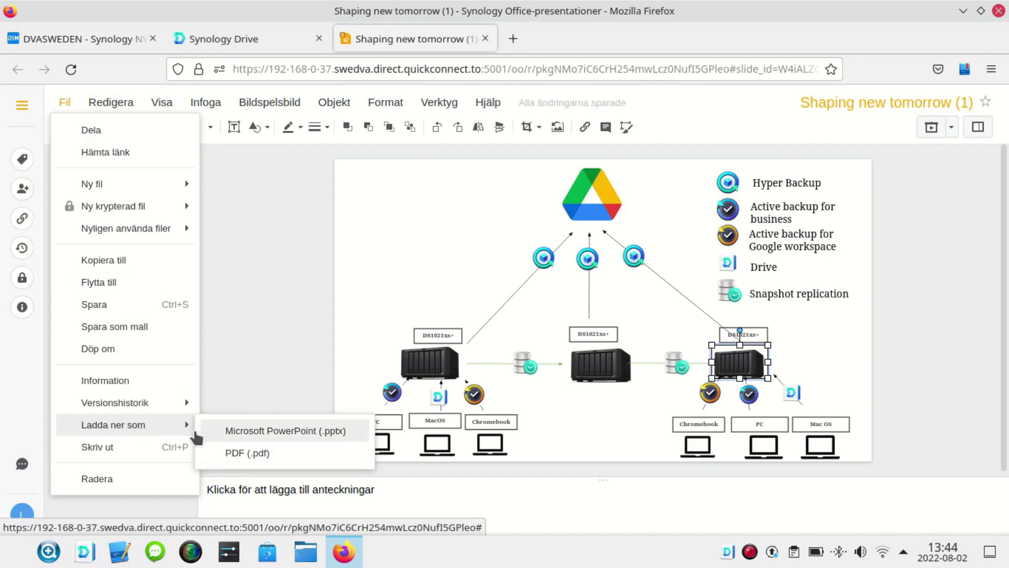
mouse_move(146, 406)
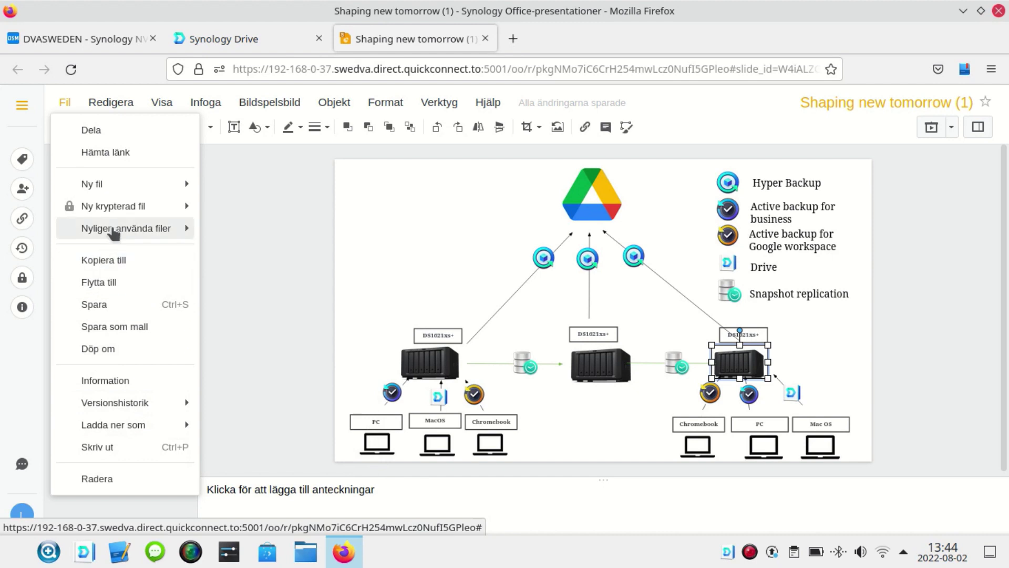
mouse_move(113, 210)
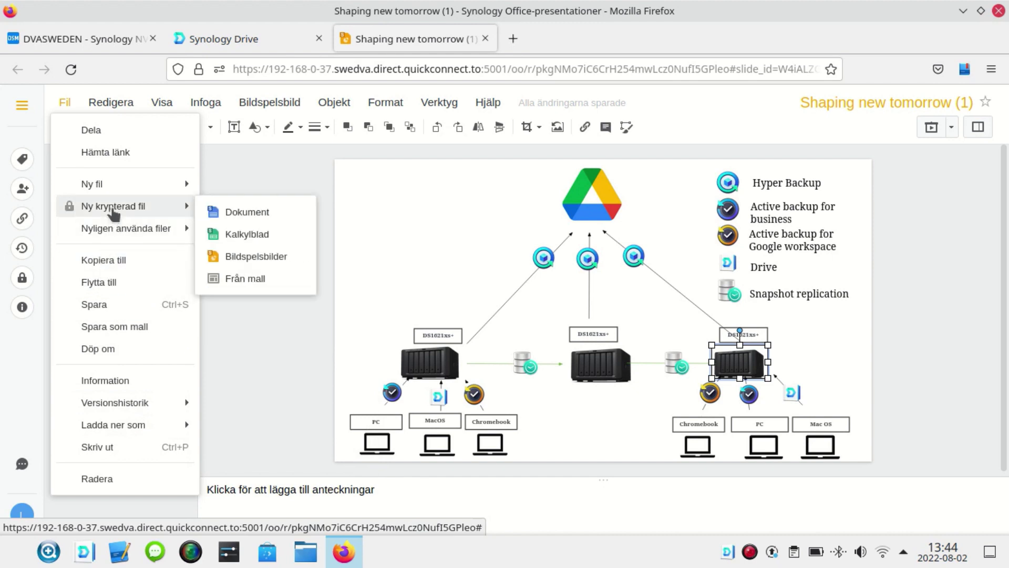
left_click(289, 159)
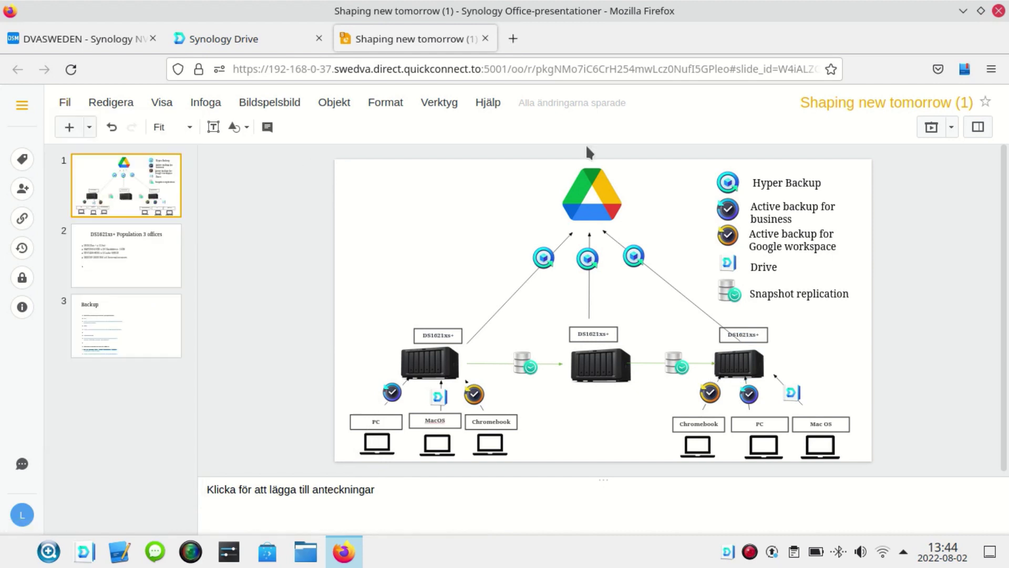
left_click(485, 38)
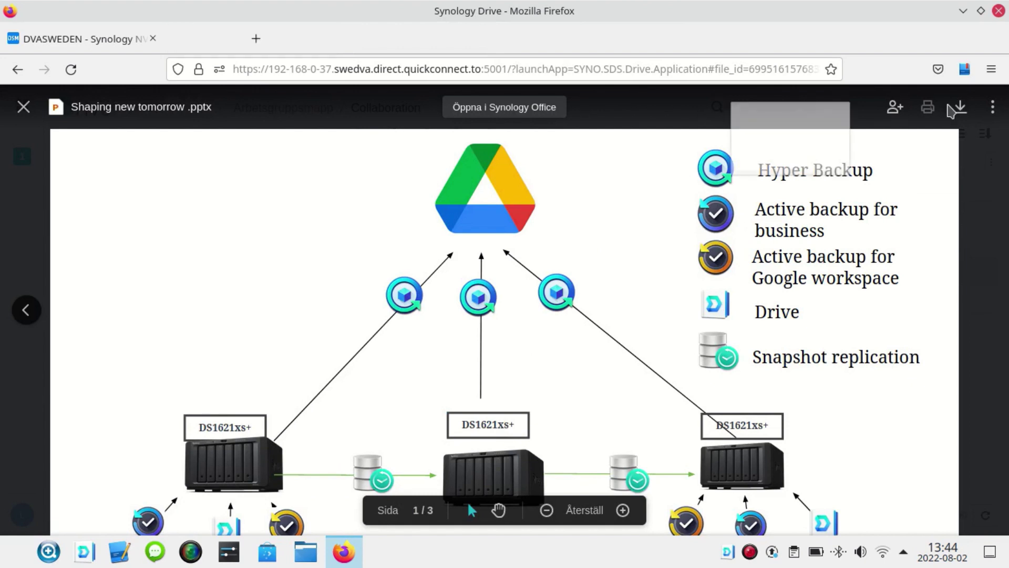
- Close the preview and create a password-encrypted Kalkylblad spreadsheet in Collaboration
left_click(319, 38)
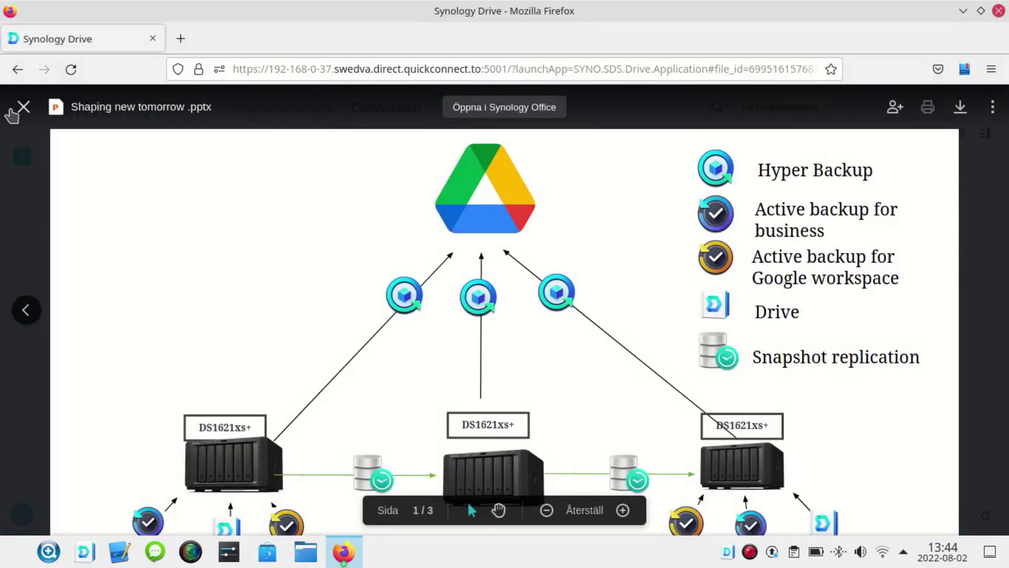
left_click(20, 108)
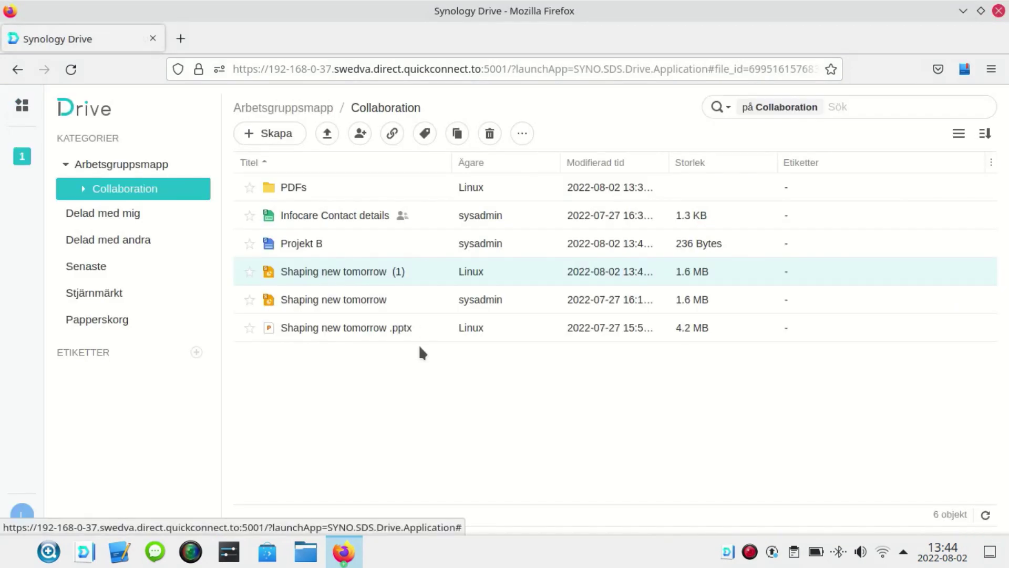
left_click(285, 134)
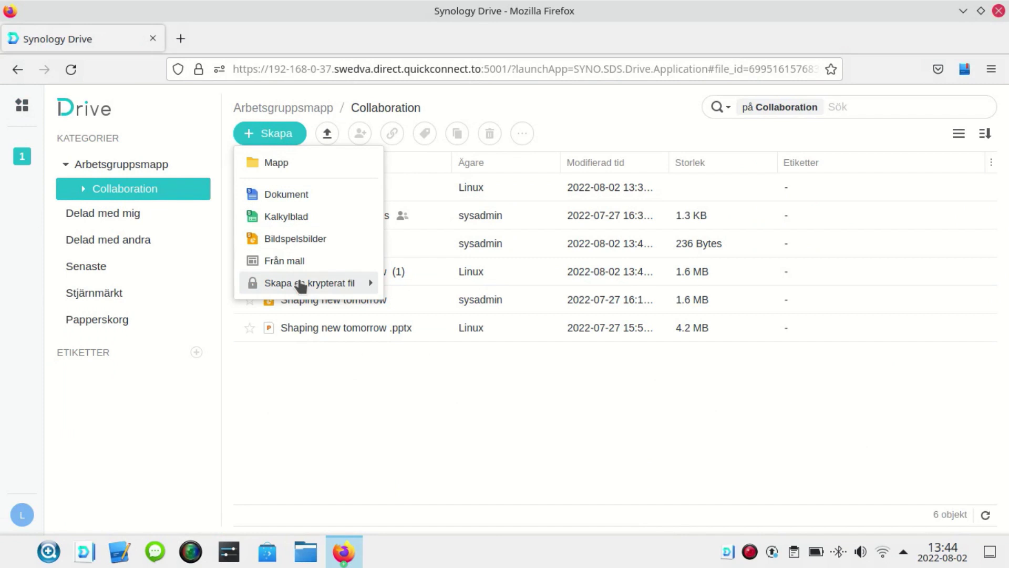
mouse_move(301, 287)
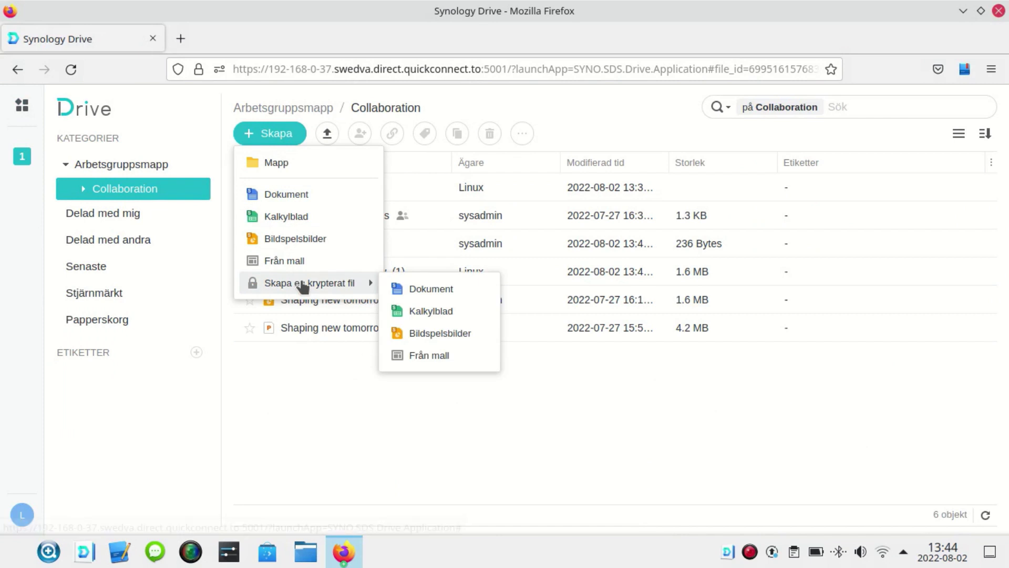
left_click(424, 310)
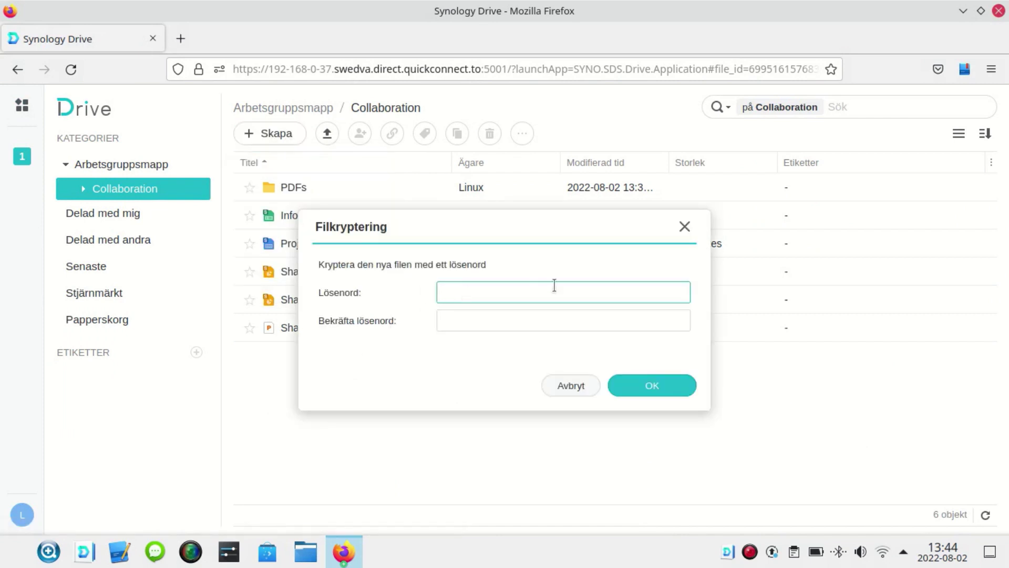
type("••••")
key("Tab")
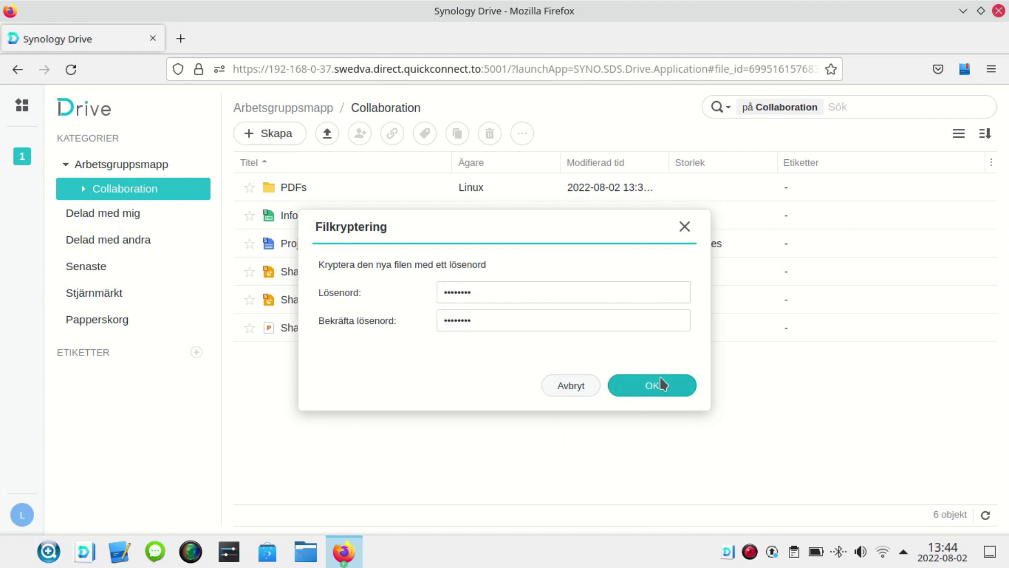
left_click(645, 387)
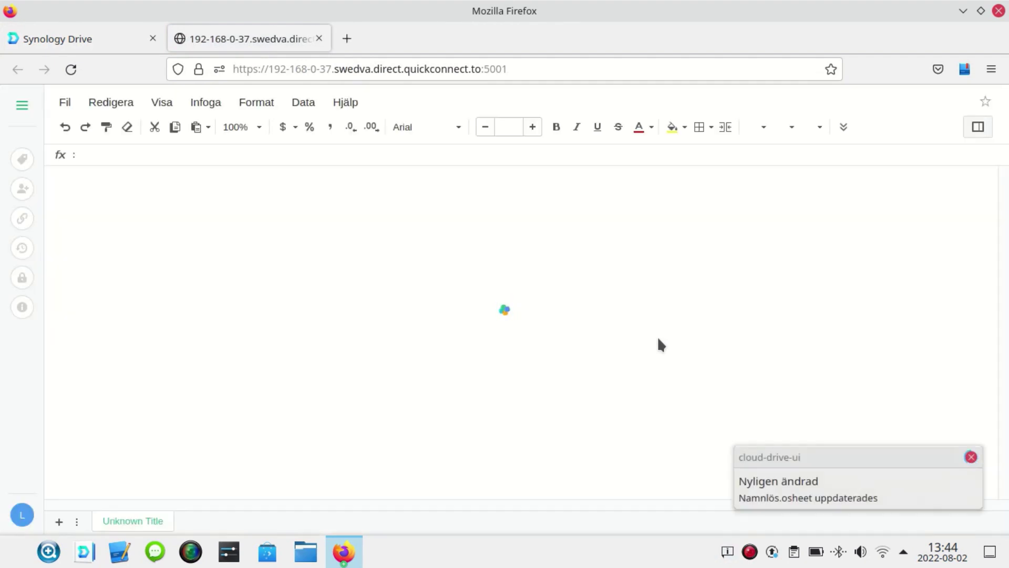
- Enter the headings Budget, Jan, Feb and Mar in cells B1–E1
left_click(175, 200)
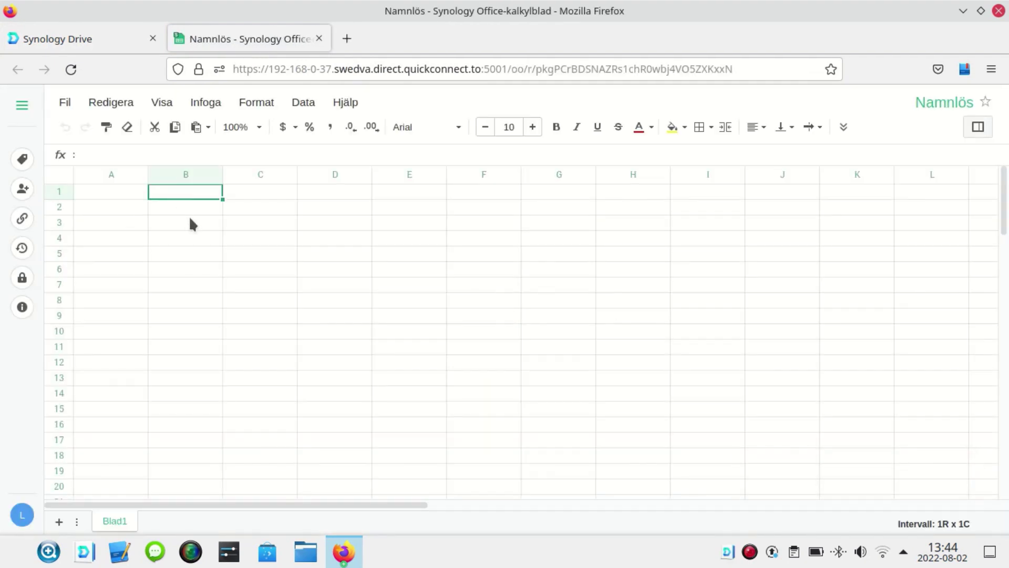
type("Budget")
key("Tab")
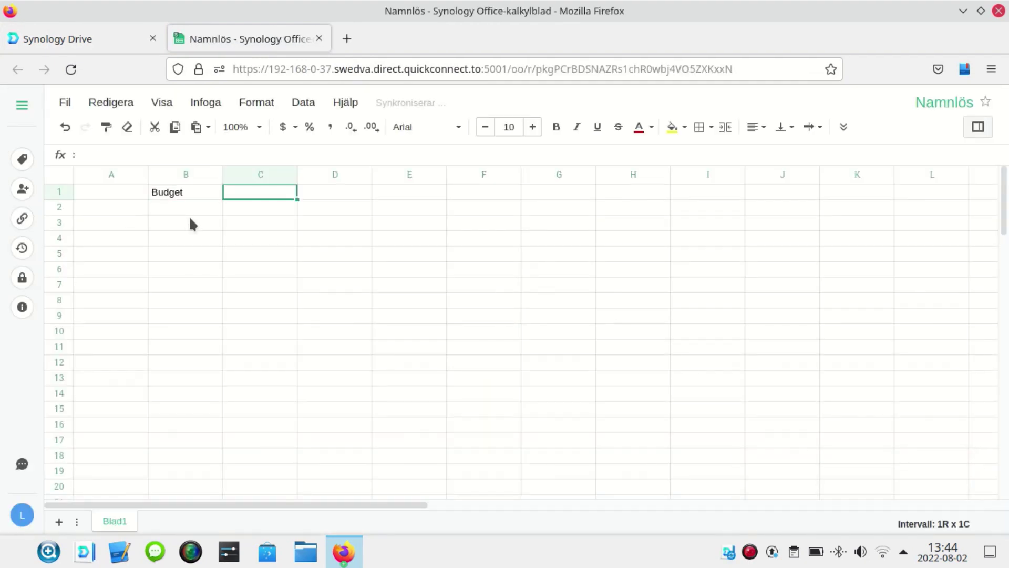
type("JAn")
key("Tab")
type("Feb")
key("Tab")
type("Mar")
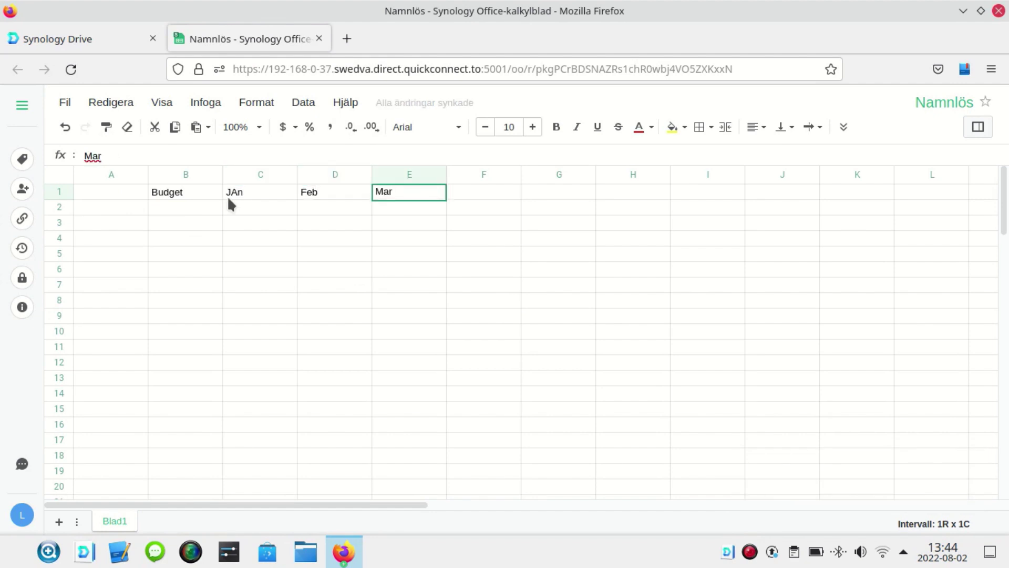
left_click(237, 195)
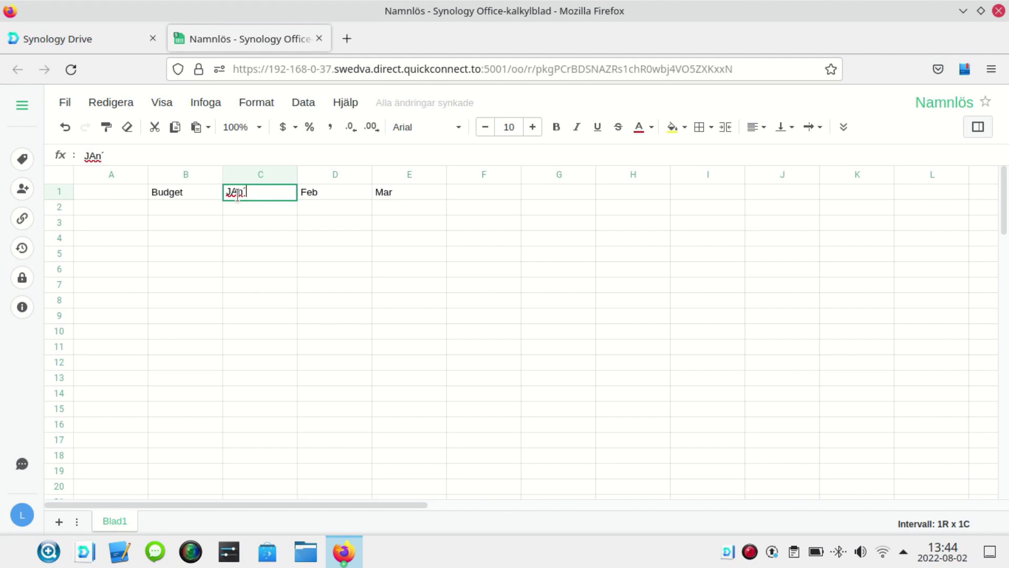
key("BackSpace")
key("BackSpace")
key("BackSpace")
type("an")
left_click(277, 249)
- Fill C2–E2 with 1500, 200 and 5000
left_click(276, 209)
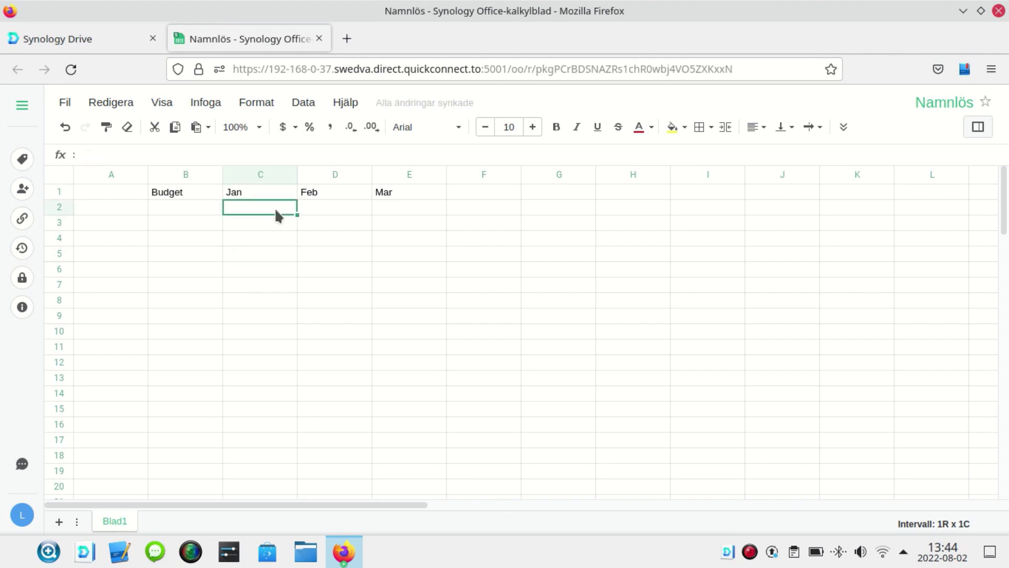
type("1500")
key("Tab")
type("200")
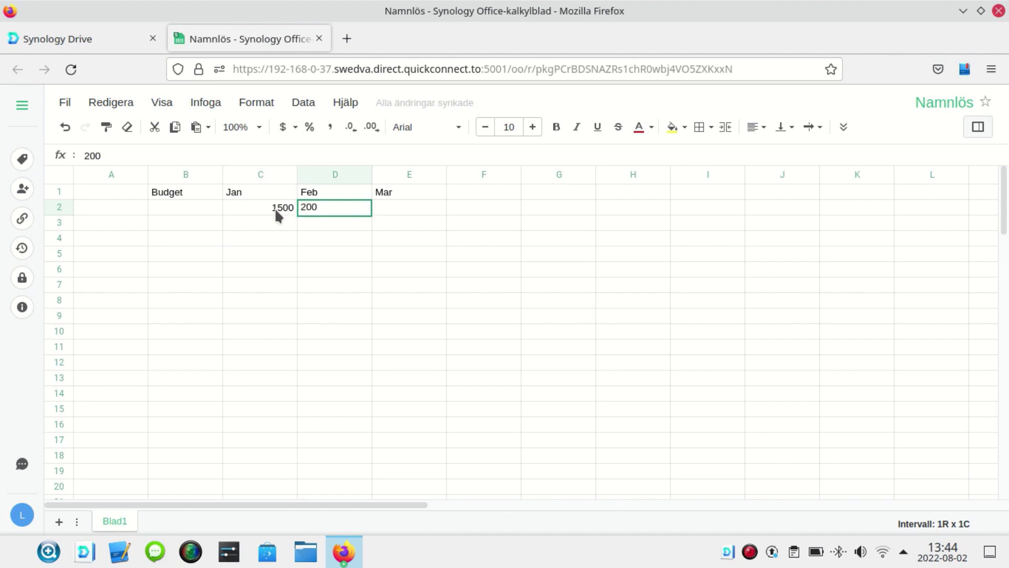
key("Tab")
type("5000")
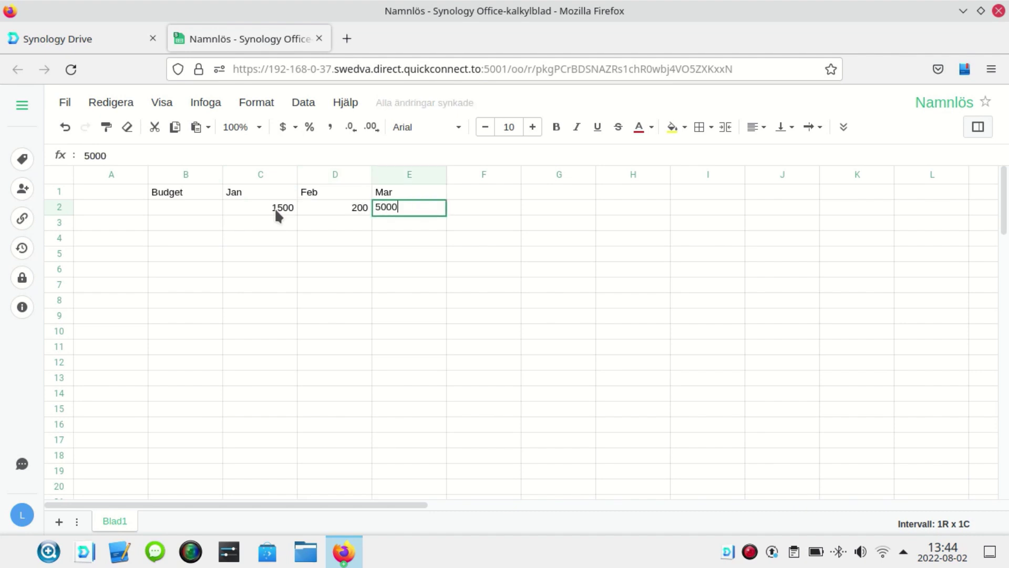
key("Tab")
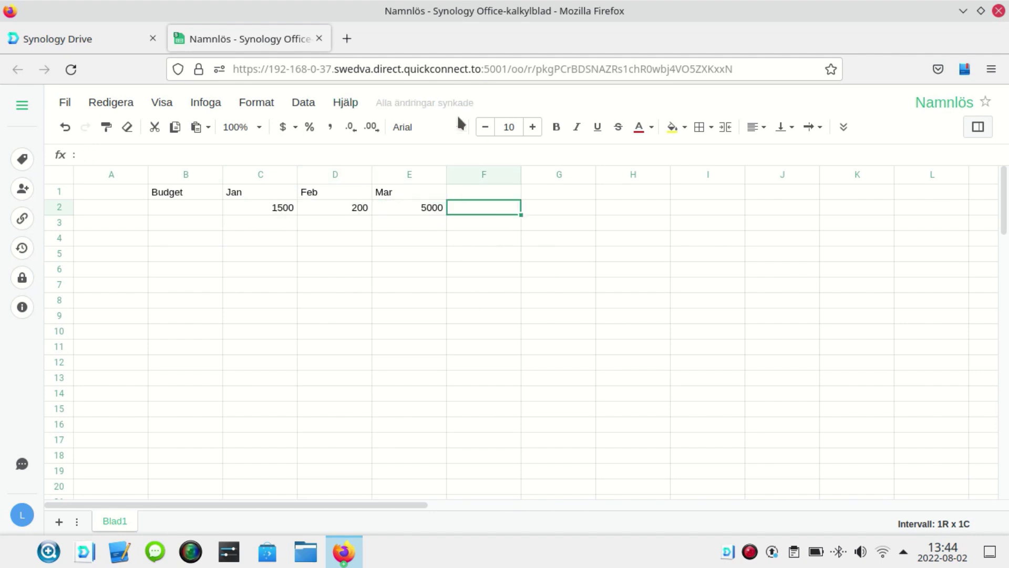
- Rename the spreadsheet to Budget, then close it, reopen with its password, and close again
left_click(939, 108)
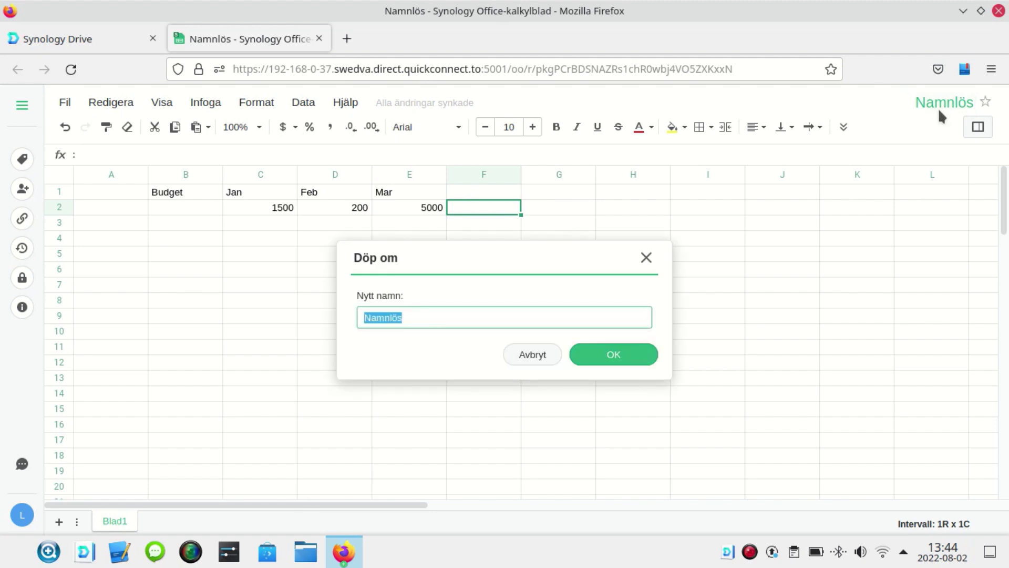
type("Budget")
left_click(616, 354)
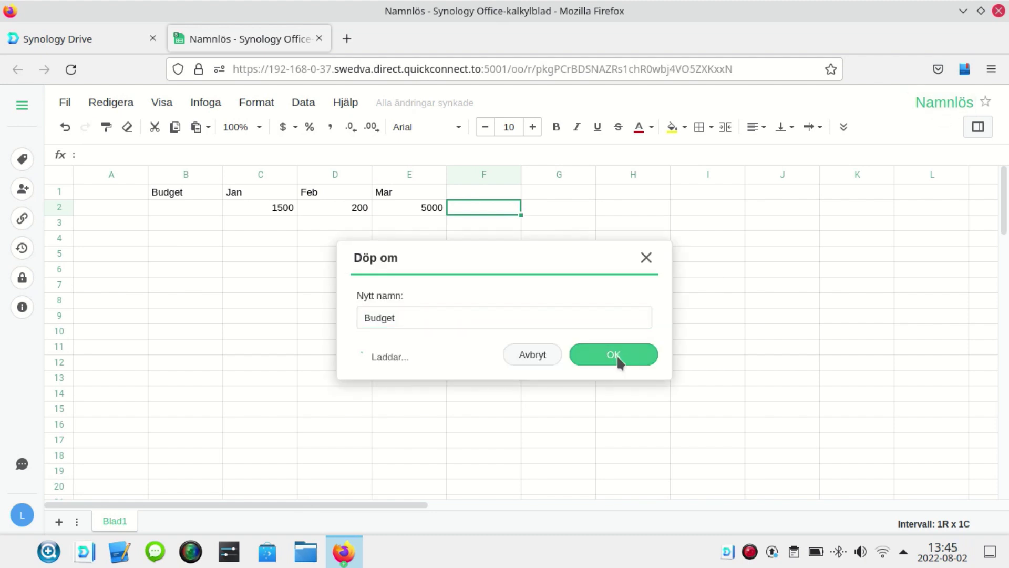
left_click(318, 39)
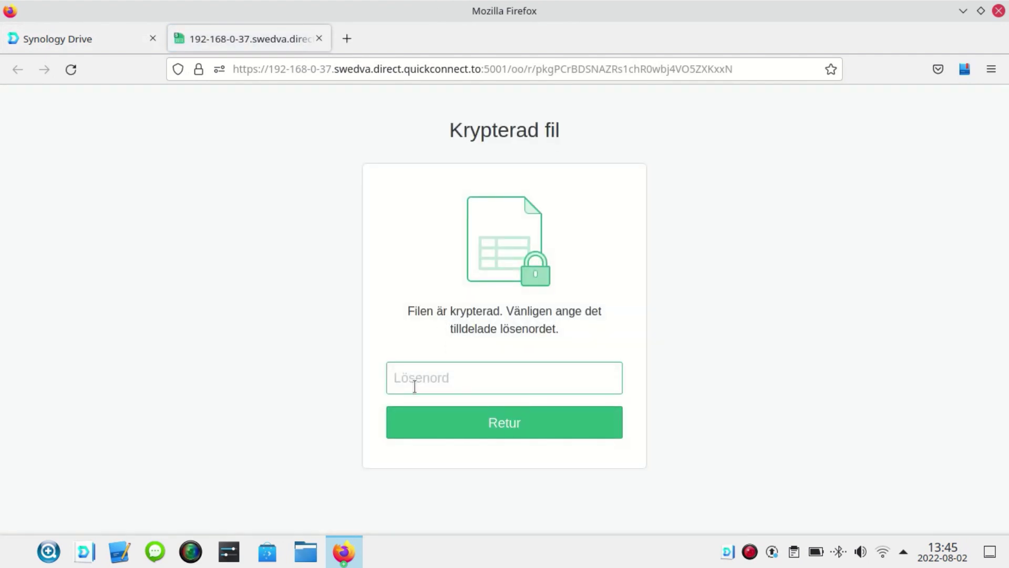
type("•••••••")
key("Return")
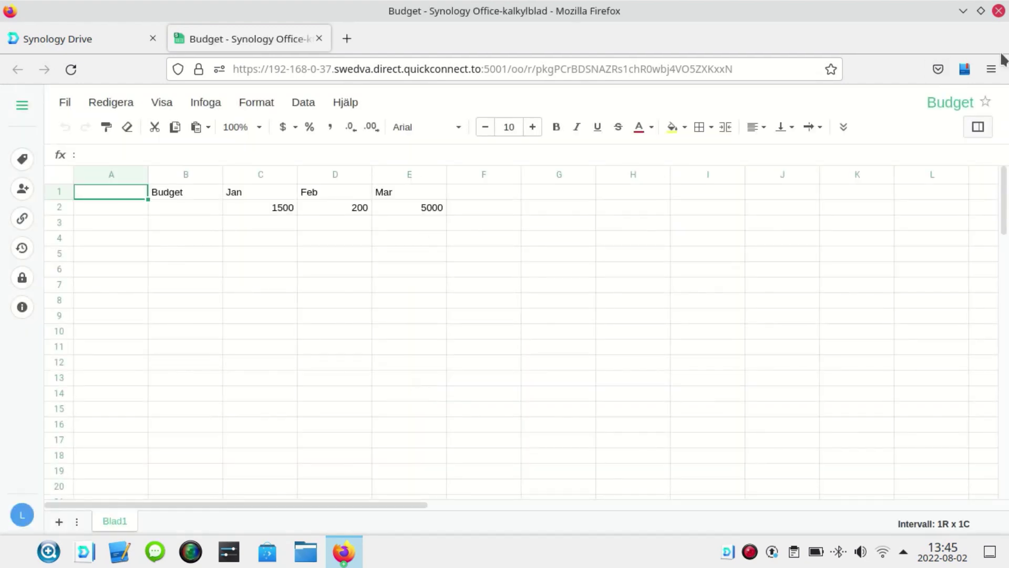
left_click(318, 38)
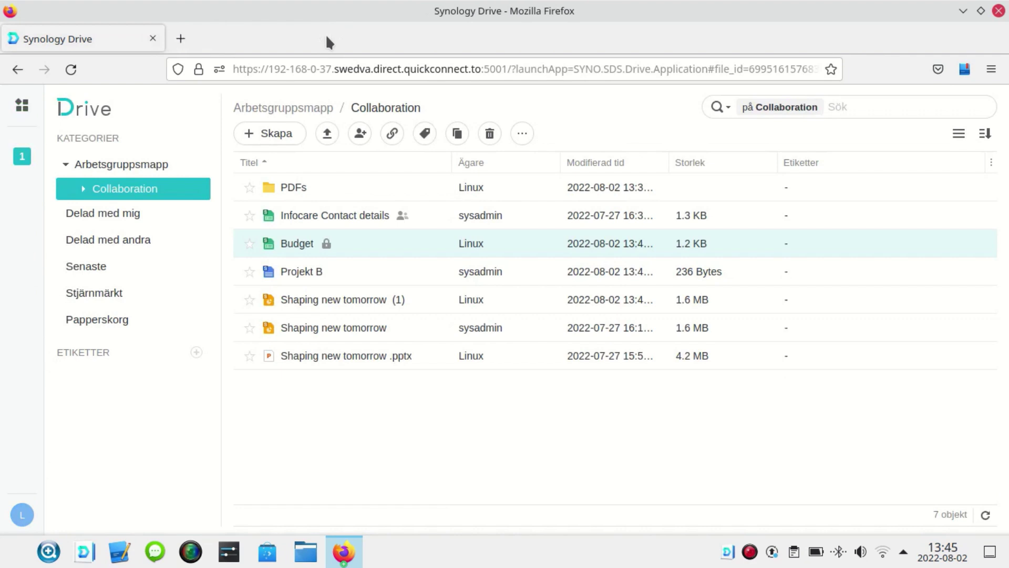
- Upload Synology DVA1622_Data_Sheet_sve.pdf from Dokument > PDFs and select it
left_click(327, 133)
left_click(344, 163)
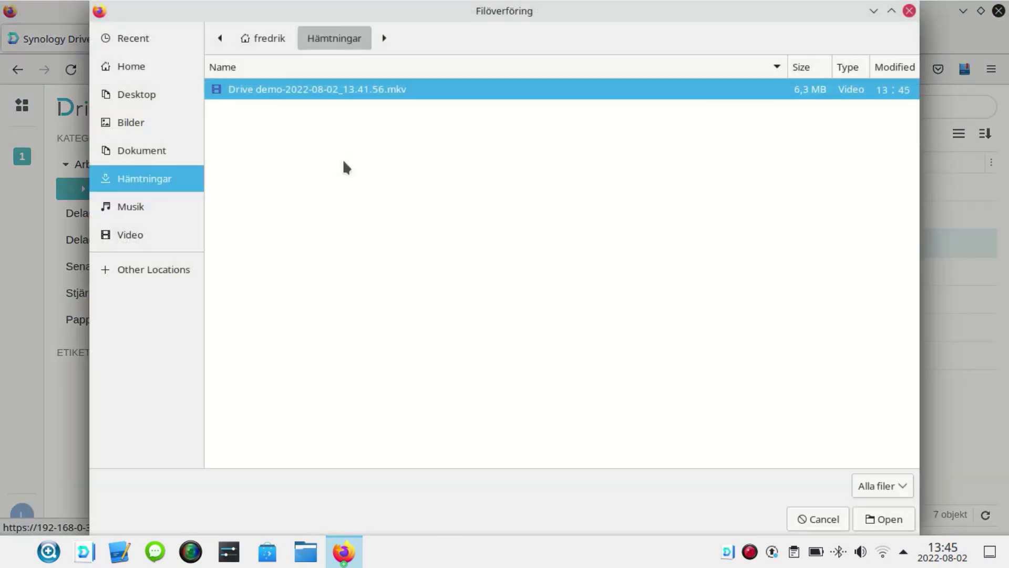
left_click(148, 153)
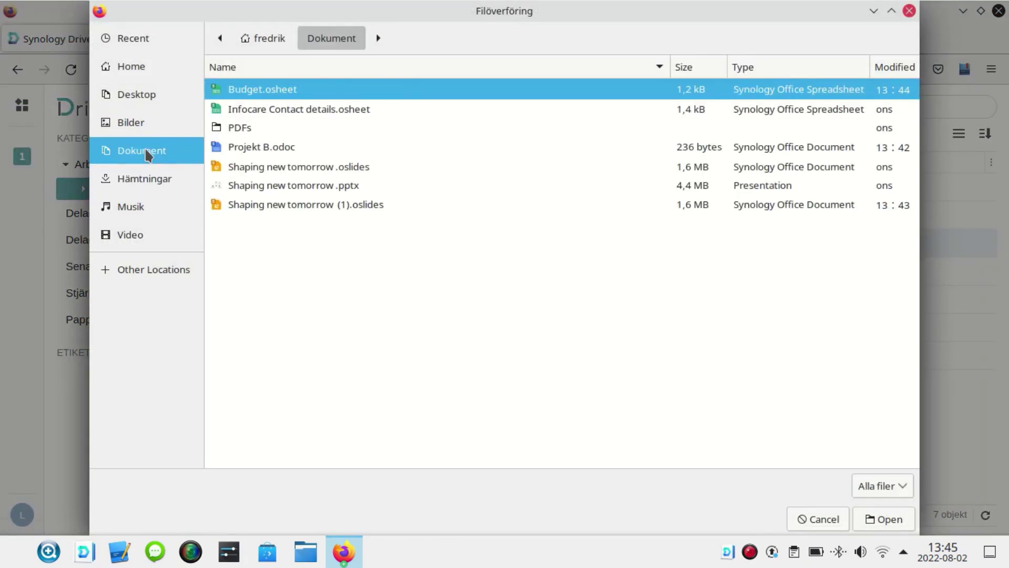
double_click(253, 128)
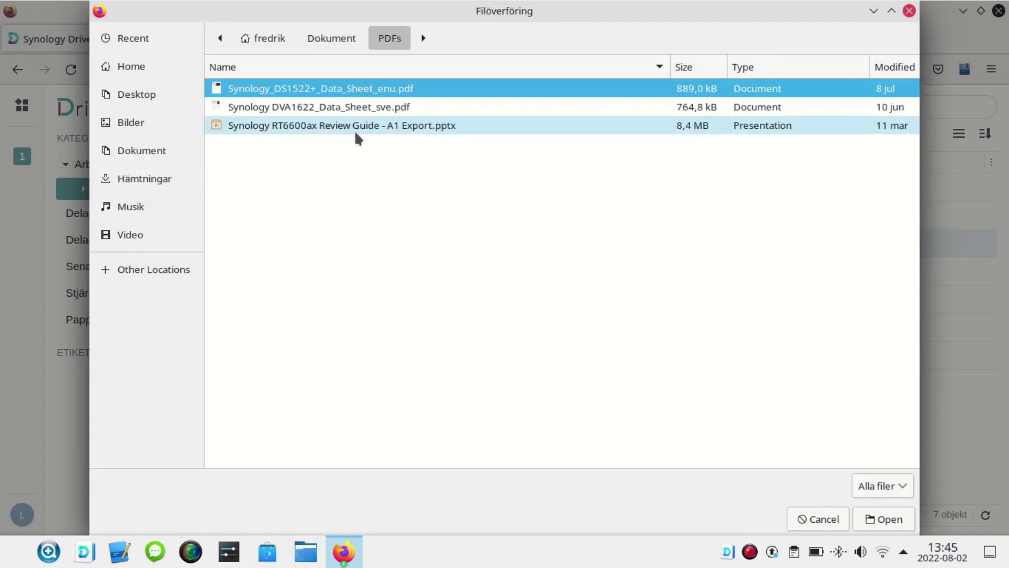
double_click(313, 106)
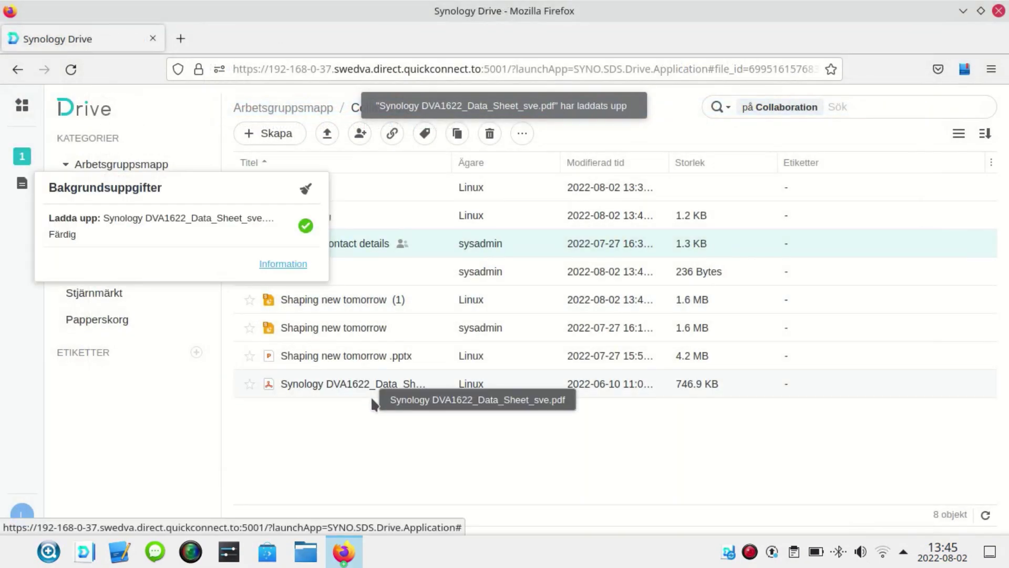
left_click(383, 383)
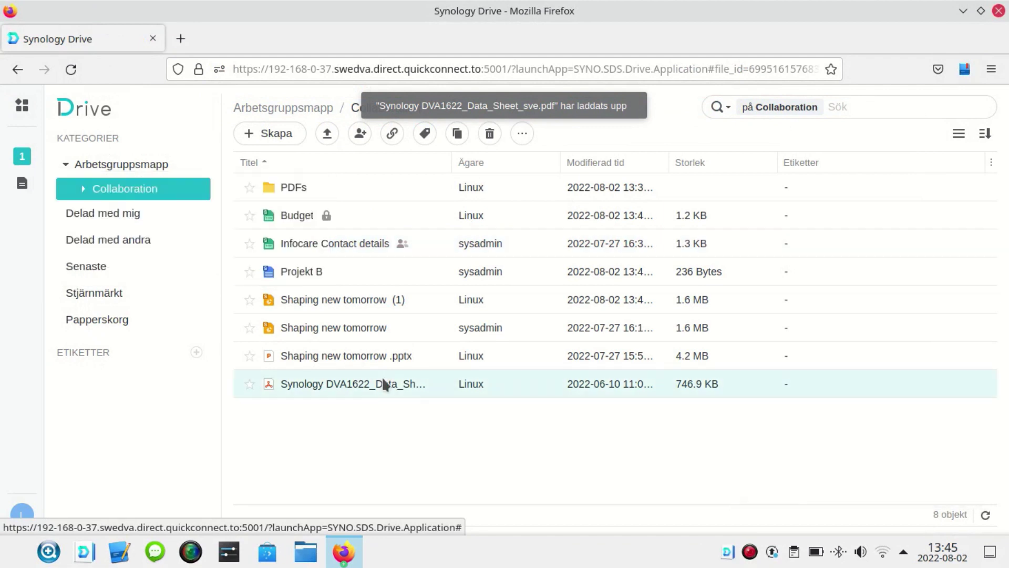
double_click(383, 383)
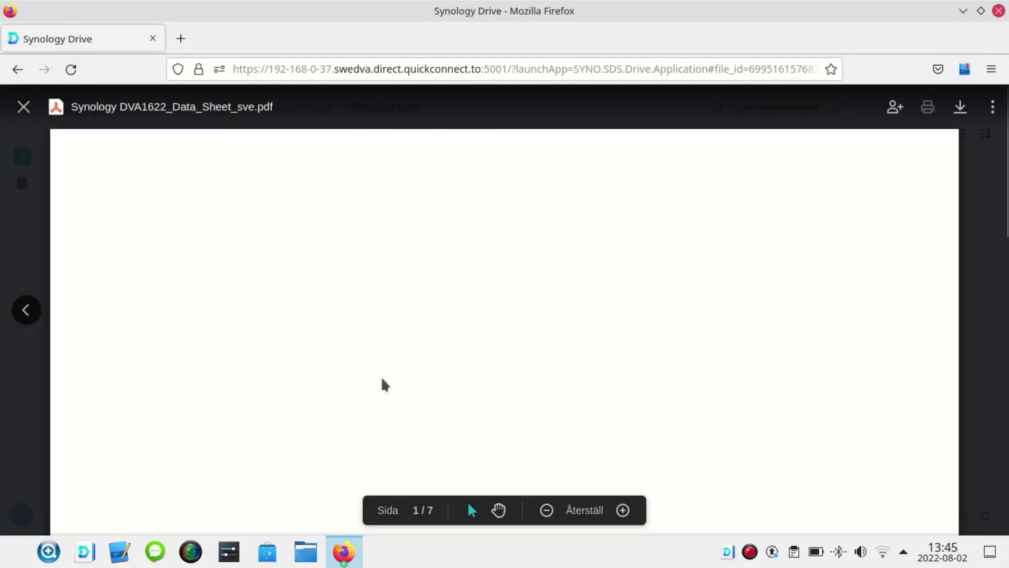
scroll(527, 324, "down", 15)
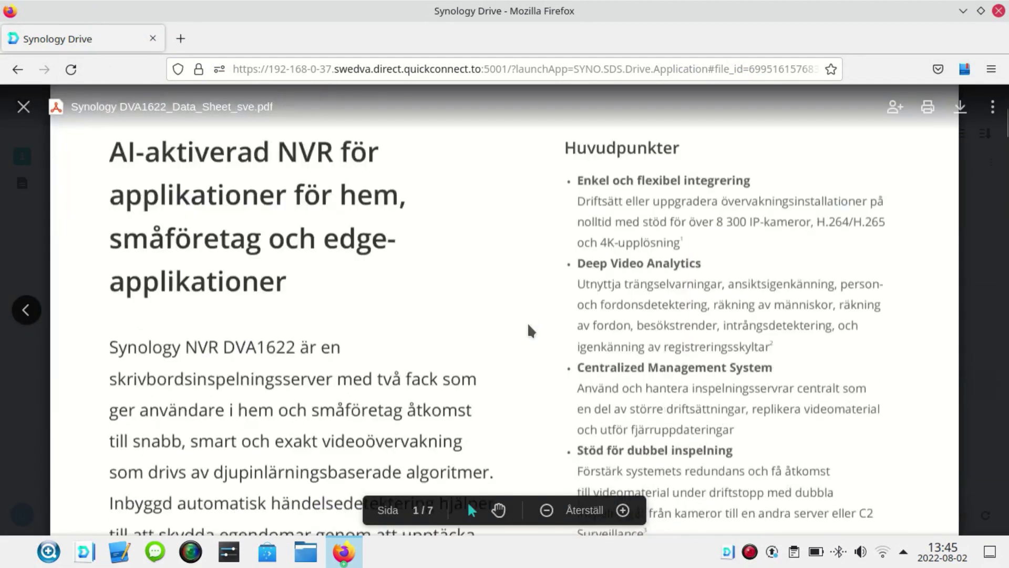
scroll(528, 331, "down", 5)
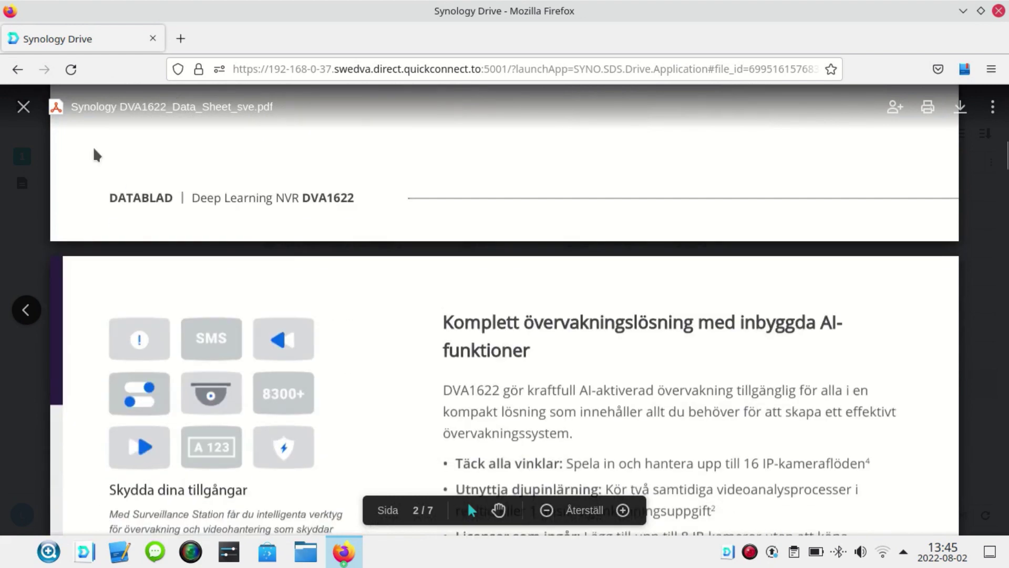
left_click(23, 108)
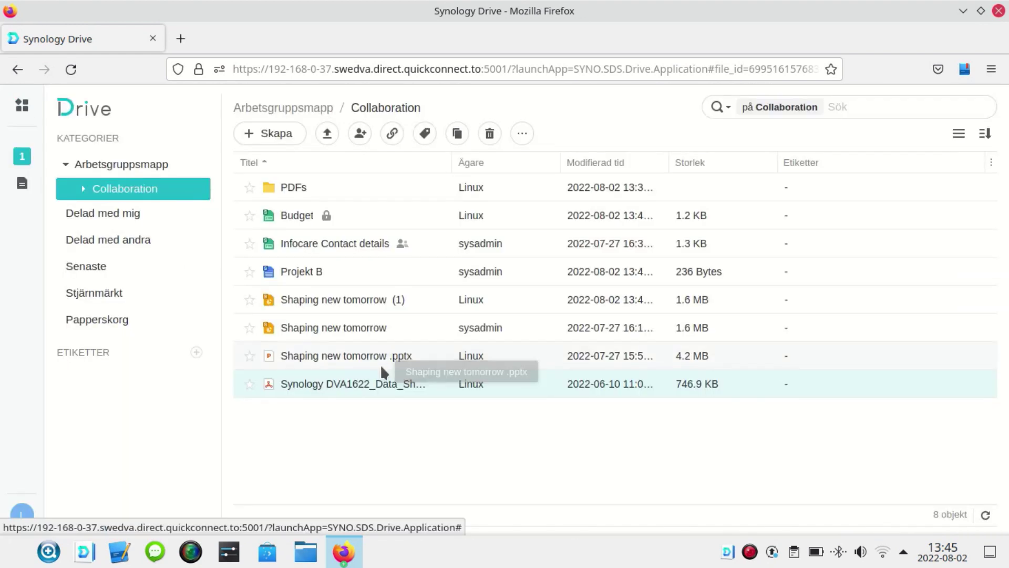
right_click(752, 559)
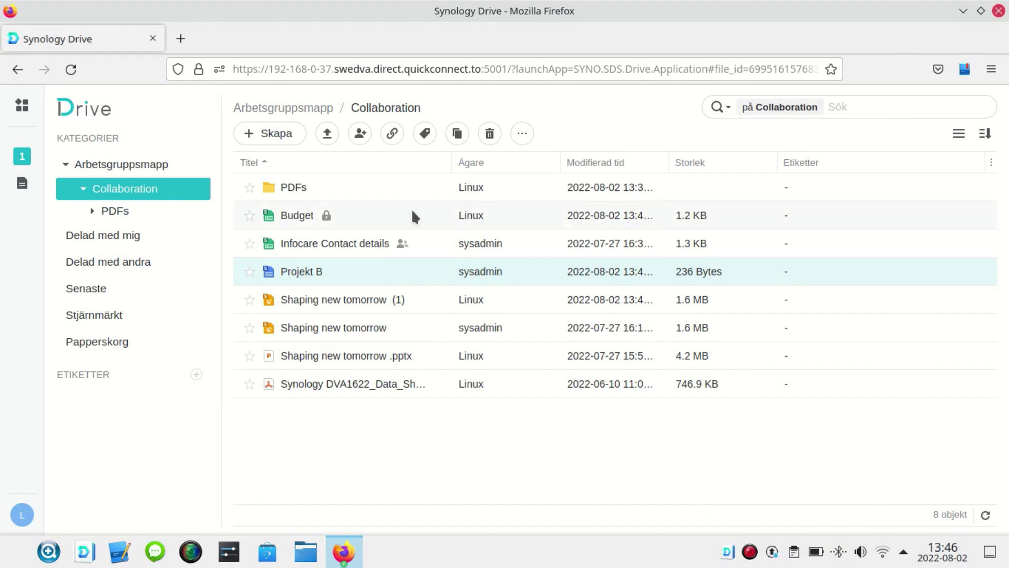
- Tag Infocare Contact details with a new dark red Viktigt label, then select Projekt B's labels
left_click(381, 237)
left_click(430, 133)
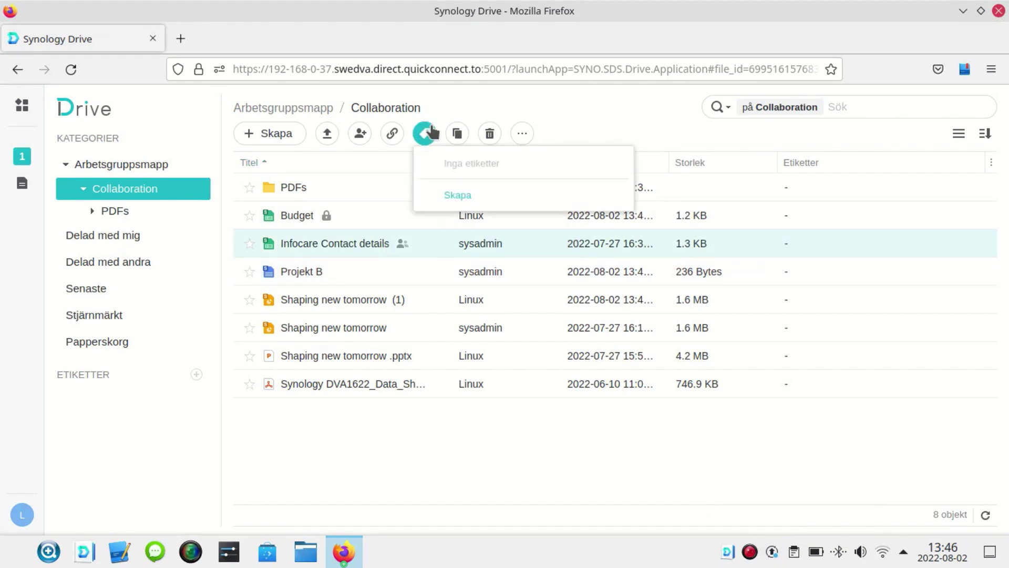
left_click(455, 196)
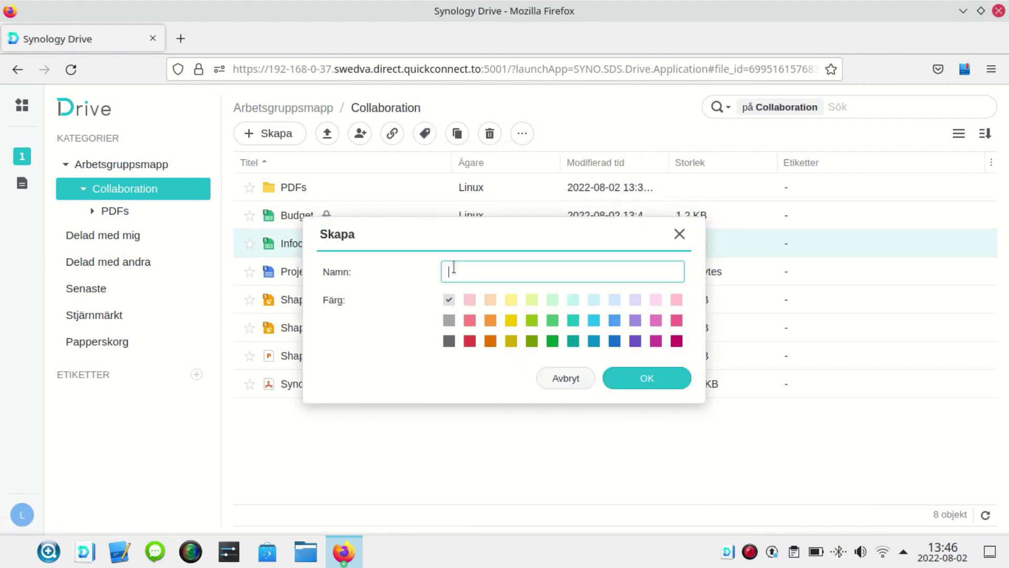
type("Viktigt")
left_click(470, 342)
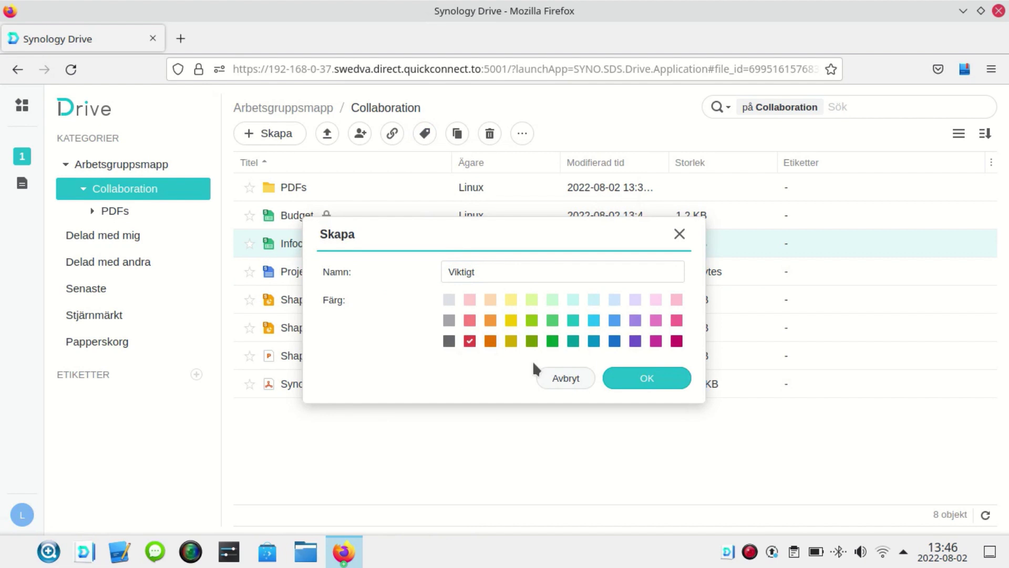
left_click(639, 376)
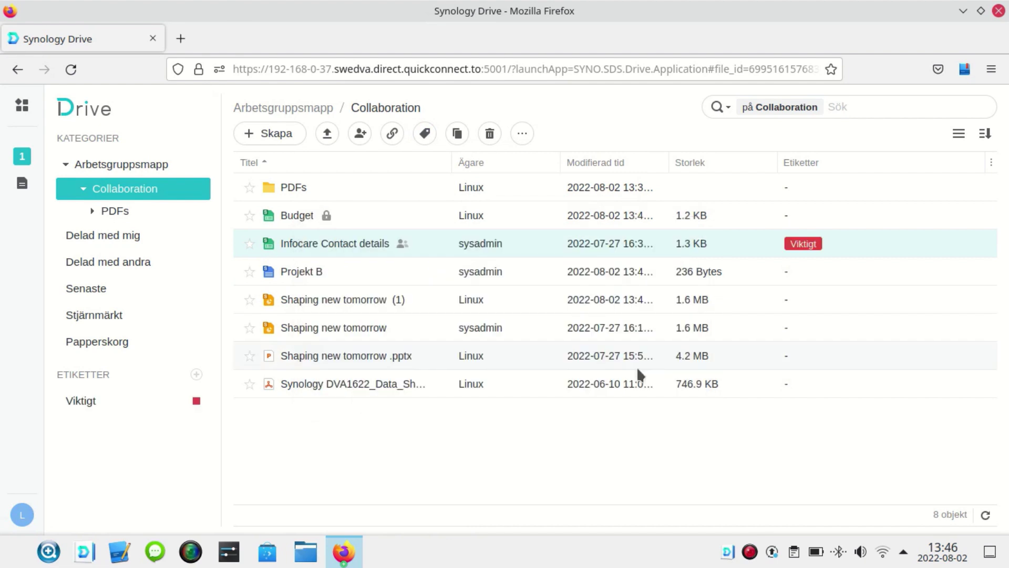
left_click(377, 273)
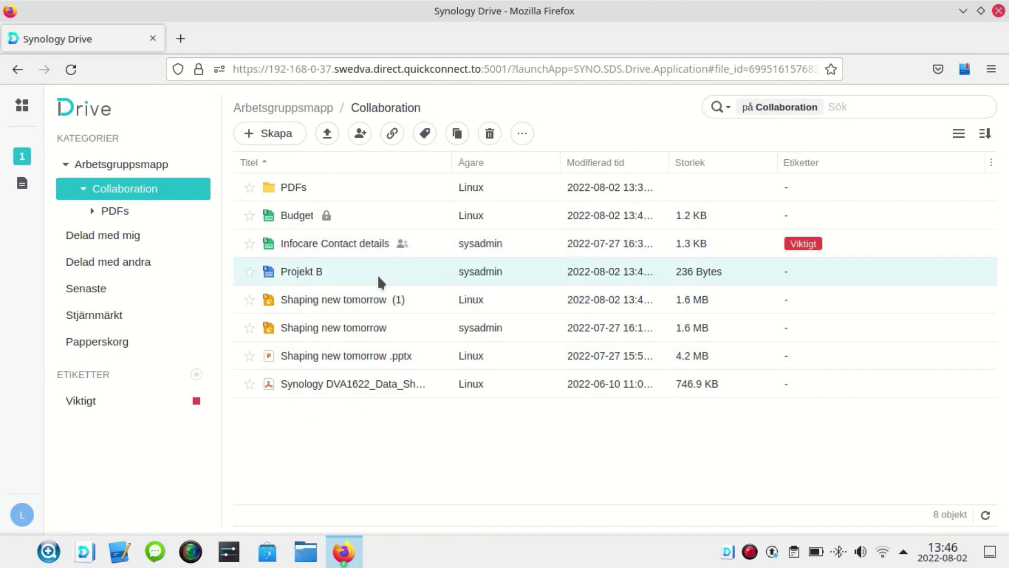
left_click(425, 134)
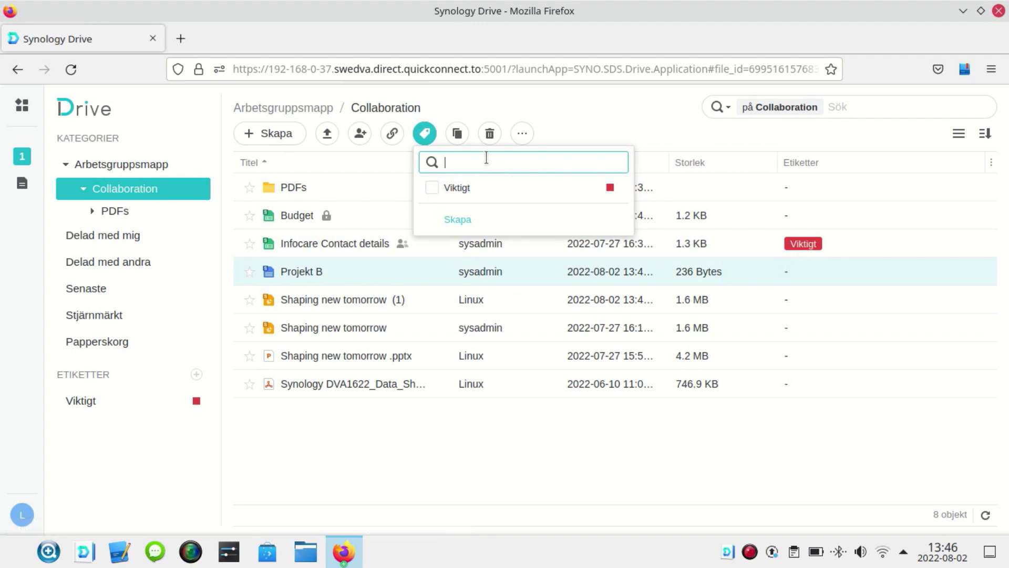
- Create a yellow Följ upp label and tag Projekt B with it
type("Följ upp")
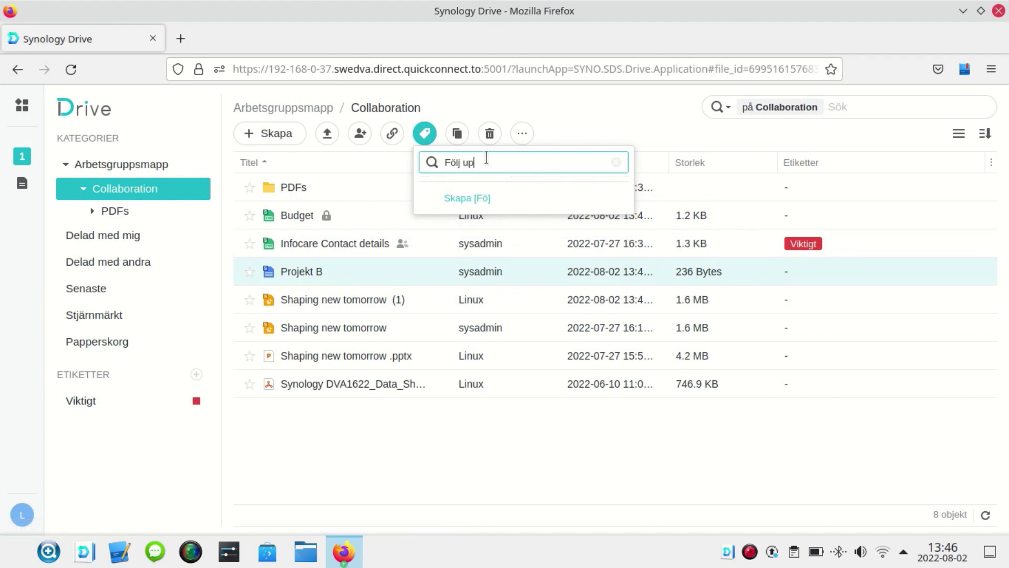
left_click(463, 198)
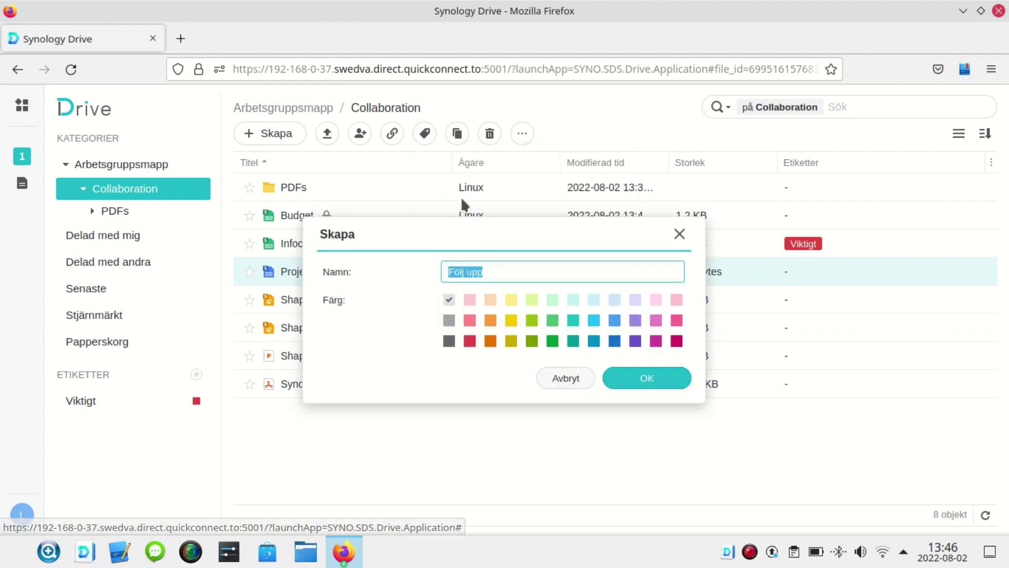
left_click(510, 319)
left_click(631, 376)
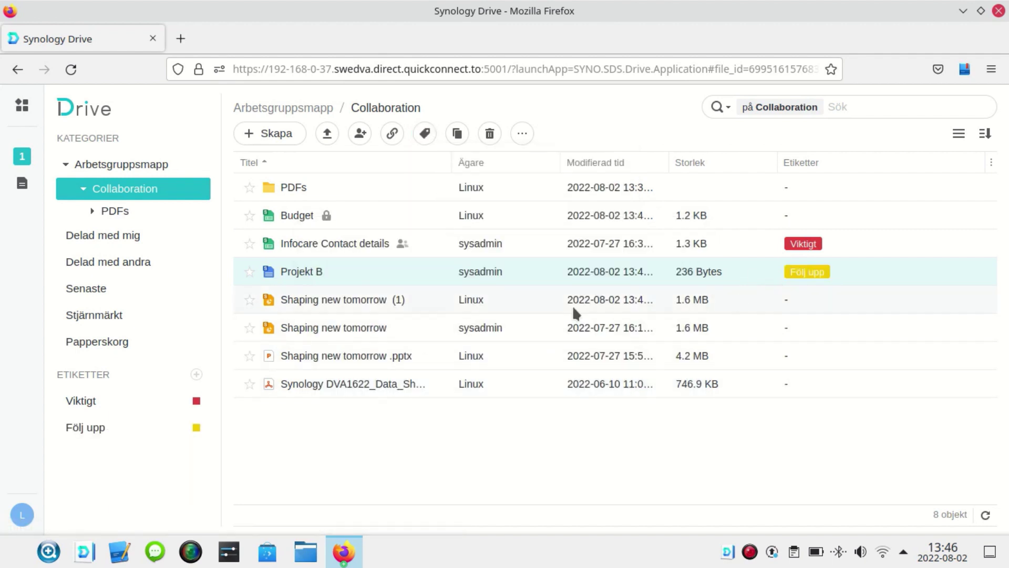
- Apply the Viktigt label to the plain Shaping new tomorrow file
left_click(489, 323)
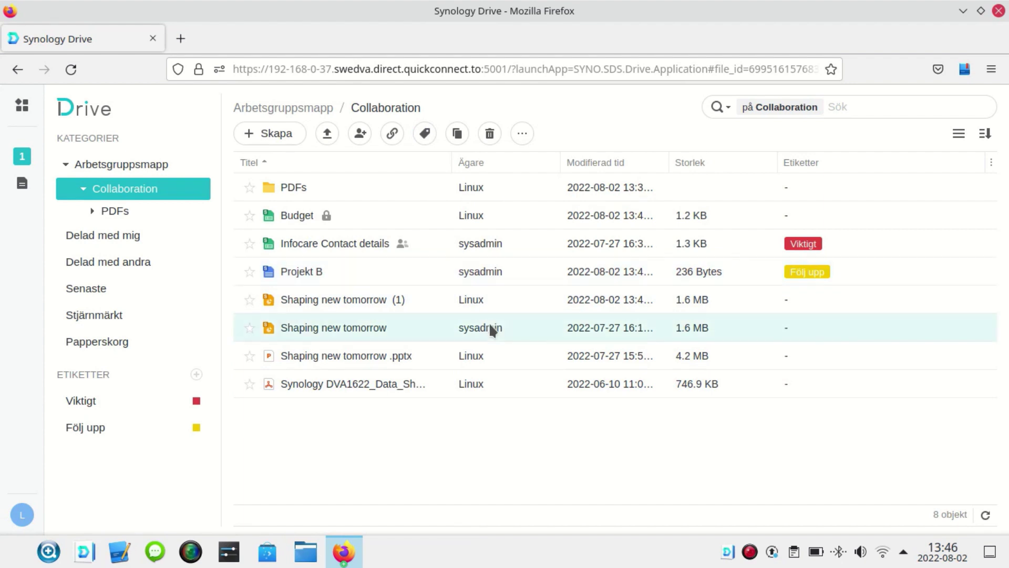
right_click(489, 323)
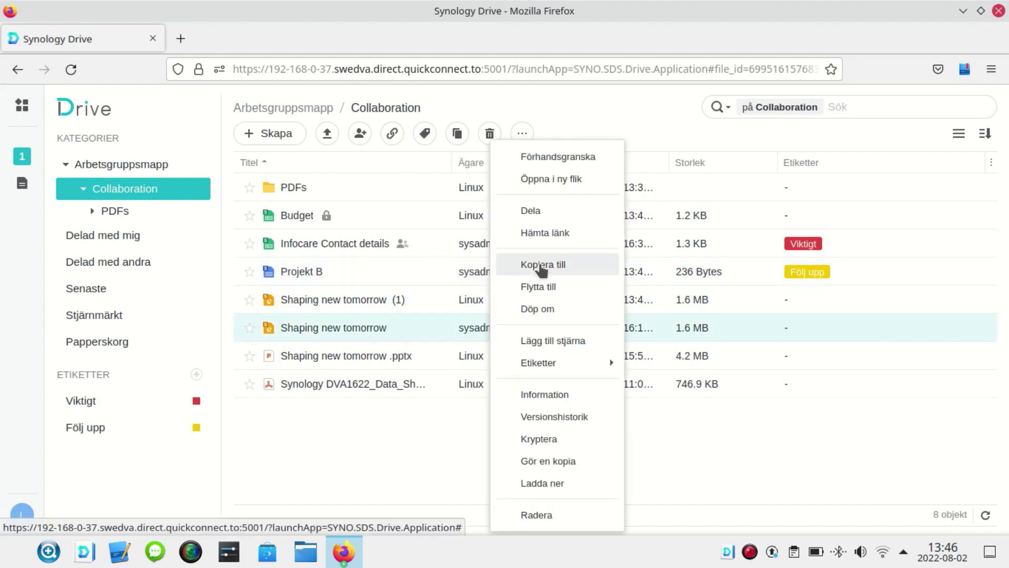
left_click(824, 355)
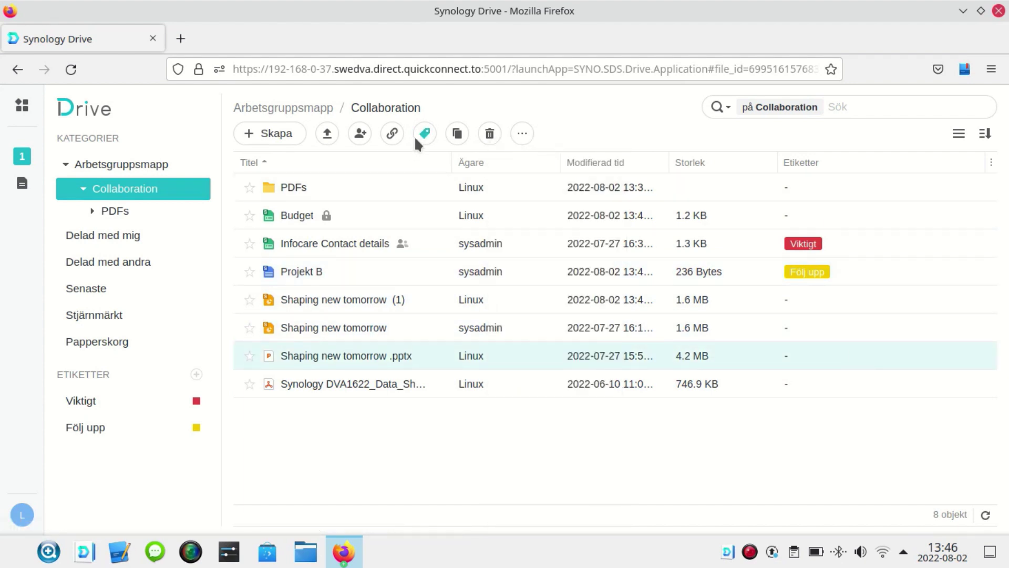
left_click(450, 321)
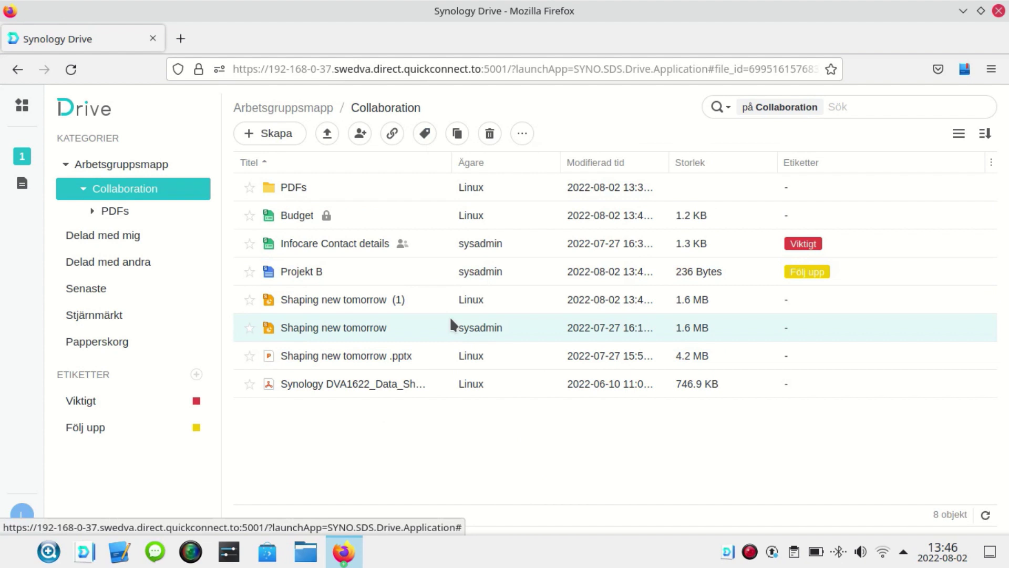
left_click(424, 133)
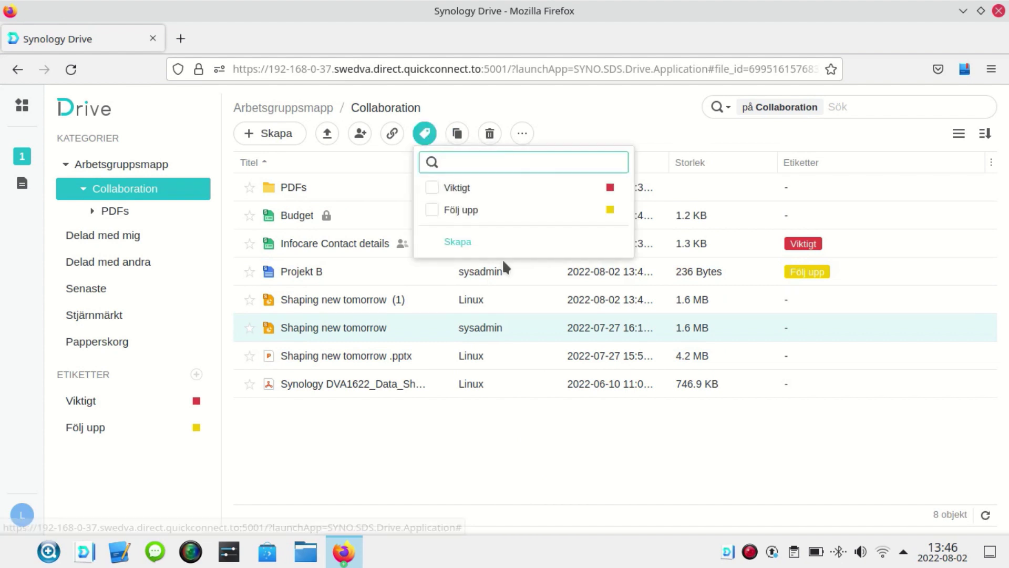
left_click(441, 190)
left_click(457, 242)
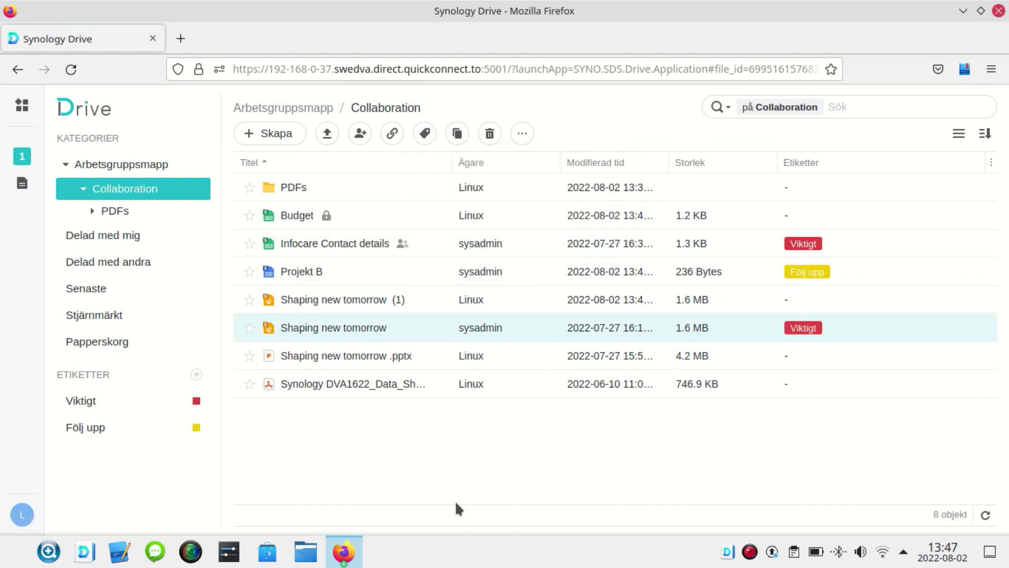
- Filter the files by the Viktigt label, then Följ upp, then Viktigt again
left_click(81, 401)
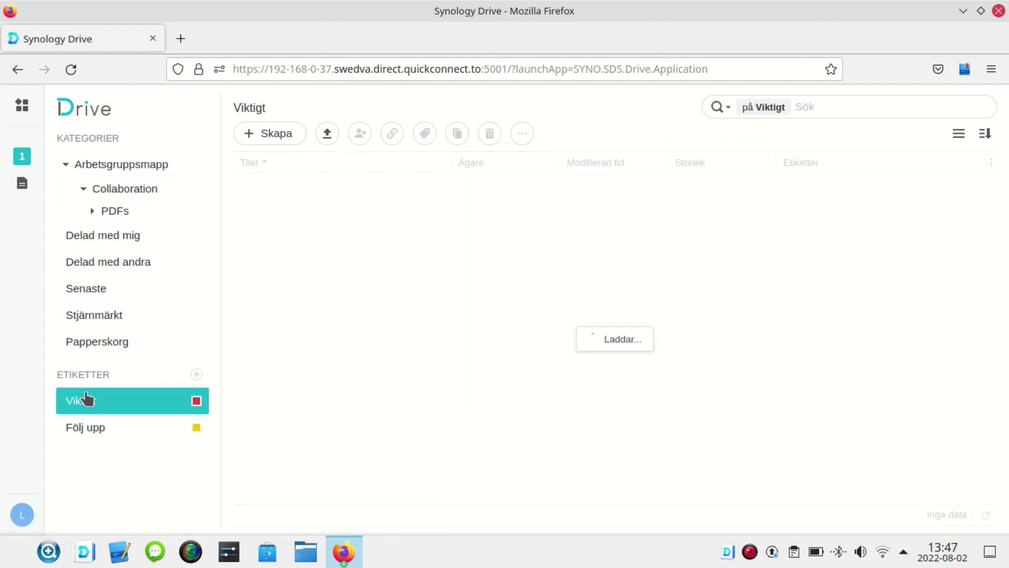
left_click(106, 440)
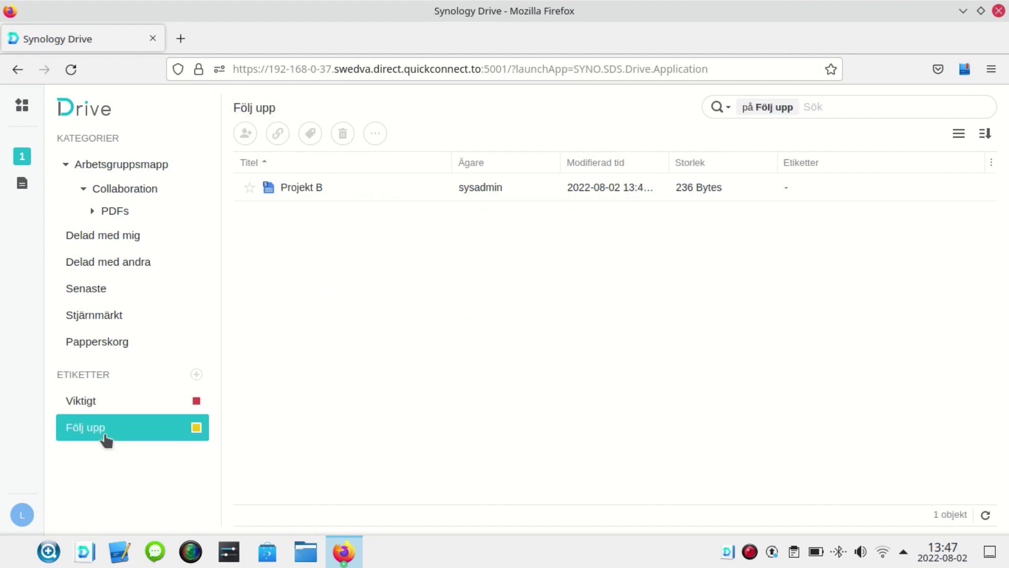
left_click(100, 406)
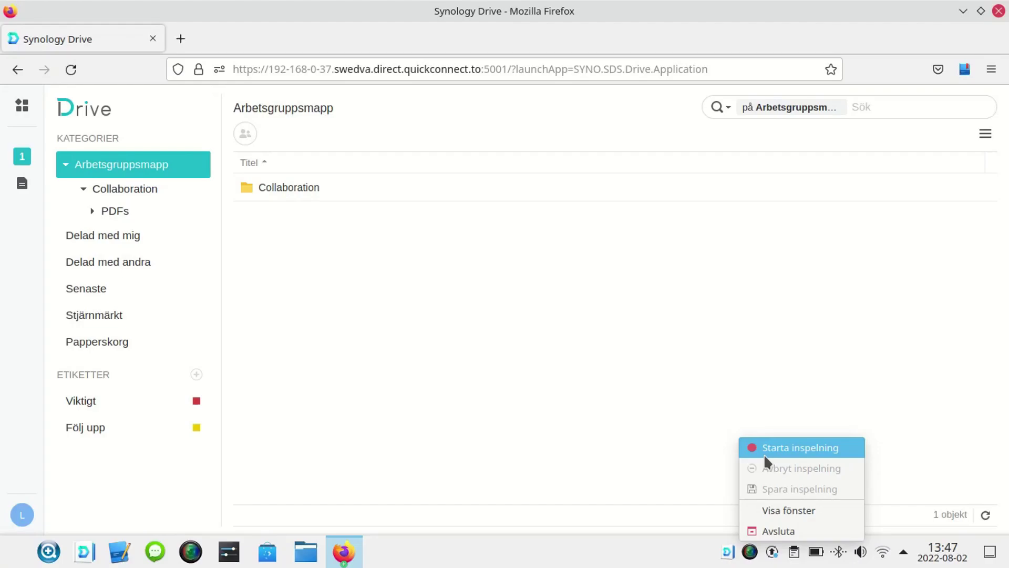
- Open the PDFs folder and bring up the DVA1622 data sheet's context menu
left_click(764, 449)
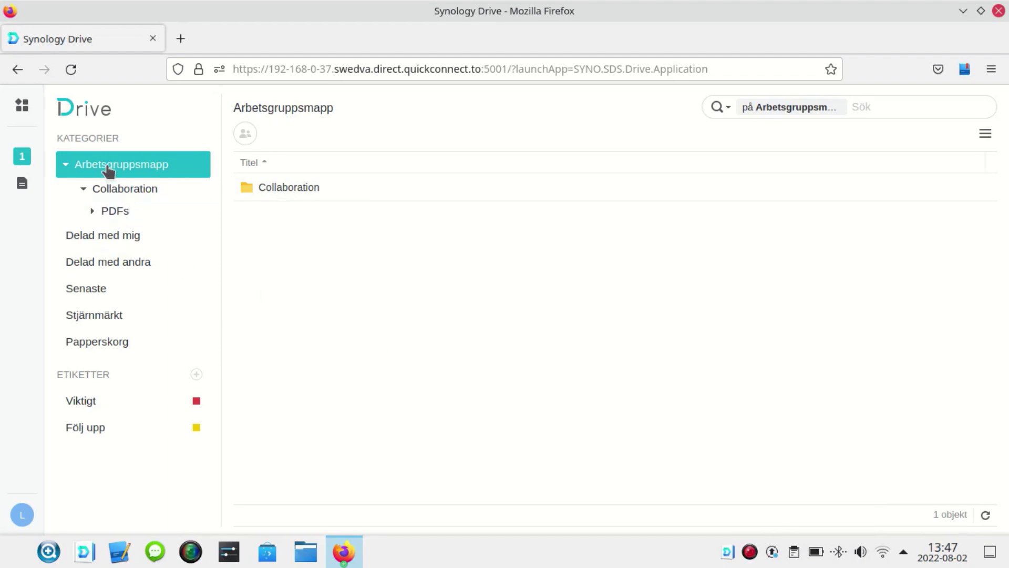
left_click(107, 212)
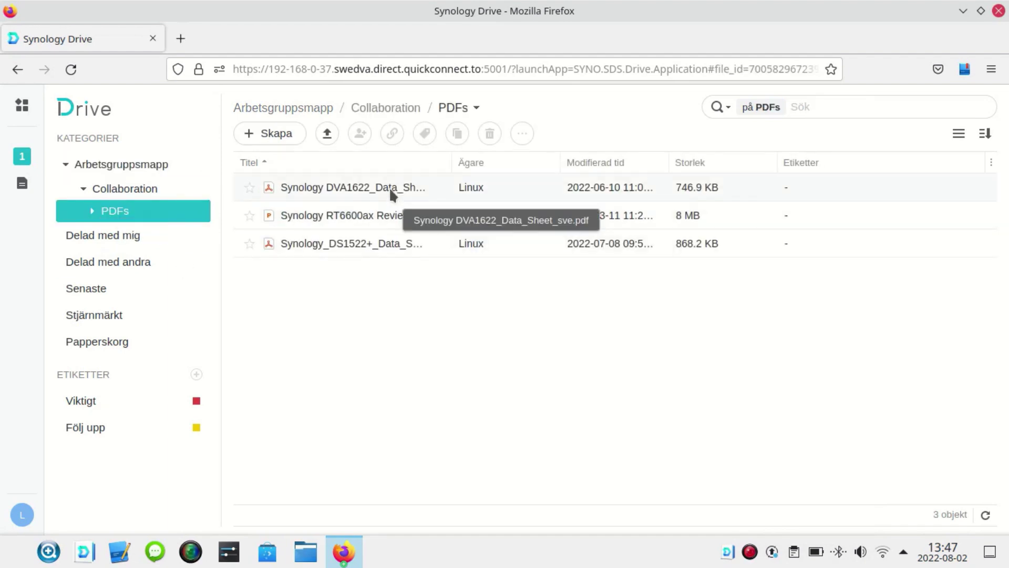
right_click(389, 185)
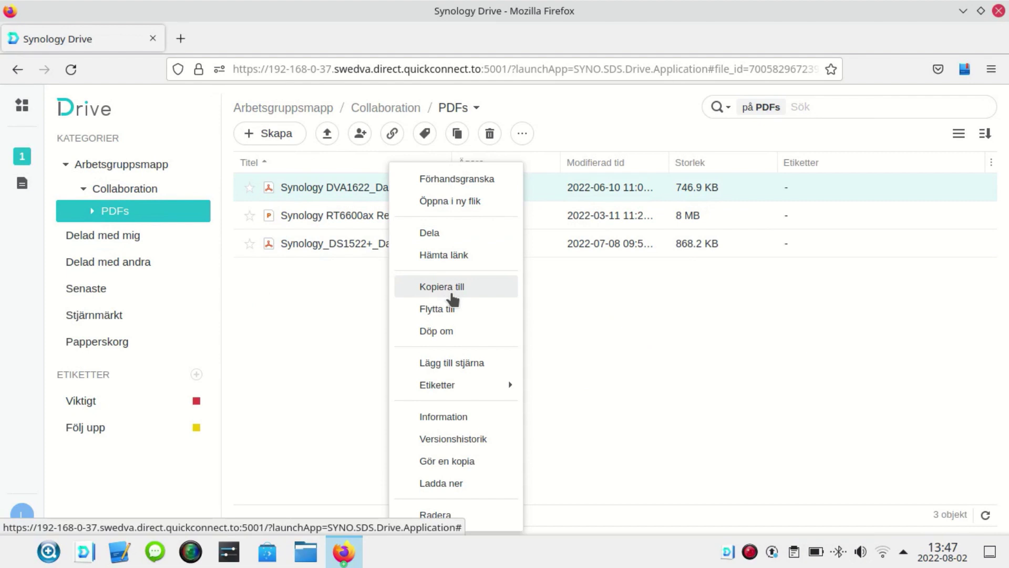
- Share the DVA1622 data sheet with an invited user as Redigerare and save
left_click(457, 233)
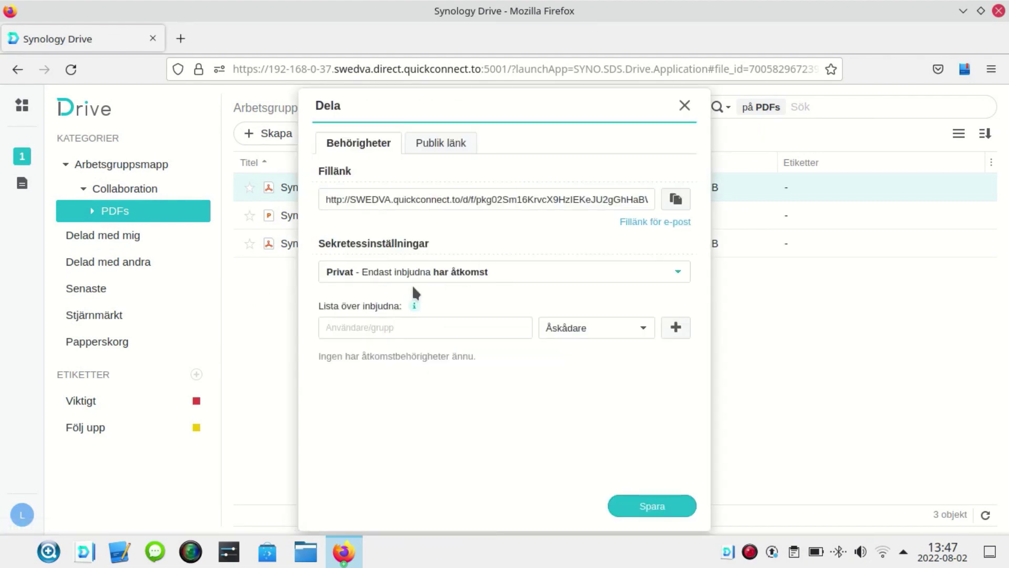
left_click(401, 329)
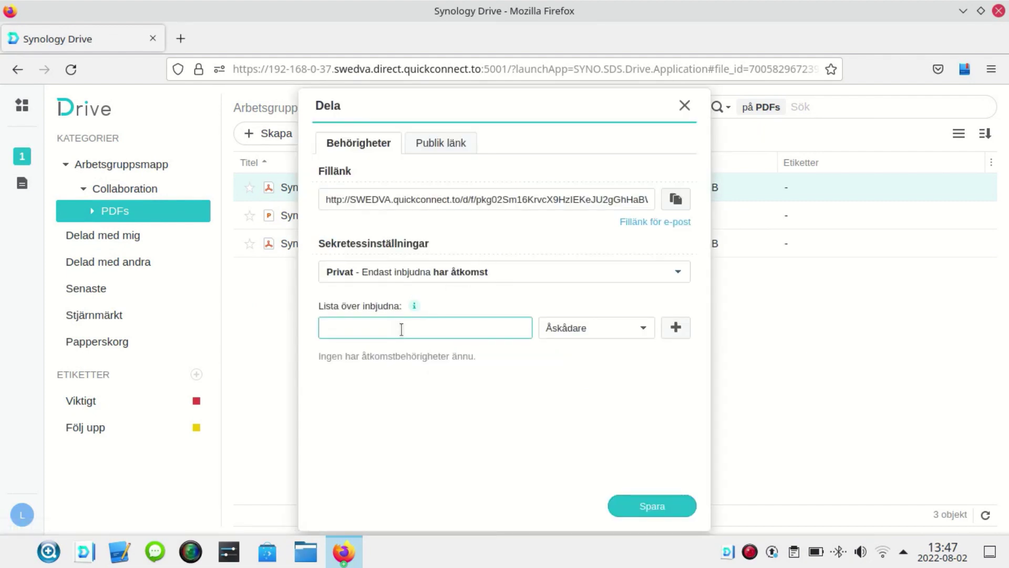
type("chat")
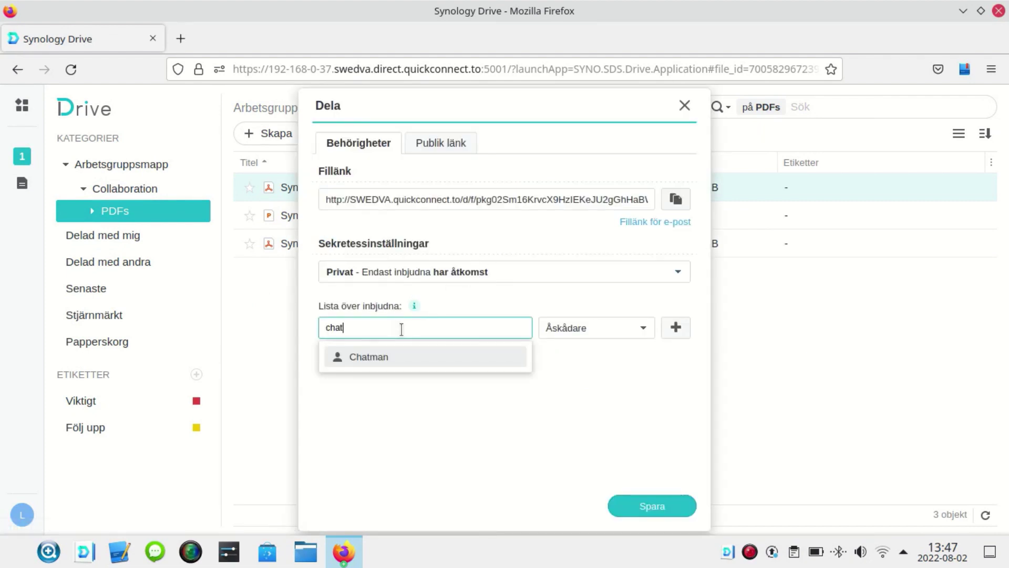
left_click(373, 357)
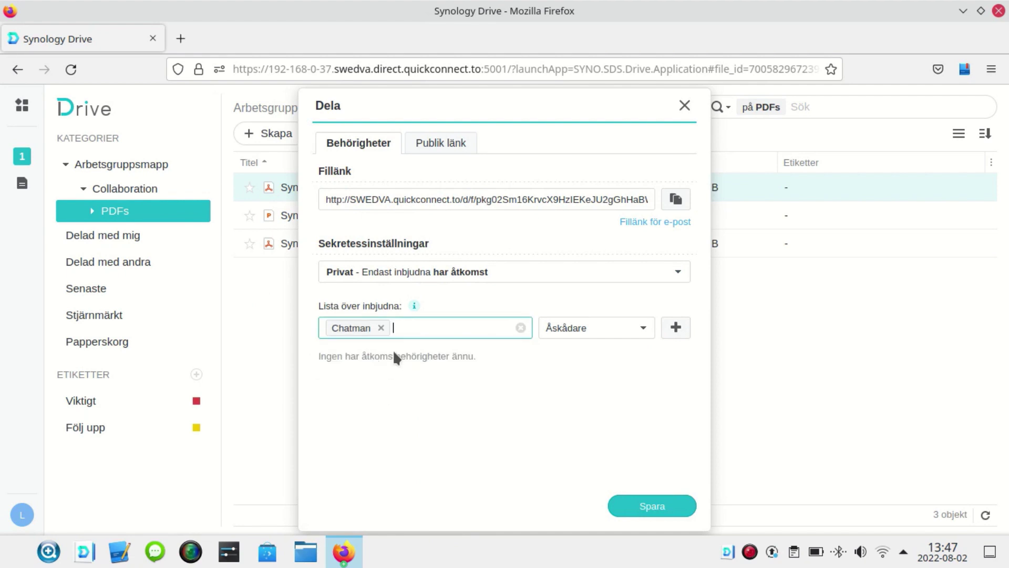
left_click(574, 330)
left_click(581, 409)
left_click(675, 327)
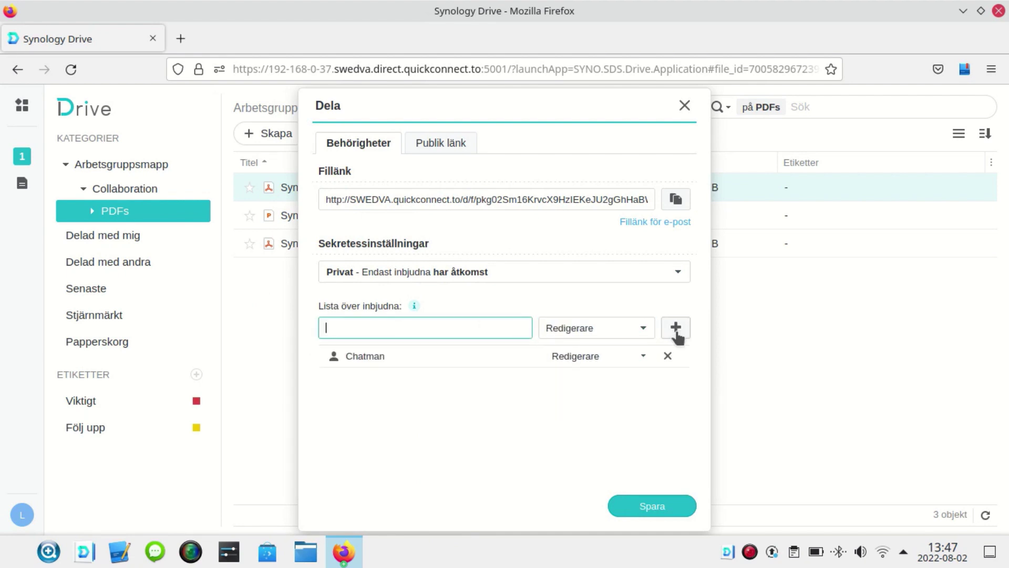
left_click(646, 506)
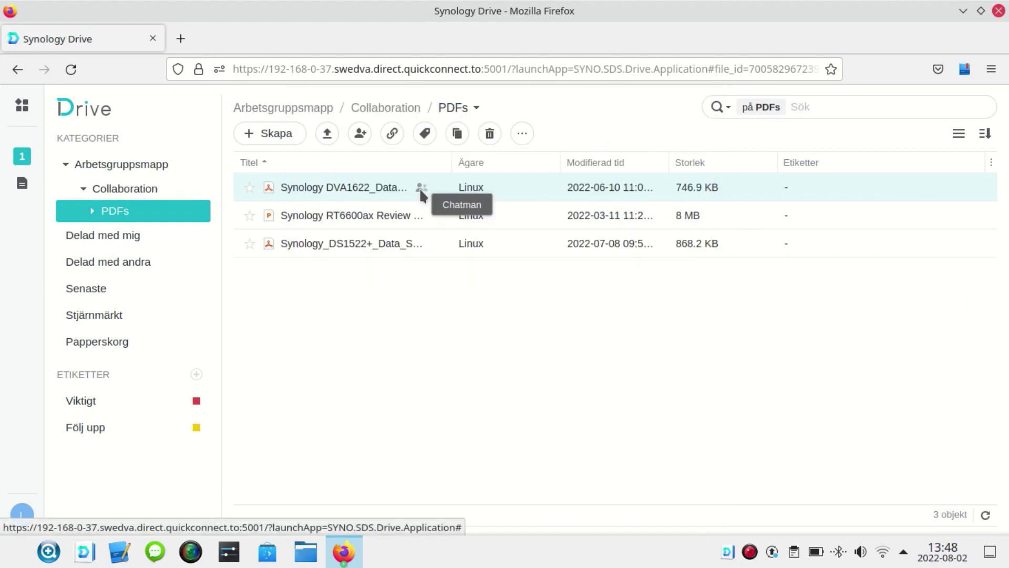
- Check the Delad med andra list, then browse back to the Collaboration folder
right_click(310, 185)
left_click(93, 260)
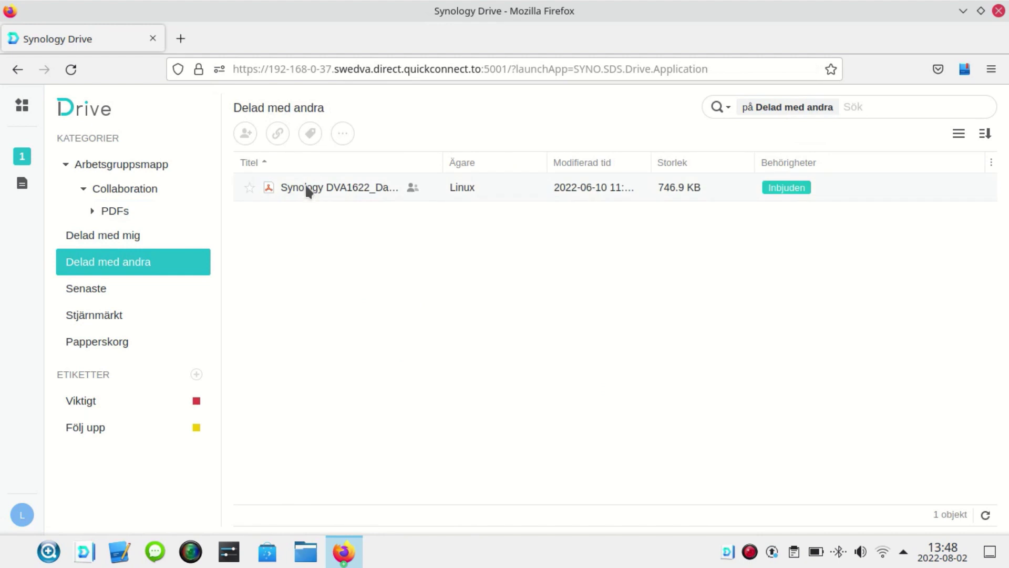
left_click(111, 194)
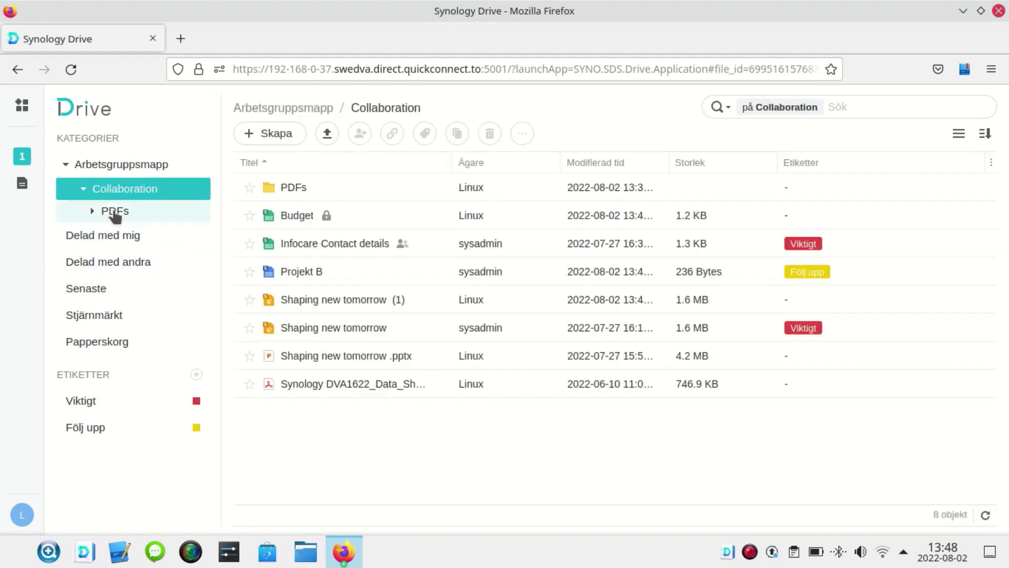
left_click(113, 210)
left_click(153, 190)
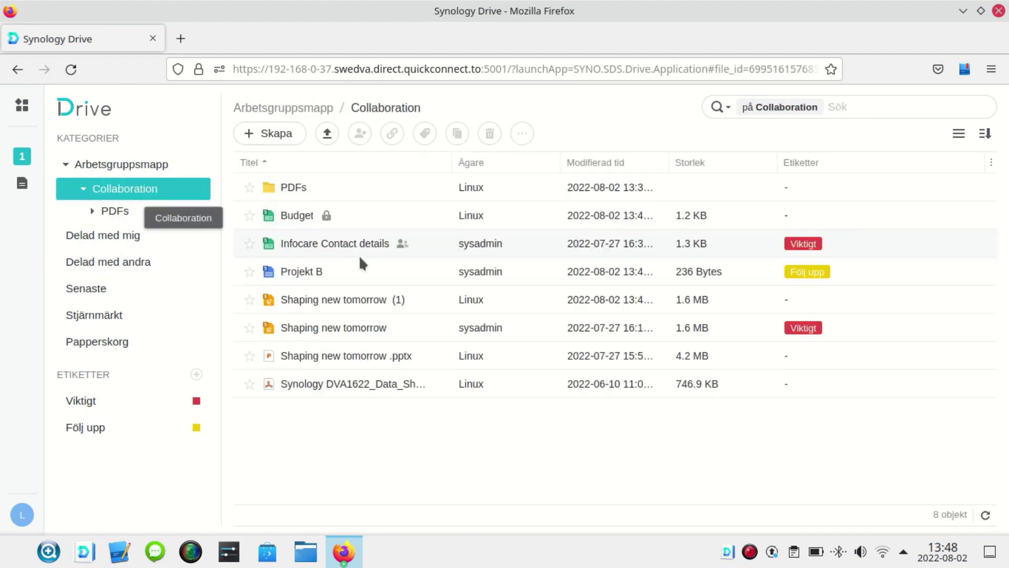
- Create an editable, password-protected public link for Shaping new tomorrow (1)
right_click(340, 301)
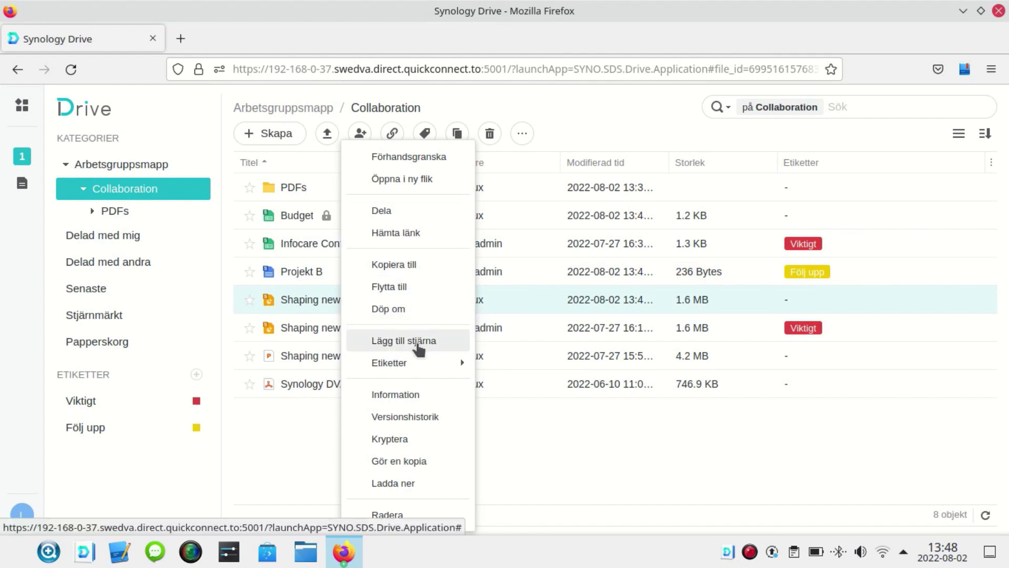
left_click(417, 212)
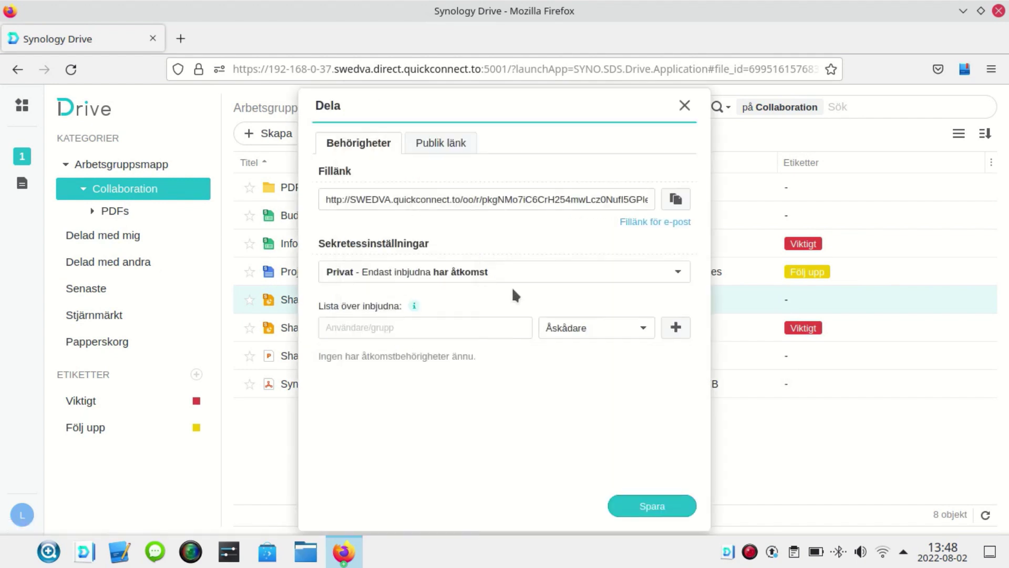
left_click(428, 142)
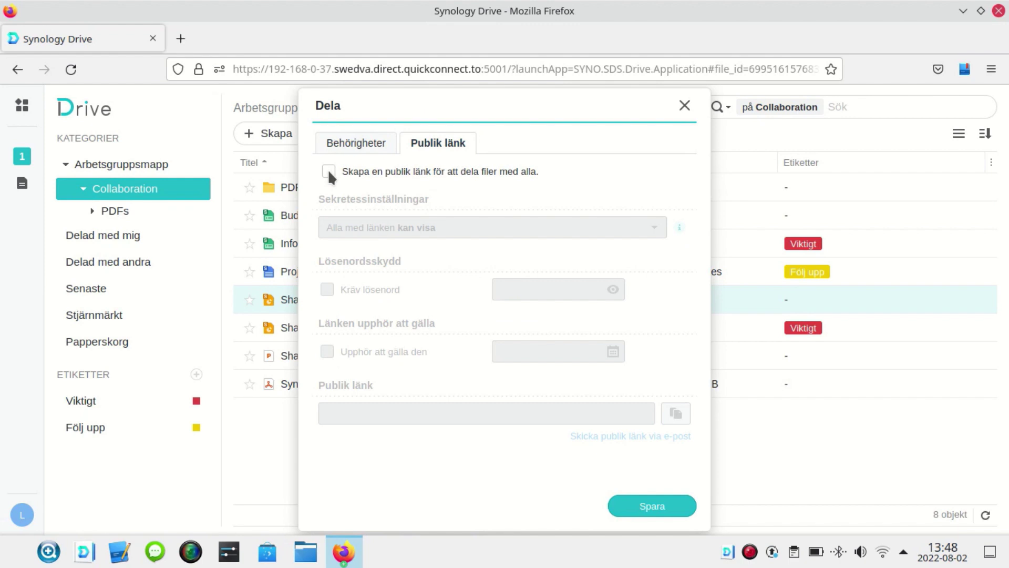
left_click(328, 171)
left_click(391, 230)
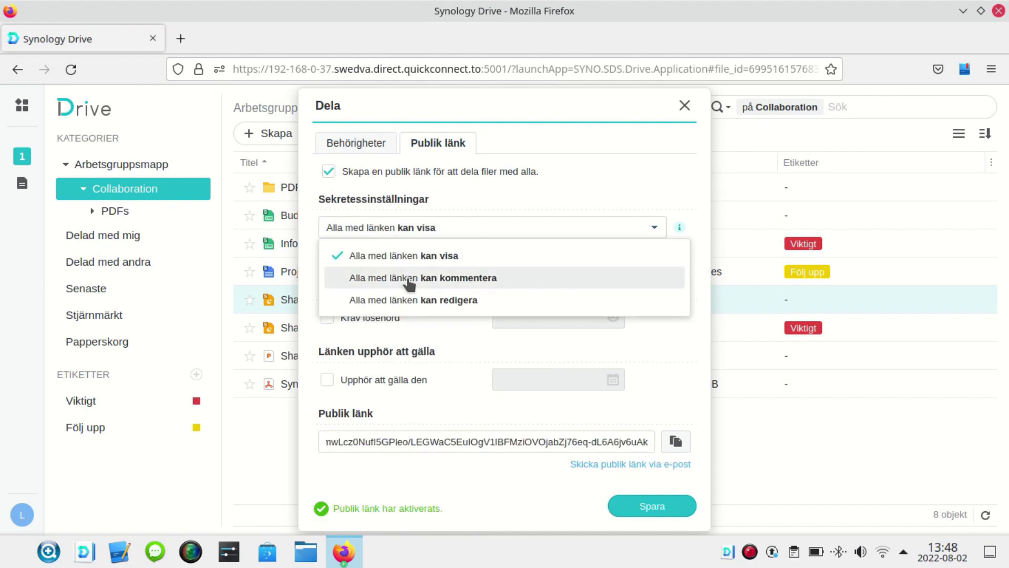
left_click(408, 300)
left_click(328, 289)
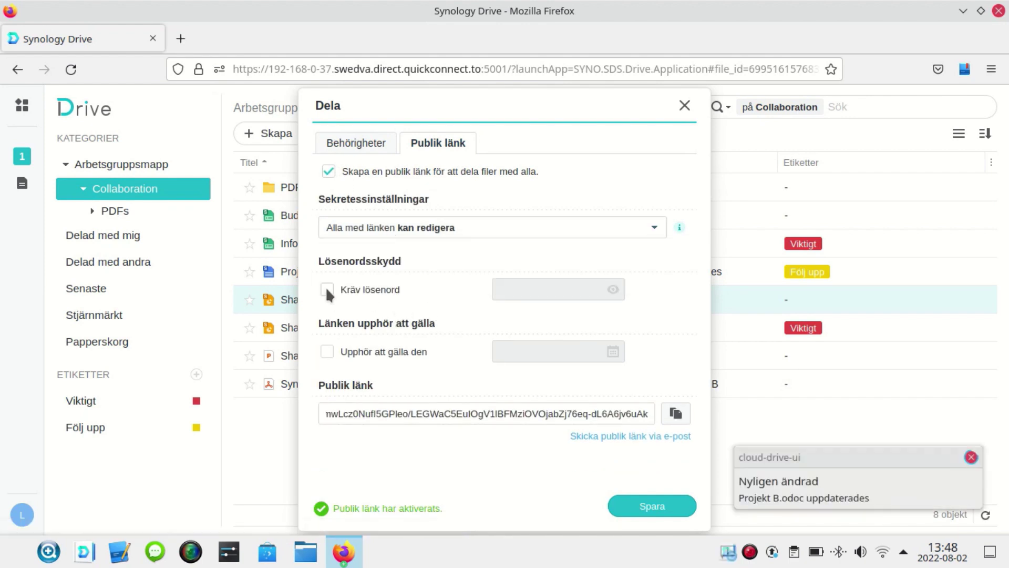
left_click(536, 288)
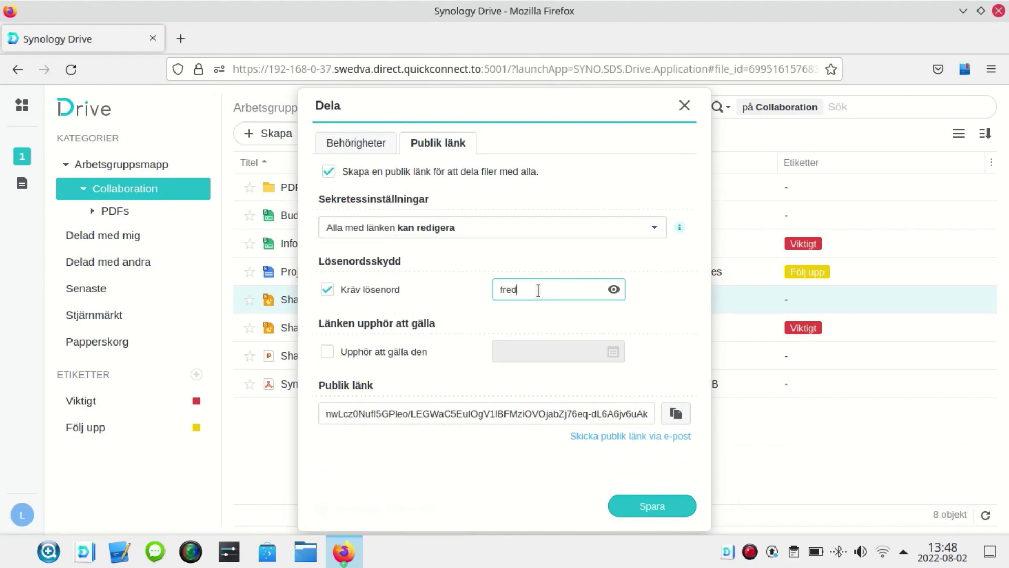
type("08")
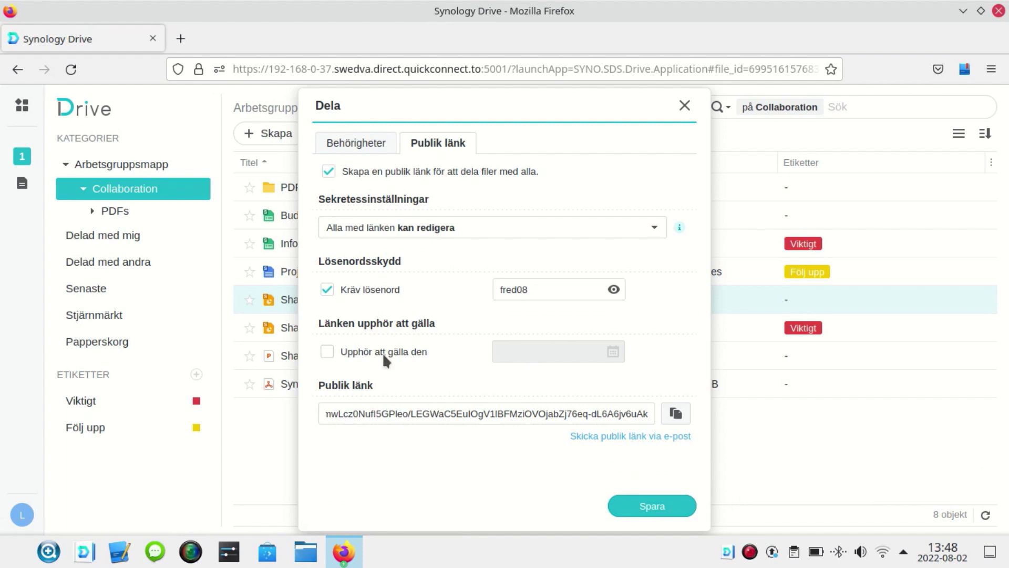
- Set the public link to expire on 2022-08-05 and save the share settings
left_click(390, 353)
left_click(613, 351)
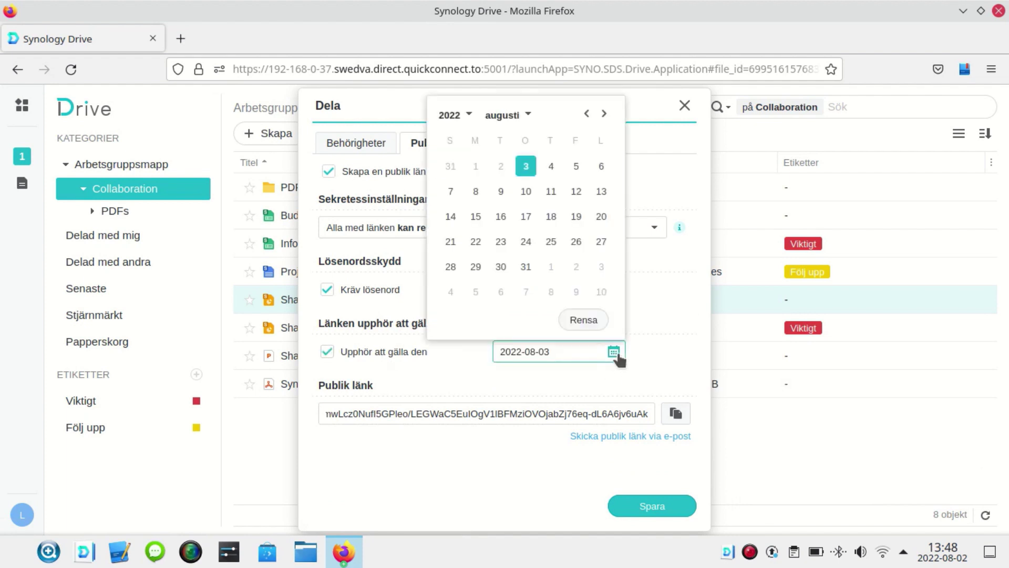
left_click(576, 167)
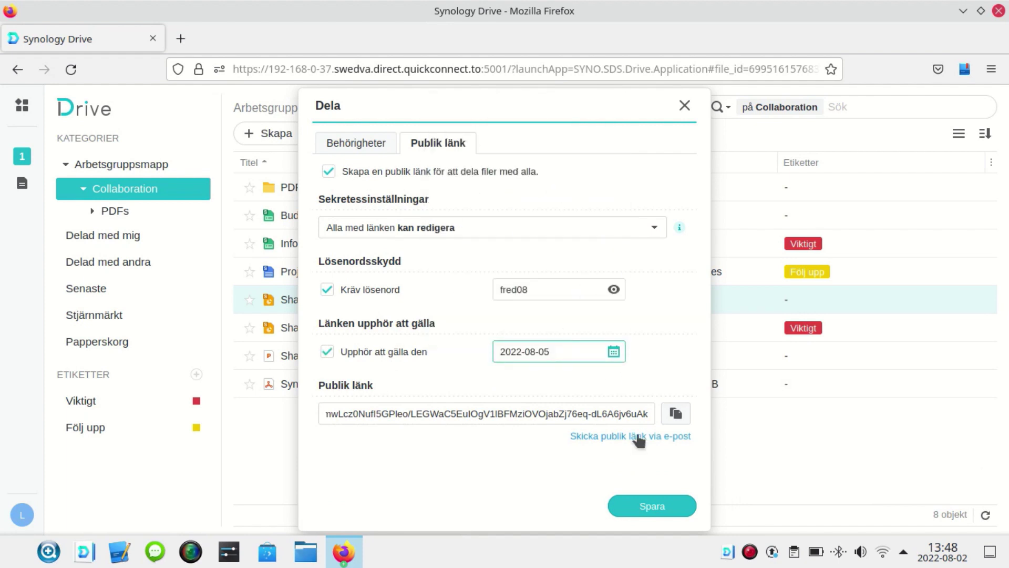
left_click(638, 495)
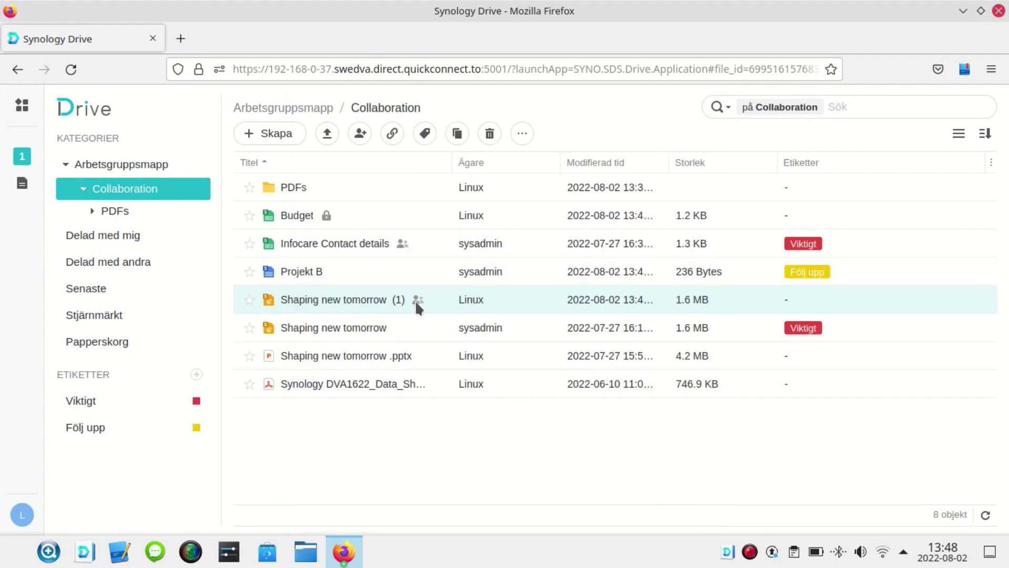
- Tag the DS1522+ data sheet in PDFs with Följ upp, view Följ upp files, then return to Arbetsgruppsmapp
left_click(415, 380)
left_click(105, 212)
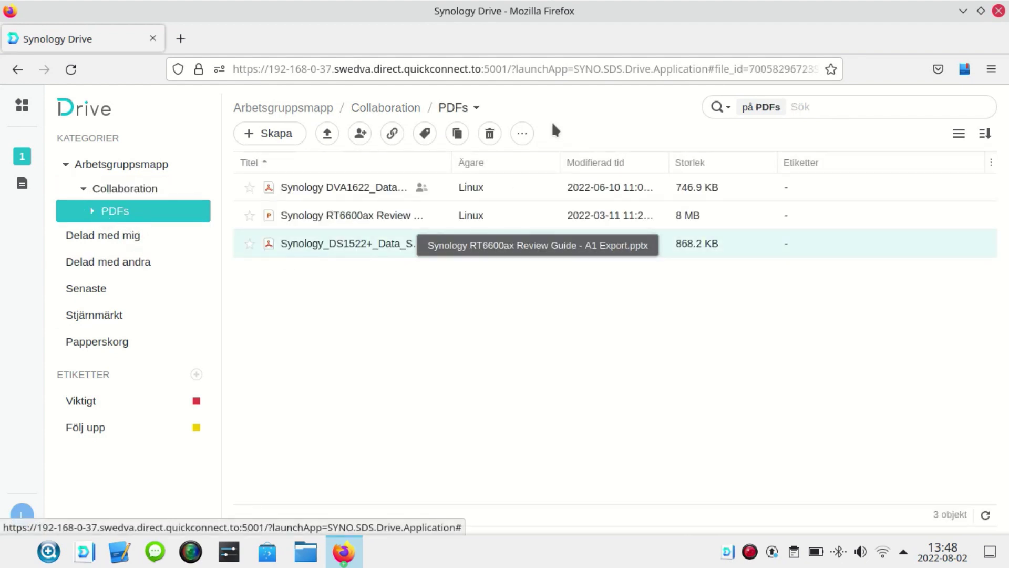
left_click(424, 133)
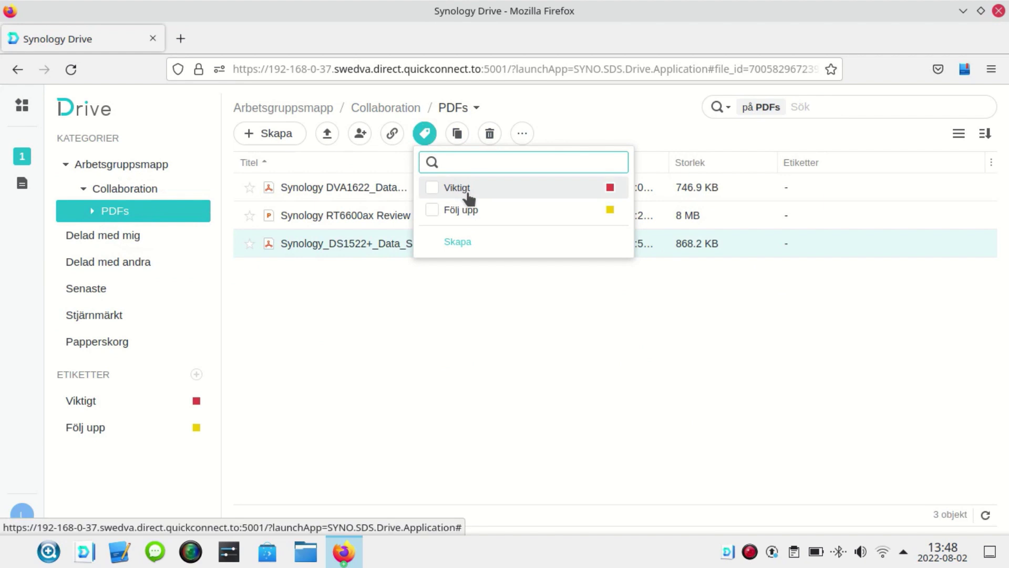
left_click(456, 208)
left_click(472, 324)
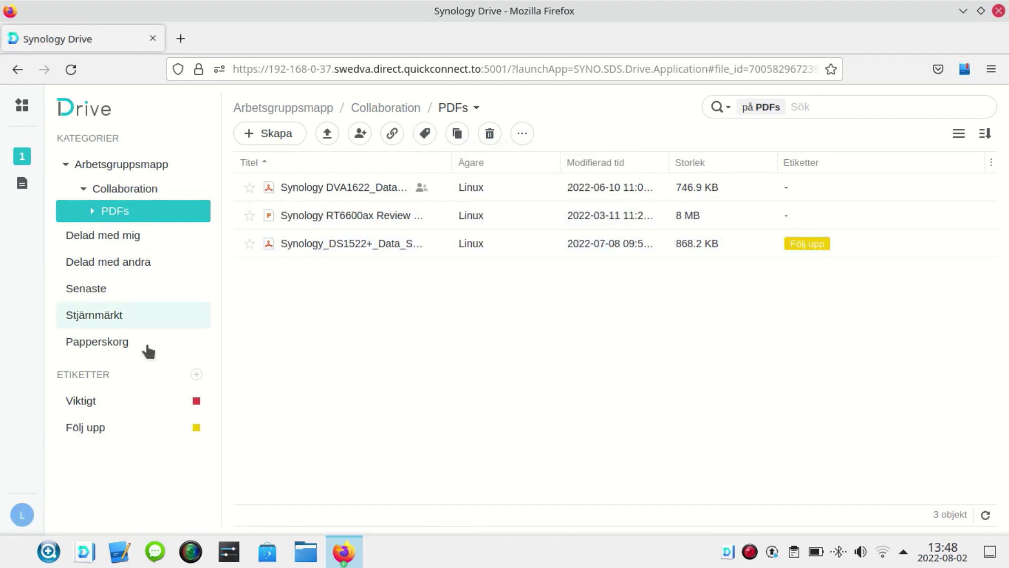
left_click(81, 425)
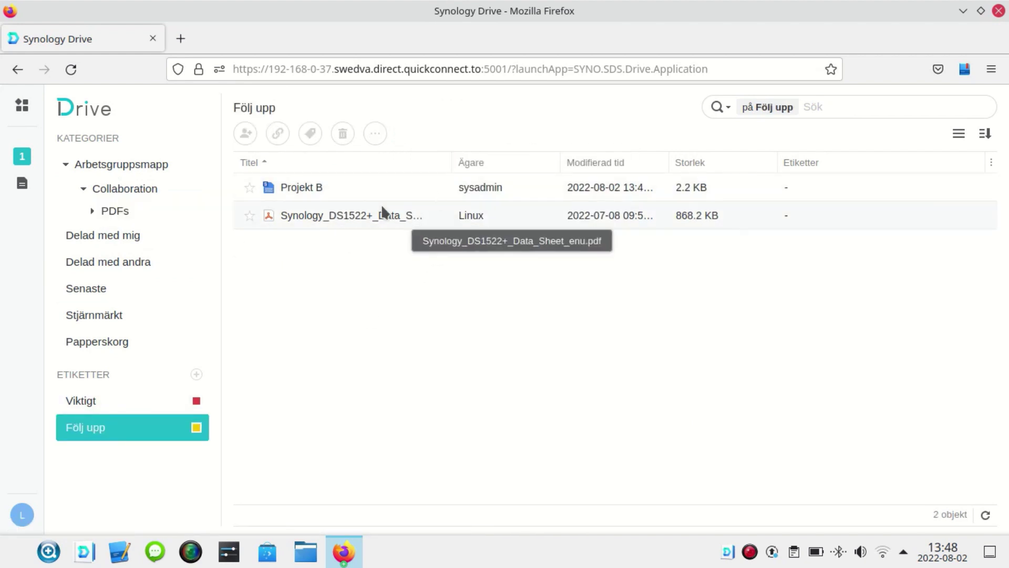
left_click(134, 167)
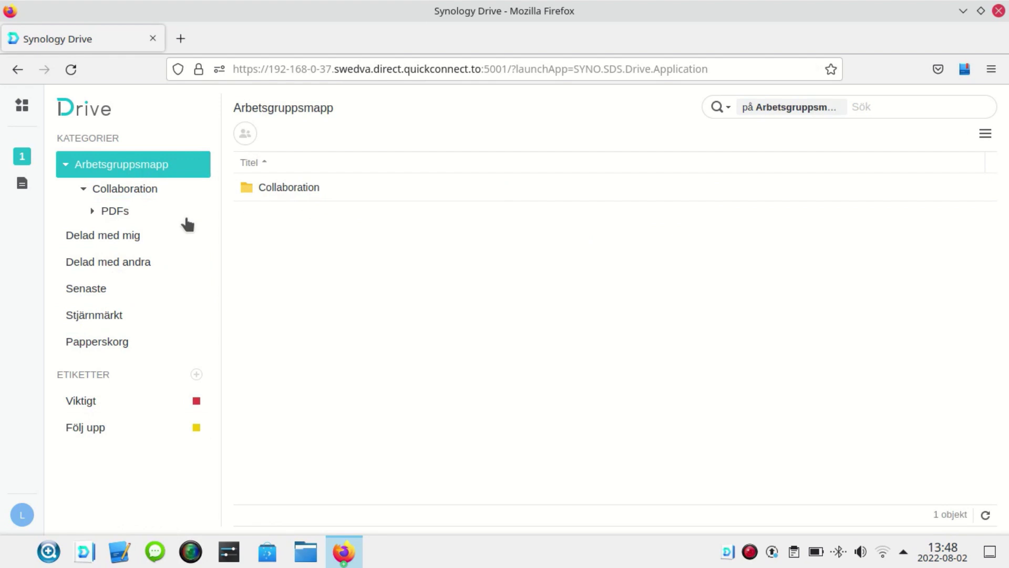
- Open the public link sharing settings for Projekt B in the Collaboration folder
right_click(751, 551)
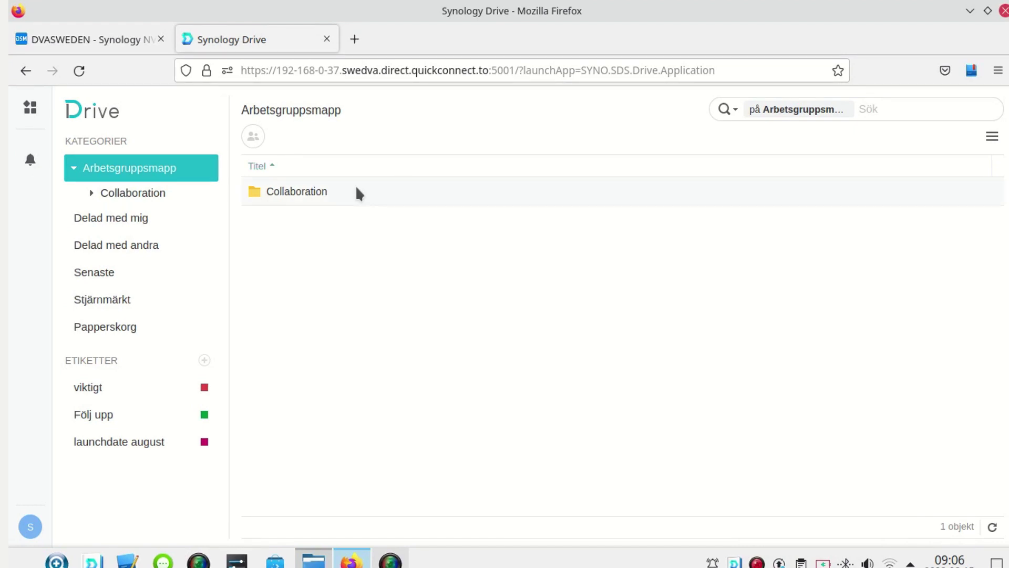
double_click(301, 192)
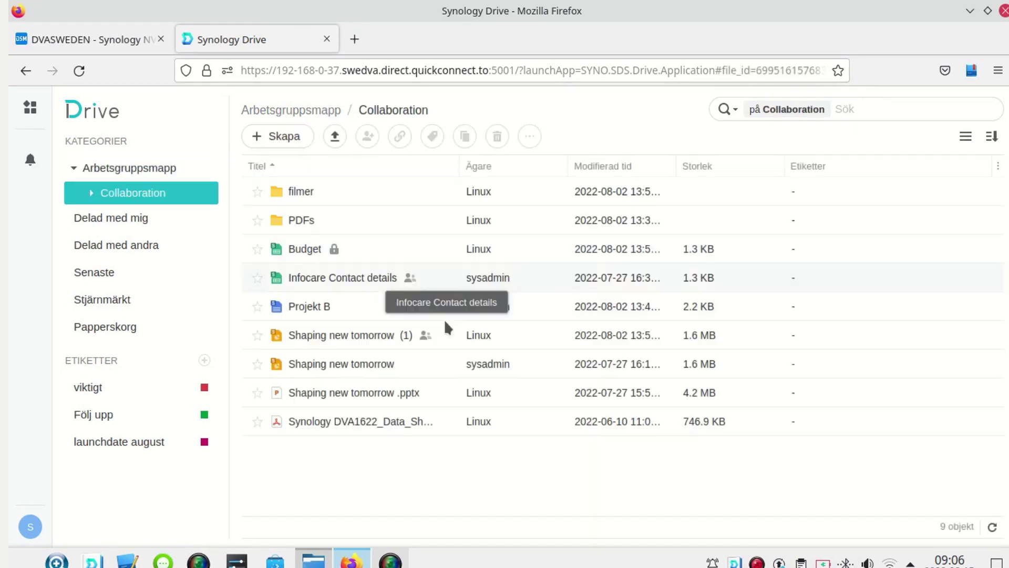
left_click(348, 304)
right_click(304, 305)
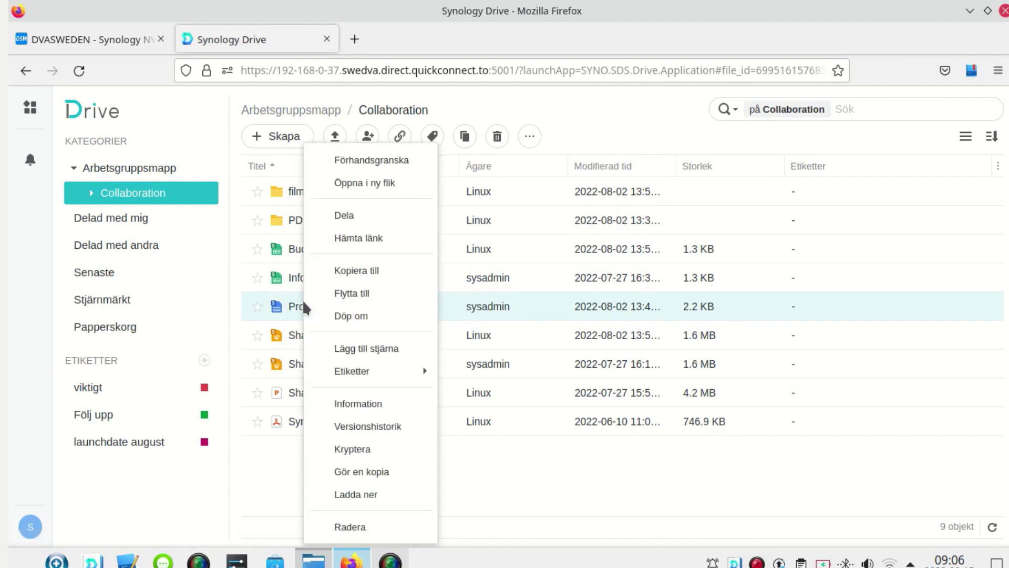
left_click(355, 214)
left_click(454, 153)
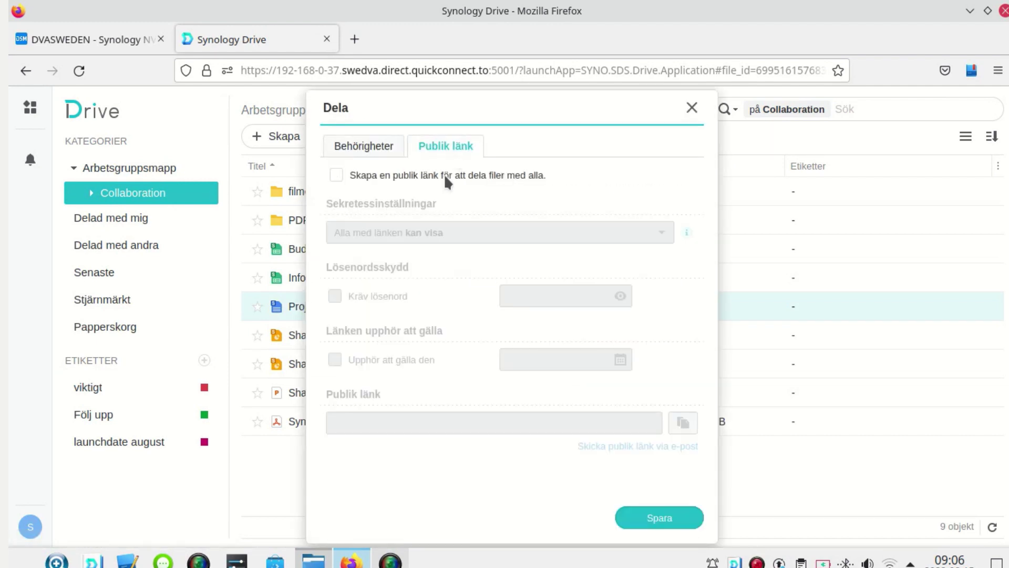
- Enable Projekt B's public link with edit permission and a required password
left_click(336, 175)
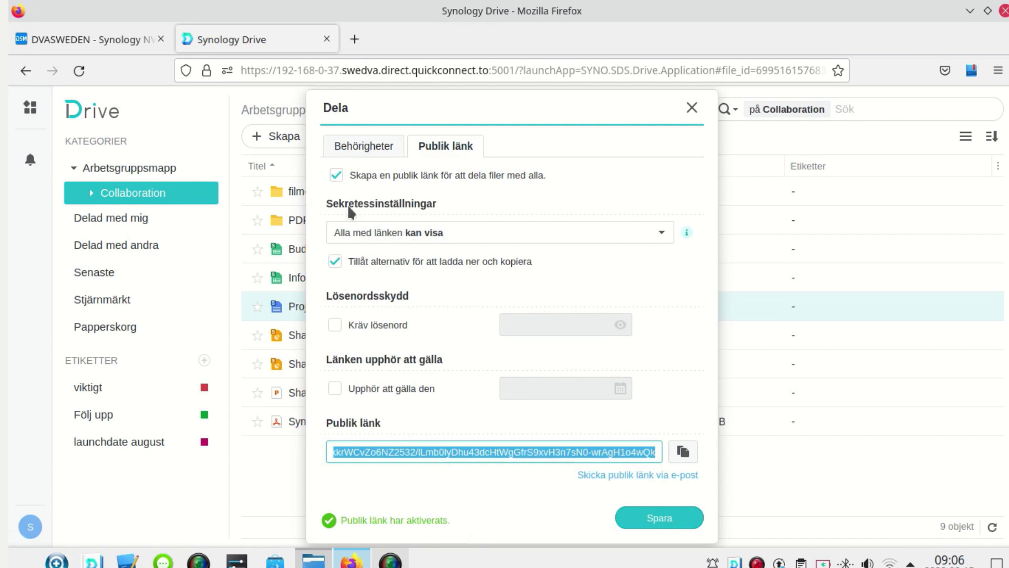
left_click(387, 241)
left_click(402, 307)
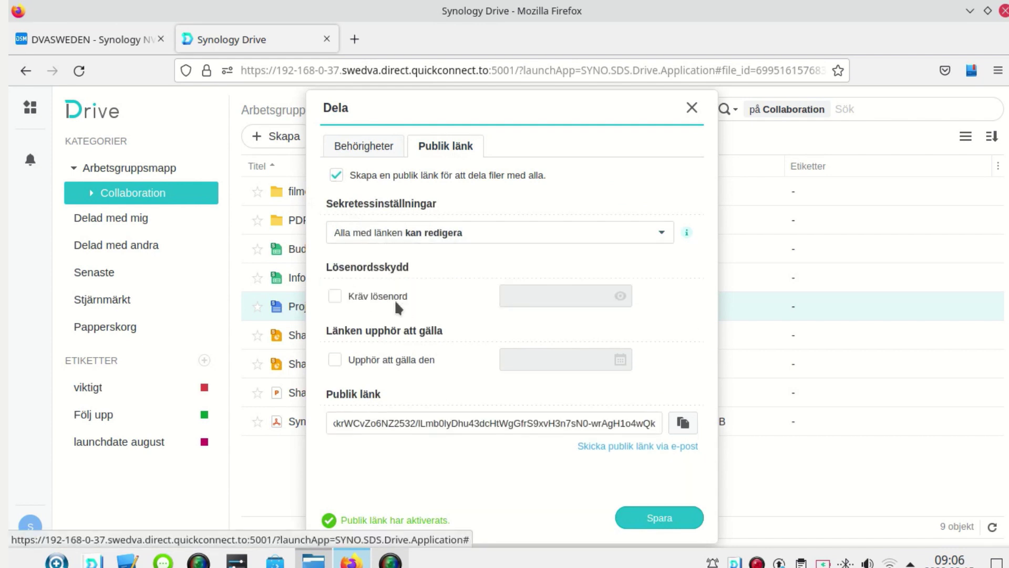
left_click(334, 296)
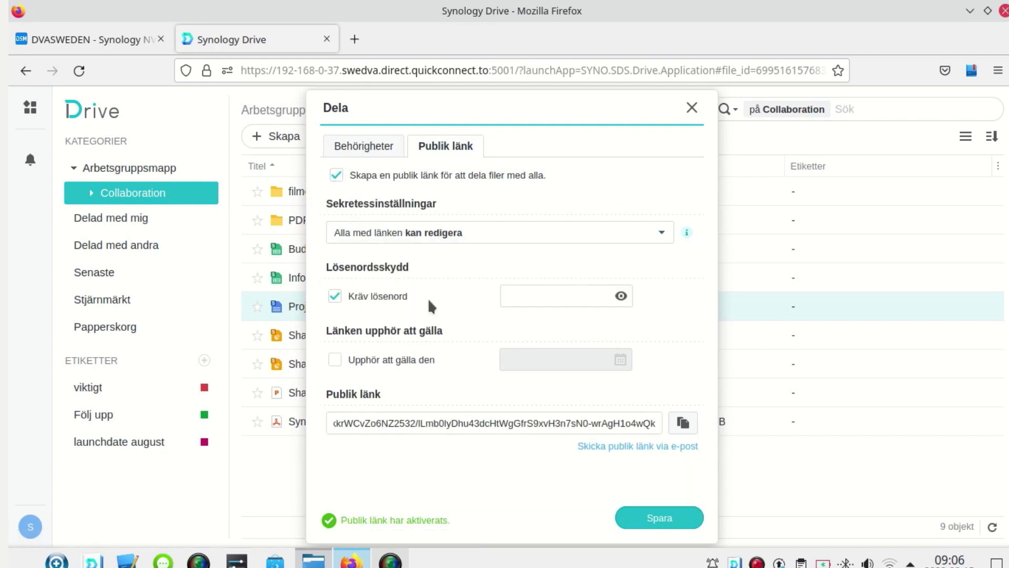
left_click(531, 288)
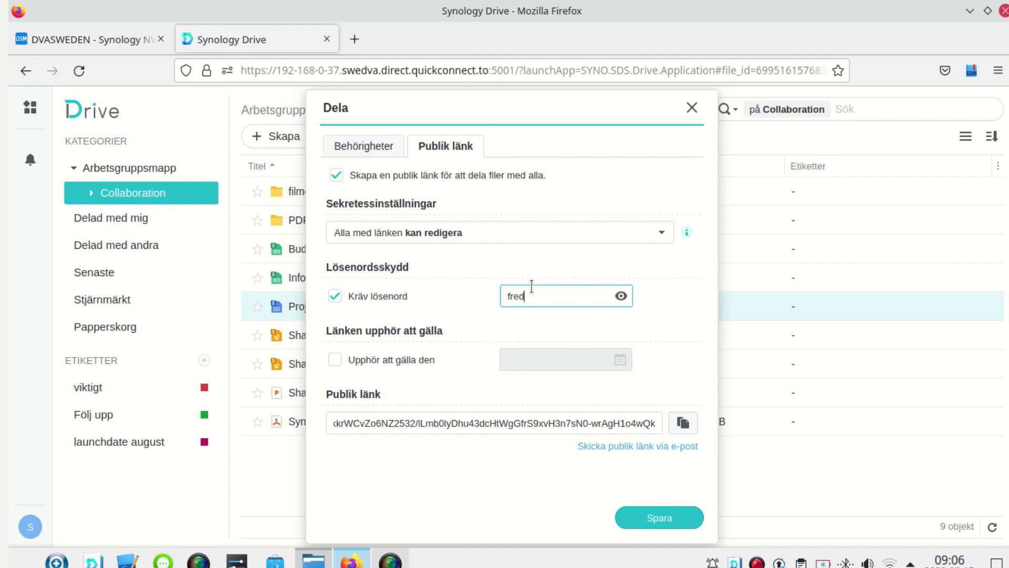
- Set the link to expire on 2022-08-20, copy it, and save the share settings
left_click(421, 354)
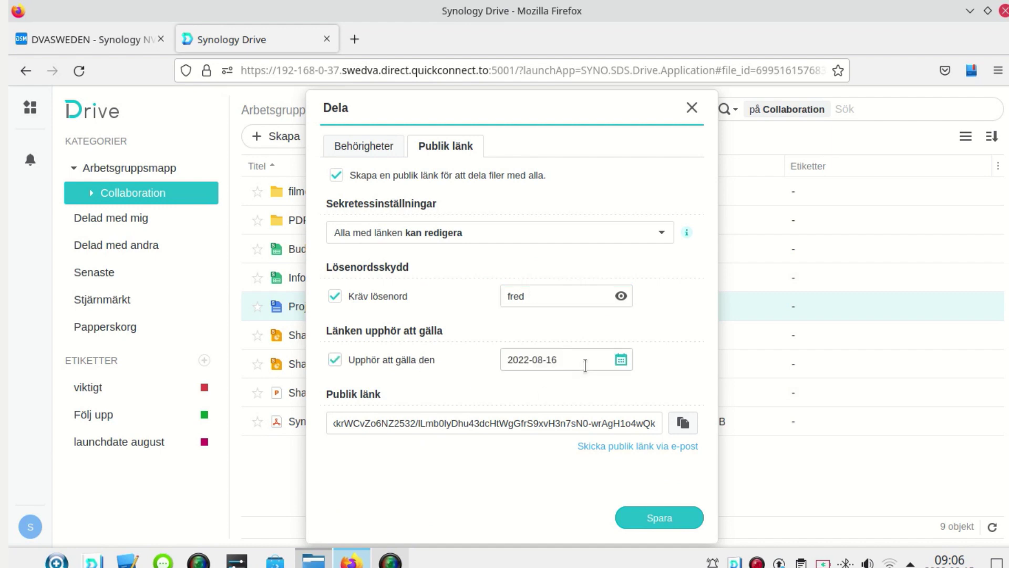
left_click(620, 359)
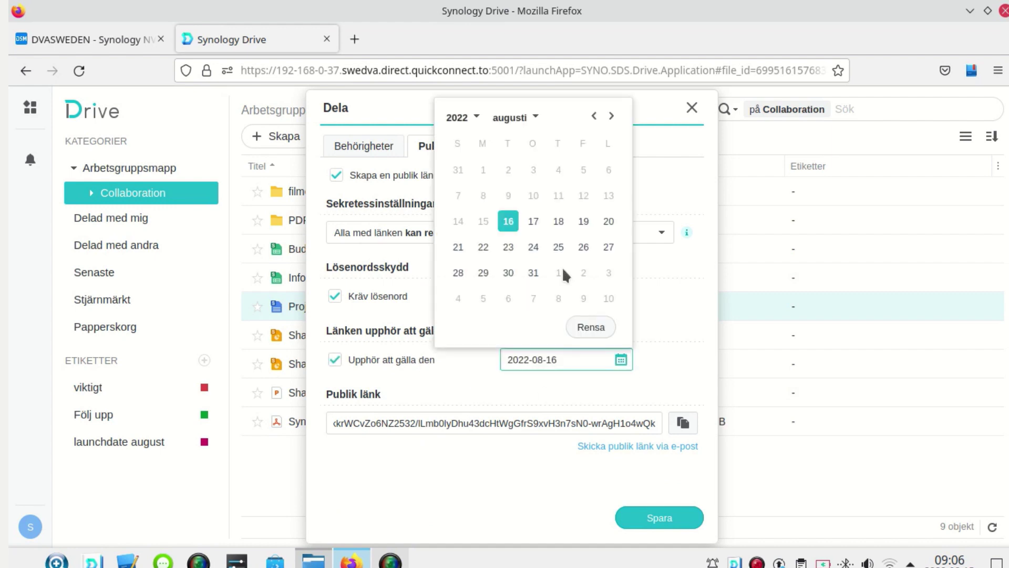
left_click(608, 221)
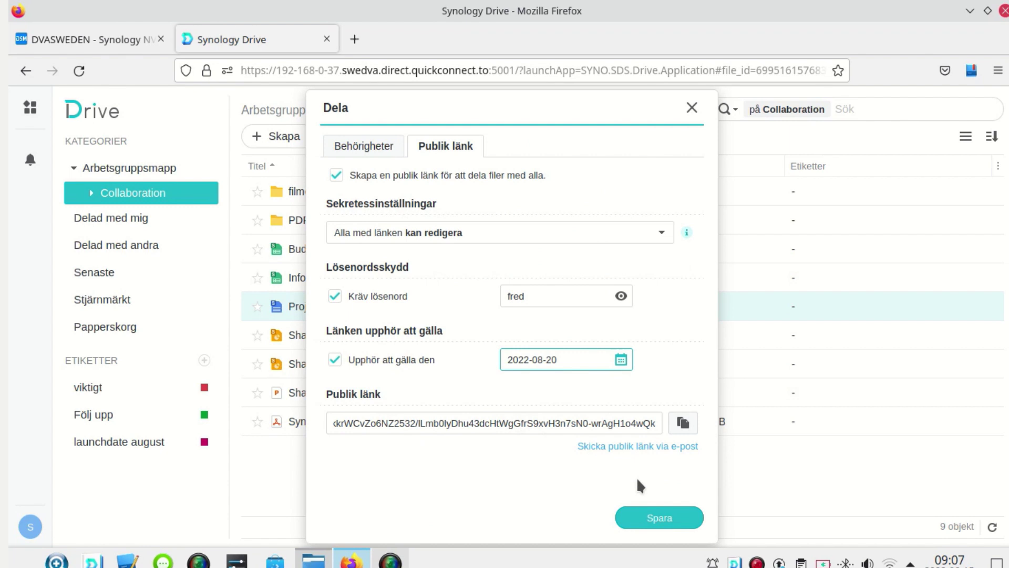
left_click(683, 422)
left_click(679, 516)
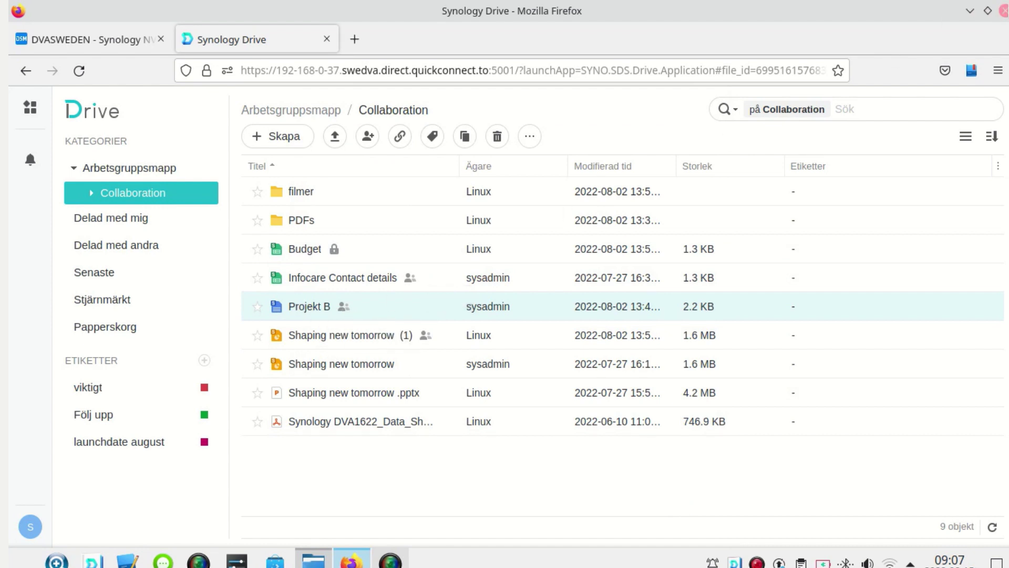
- Close the browser and file manager windows and relaunch Firefox from the taskbar
left_click(1003, 10)
left_click(1003, 11)
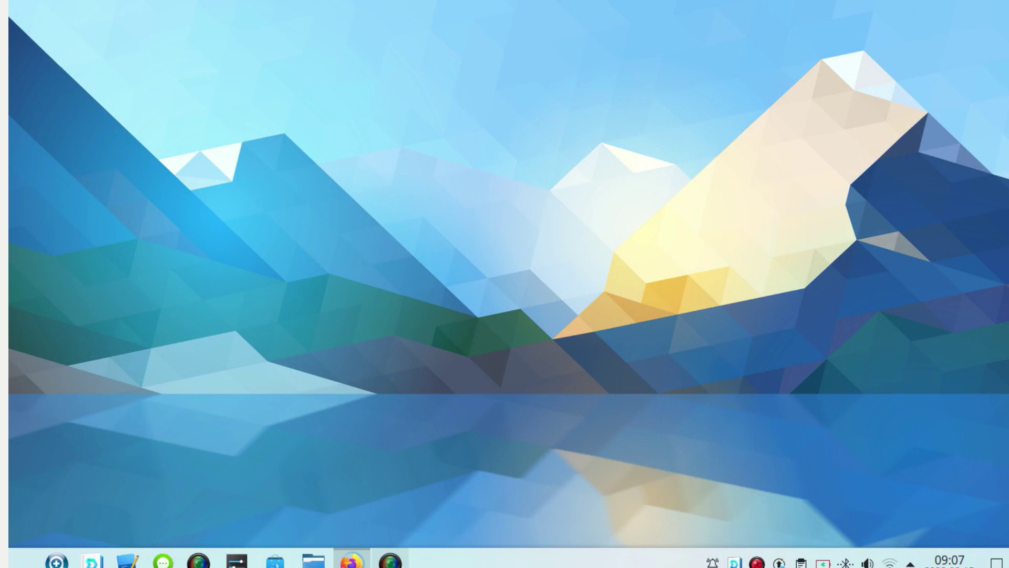
left_click(351, 560)
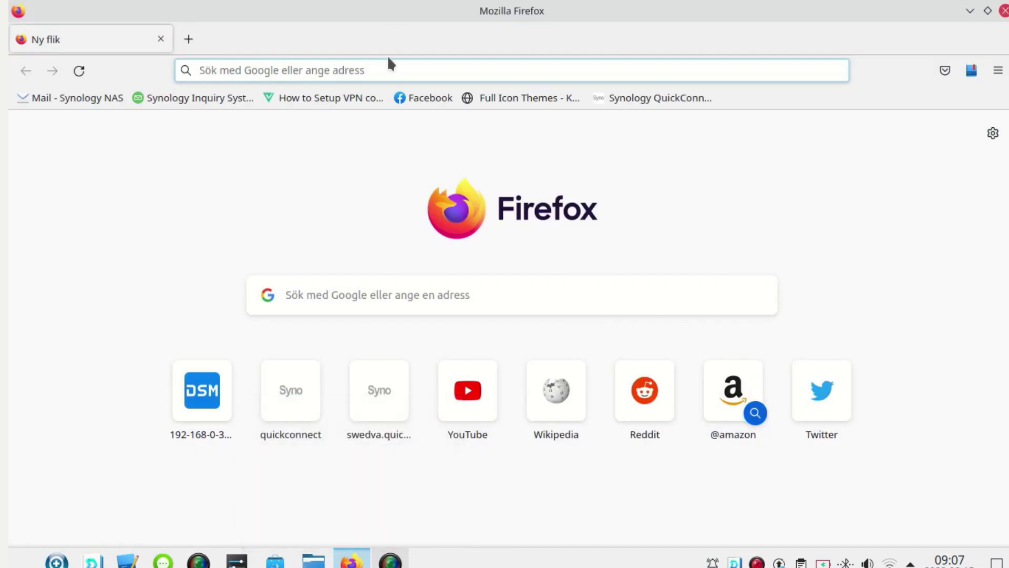
- Paste the copied Projekt B public link into the address bar and load it
left_click(387, 71)
right_click(386, 71)
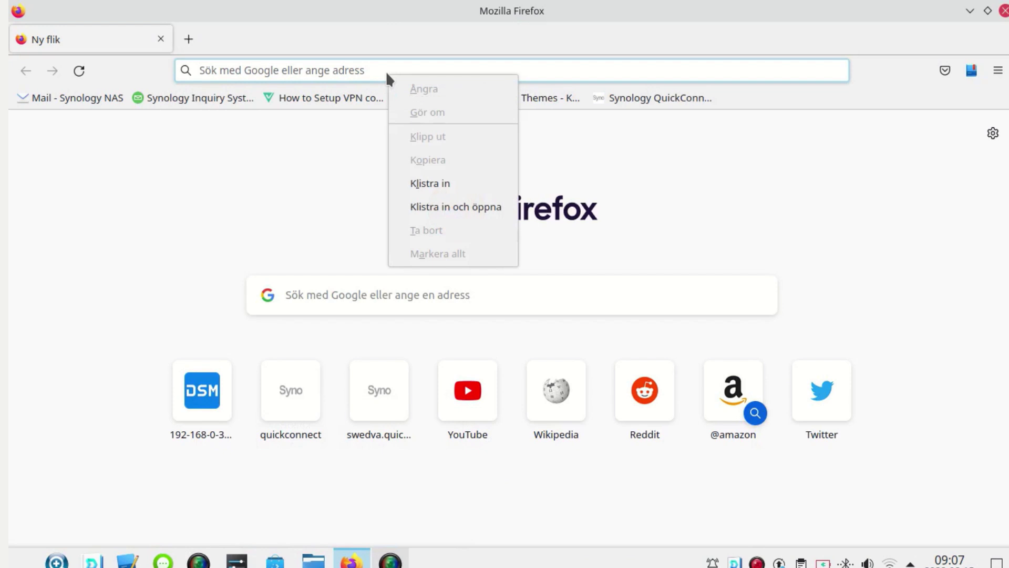
left_click(444, 183)
key("Return")
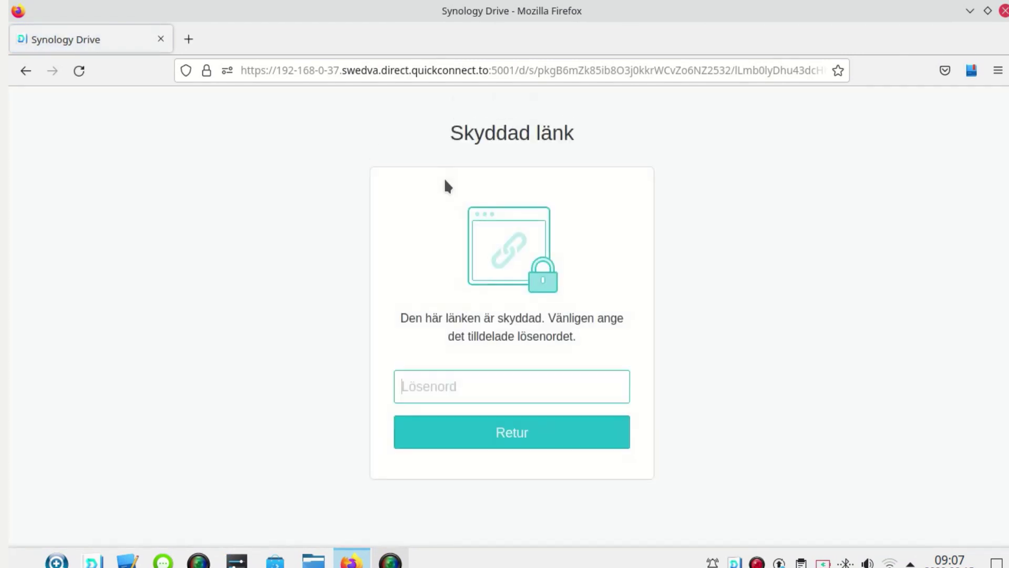
- Enter the link password in the Lösenord field to unlock Projekt B
type("****")
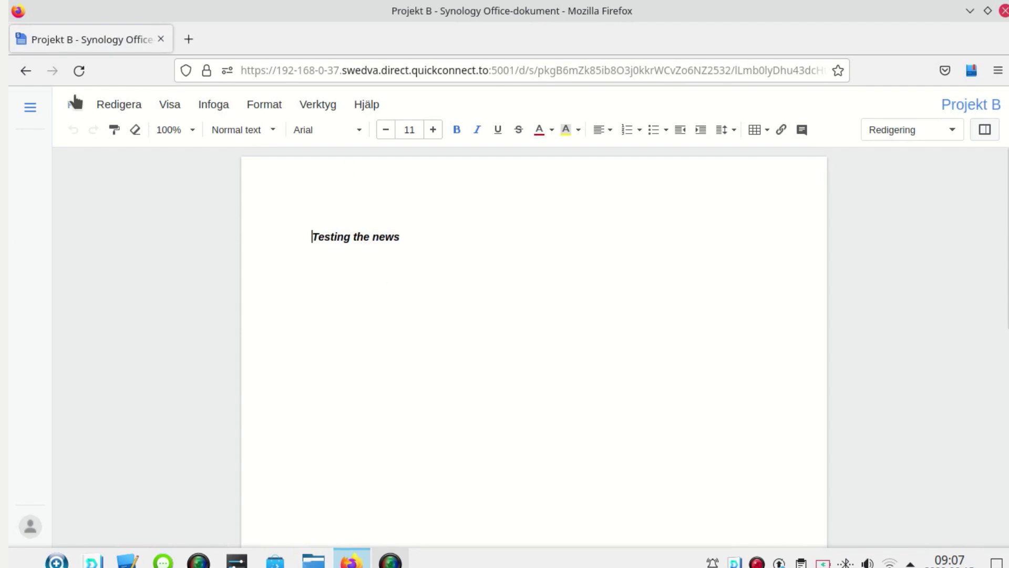
- Download Projekt B as Microsoft Word (.docx) via Fil > Ladda ner som
left_click(72, 103)
mouse_move(94, 168)
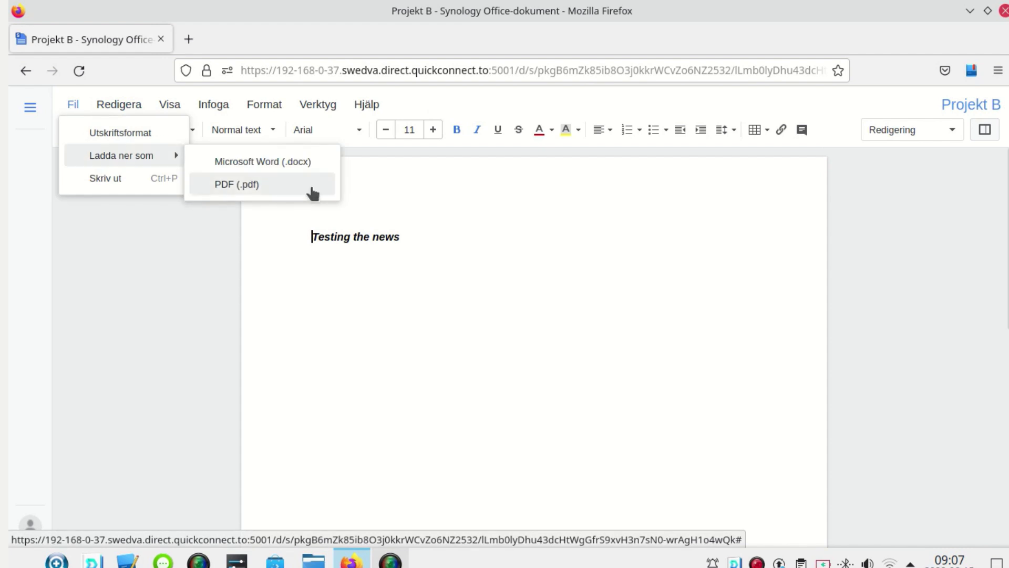
left_click(276, 163)
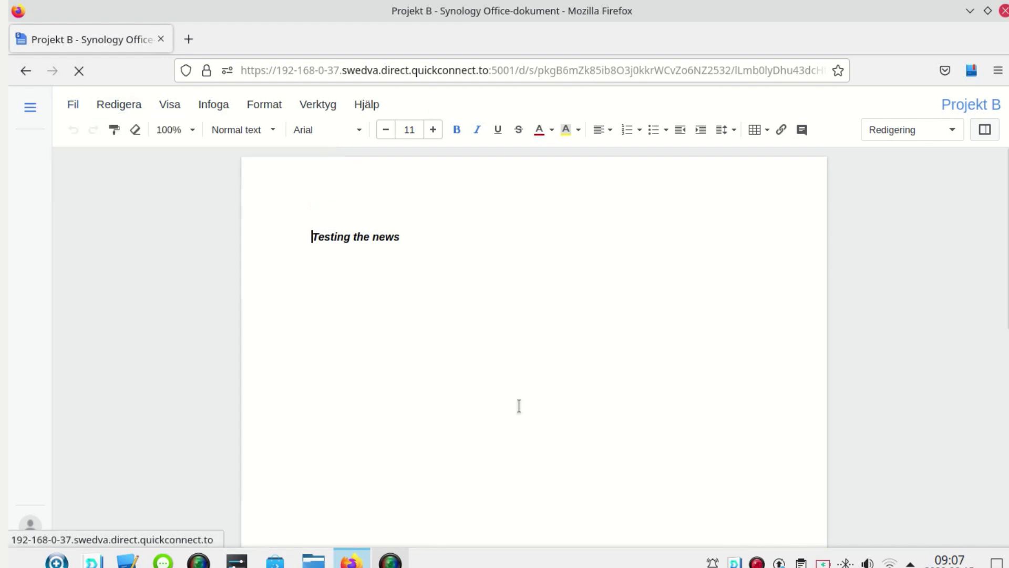